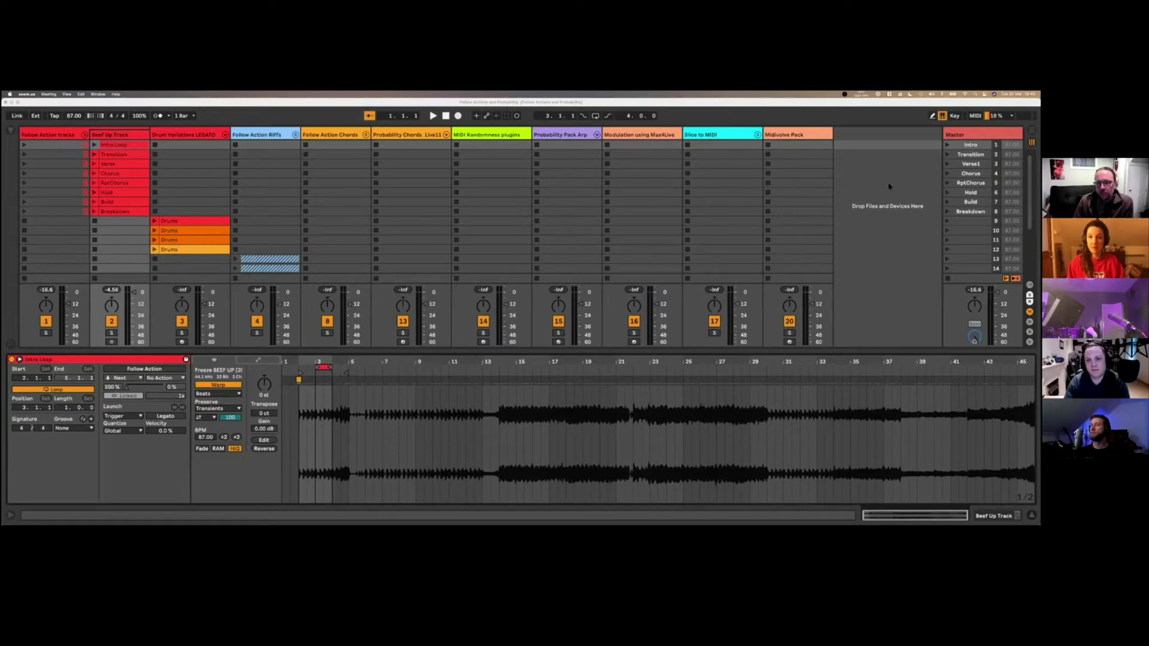
Step: Compare the clip settings of the Intro Loop, Transition and Verse clips in the Beef Up Track
left_click(116, 138)
left_click(114, 137)
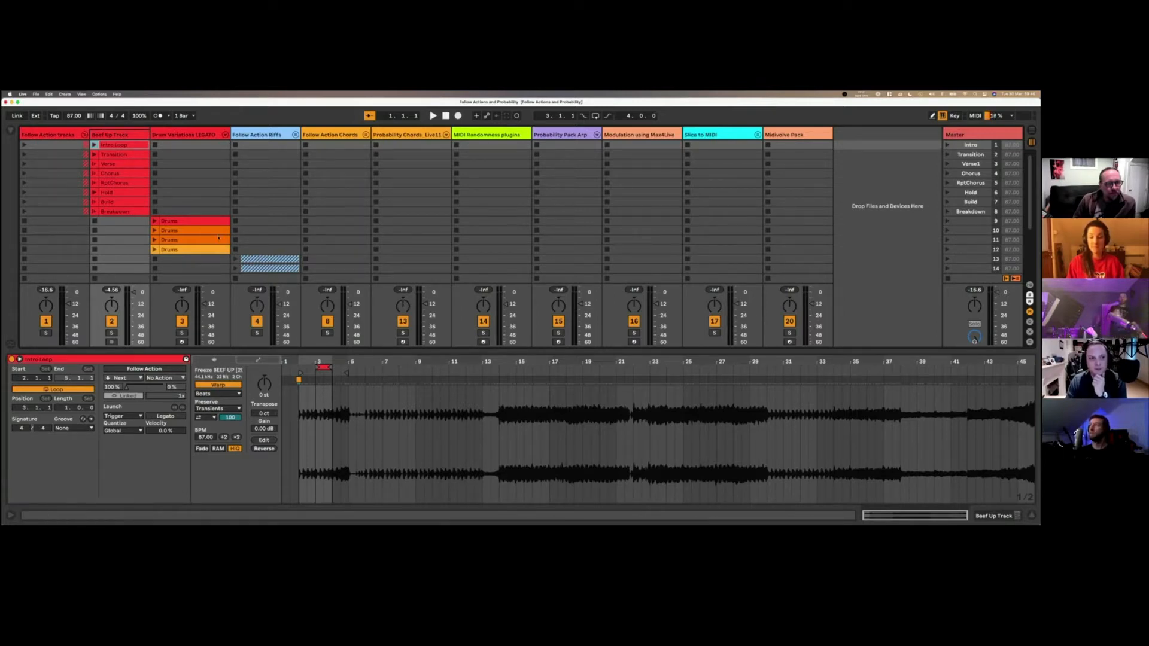
left_click(124, 154)
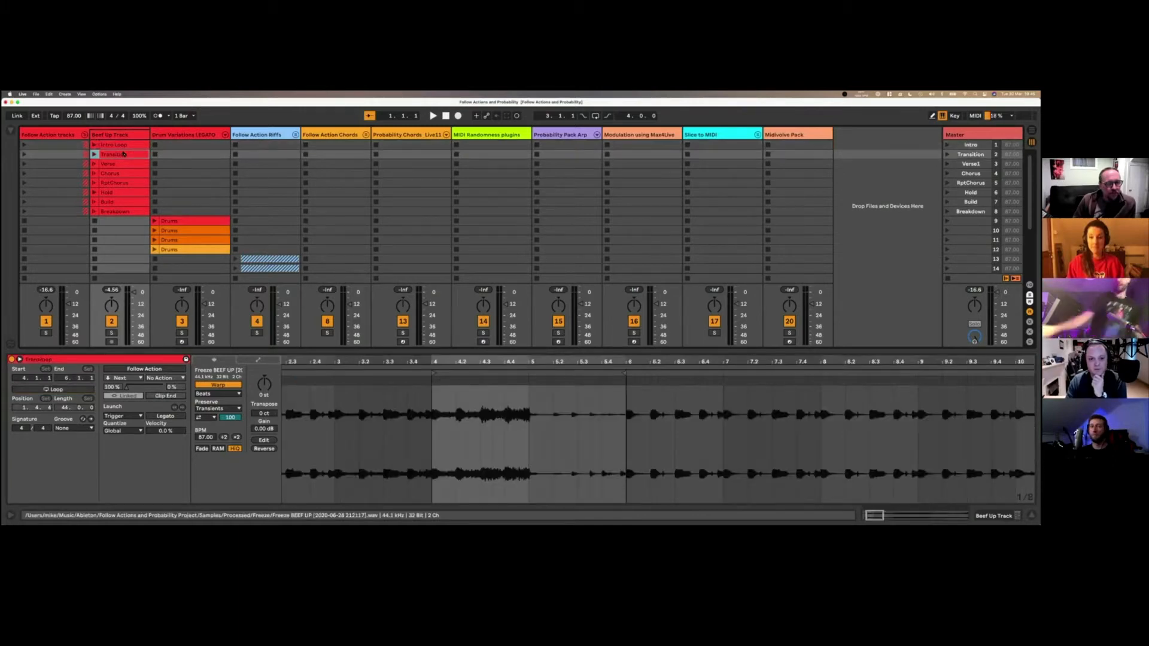
left_click(122, 165)
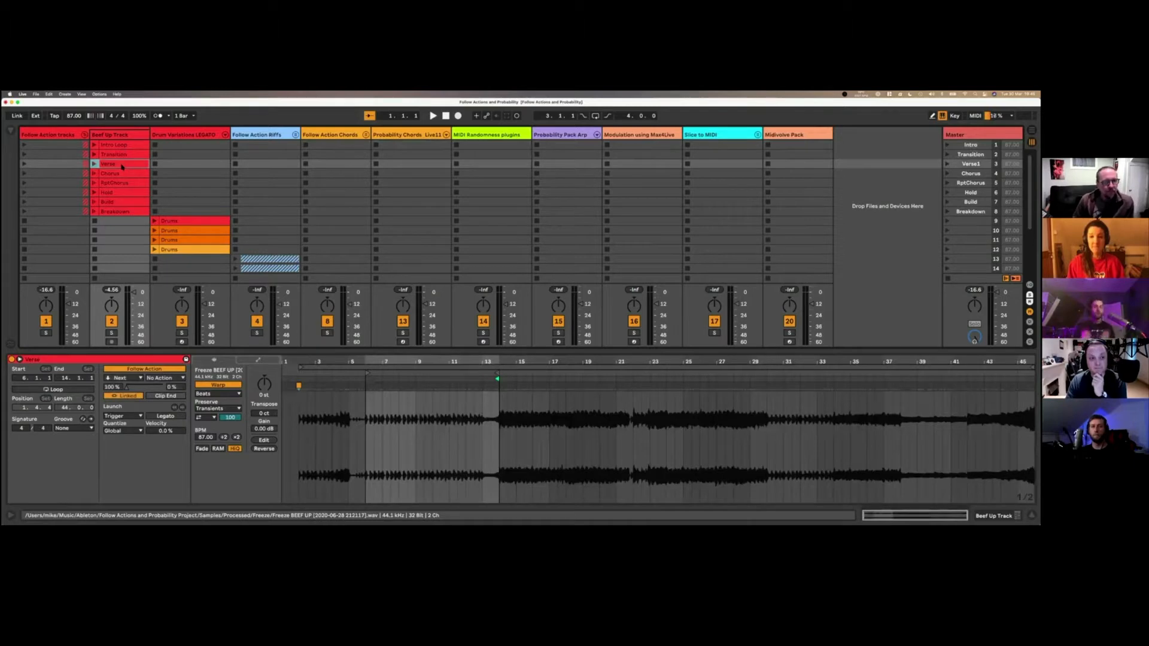
left_click(117, 156)
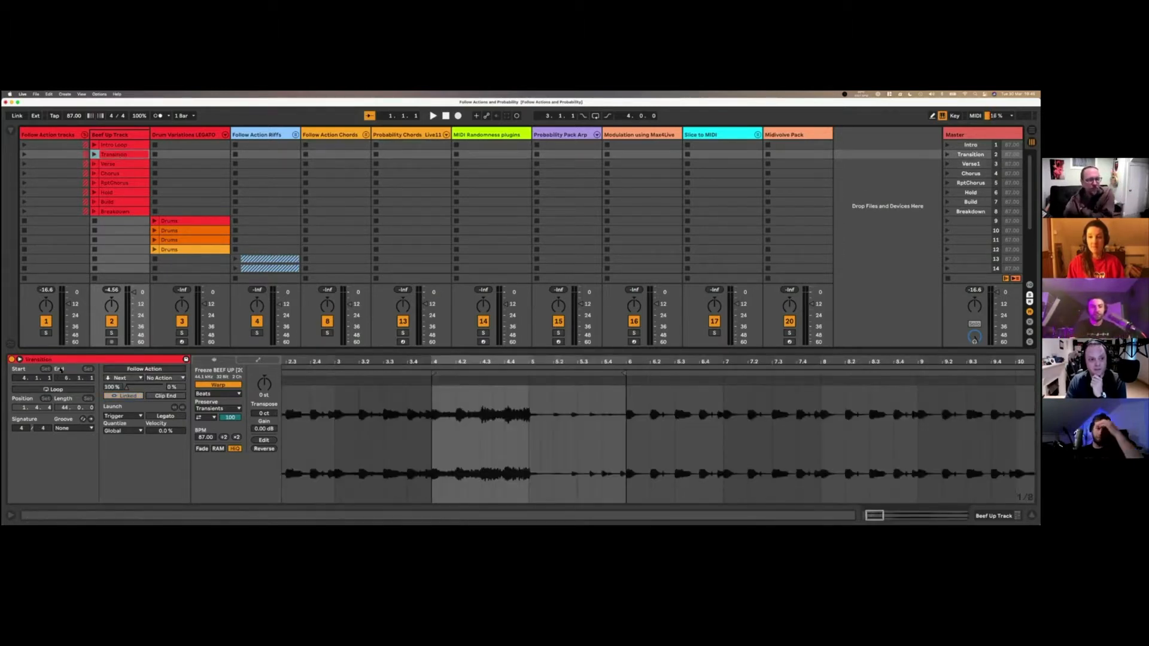
Step: Show the Transition clip's launch settings and enable Follow Action for it
left_click(20, 360)
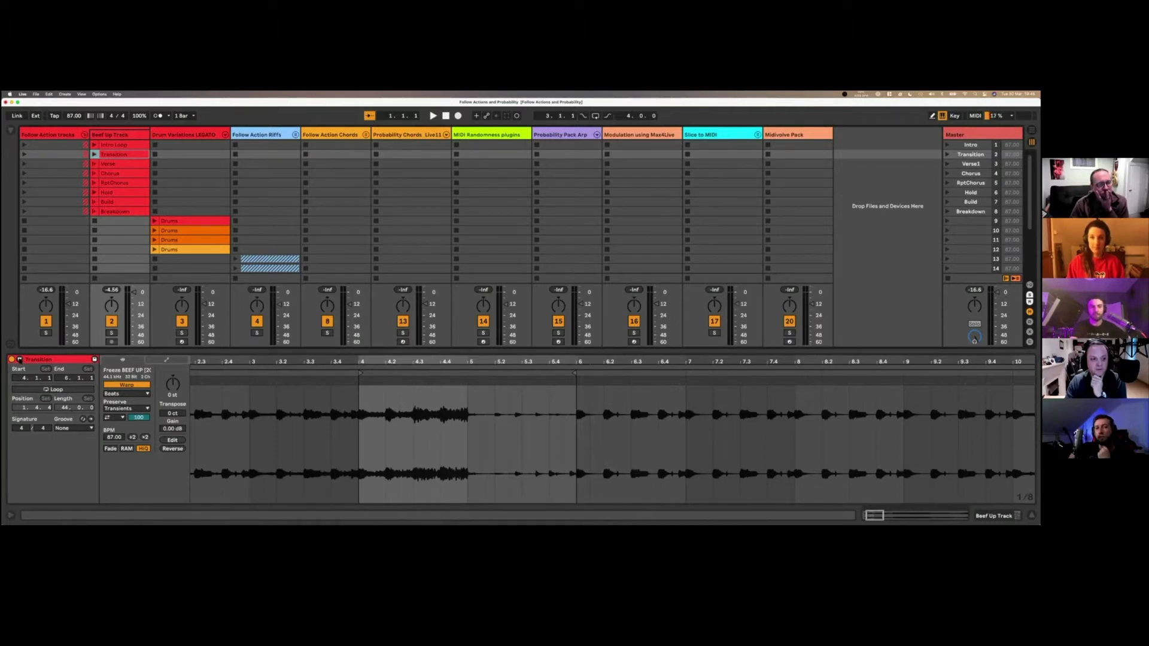
left_click(19, 359)
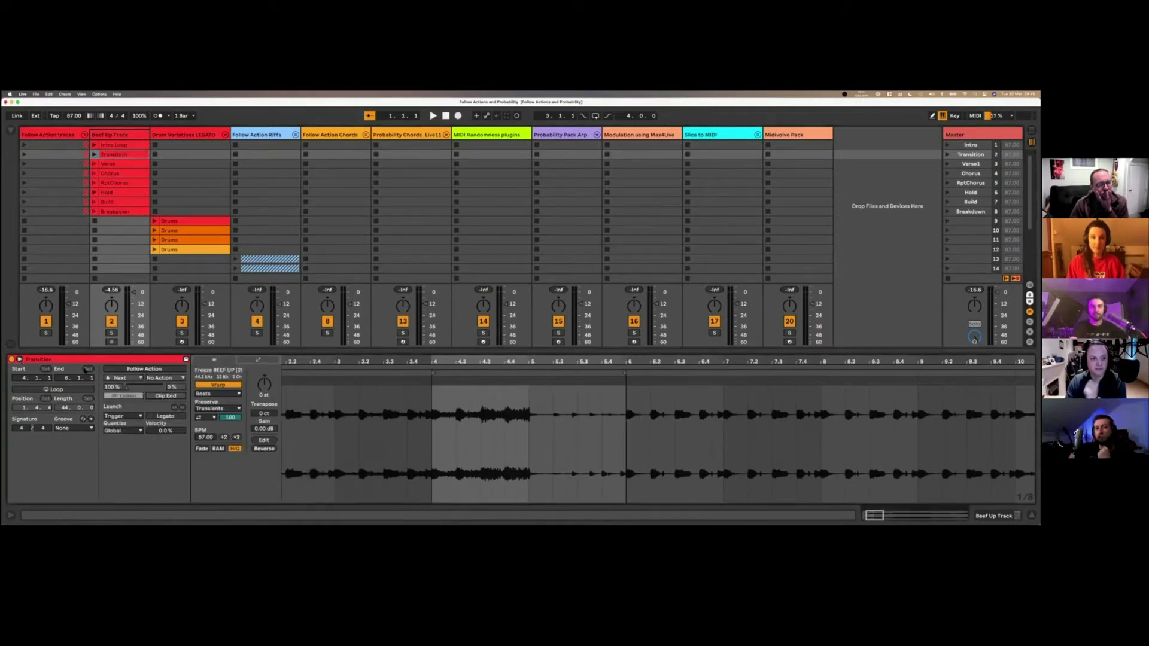
left_click(148, 370)
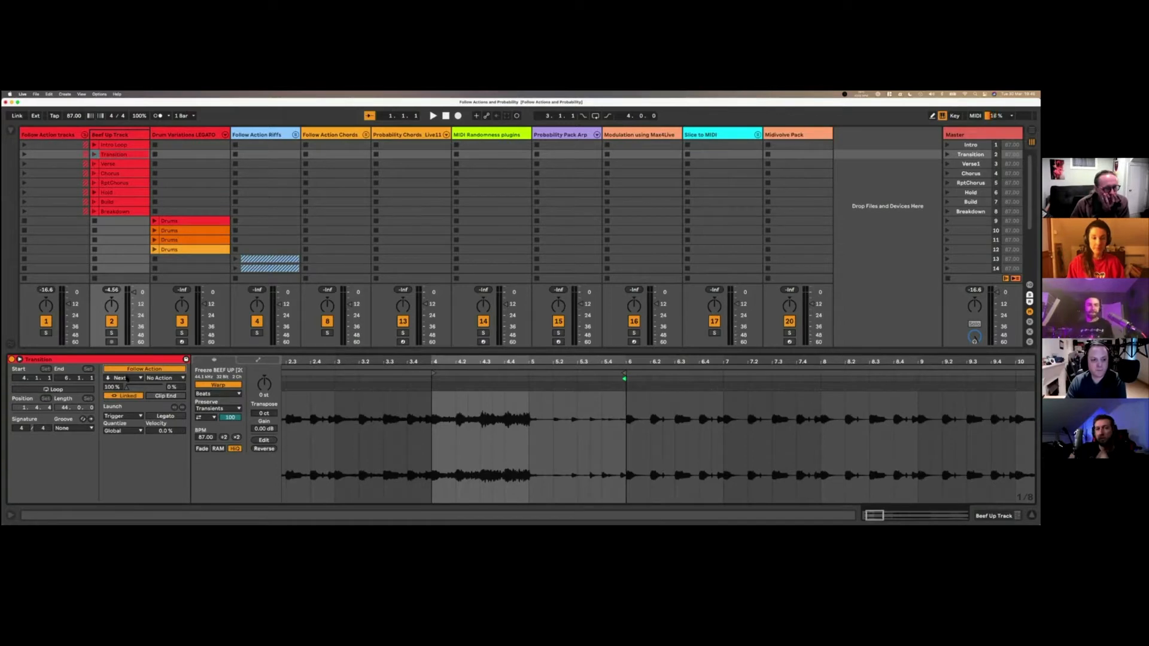
Step: Examine the Transition clip's follow action choices and compare the Unlinked and Linked timing modes, leaving it Linked
left_click(126, 379)
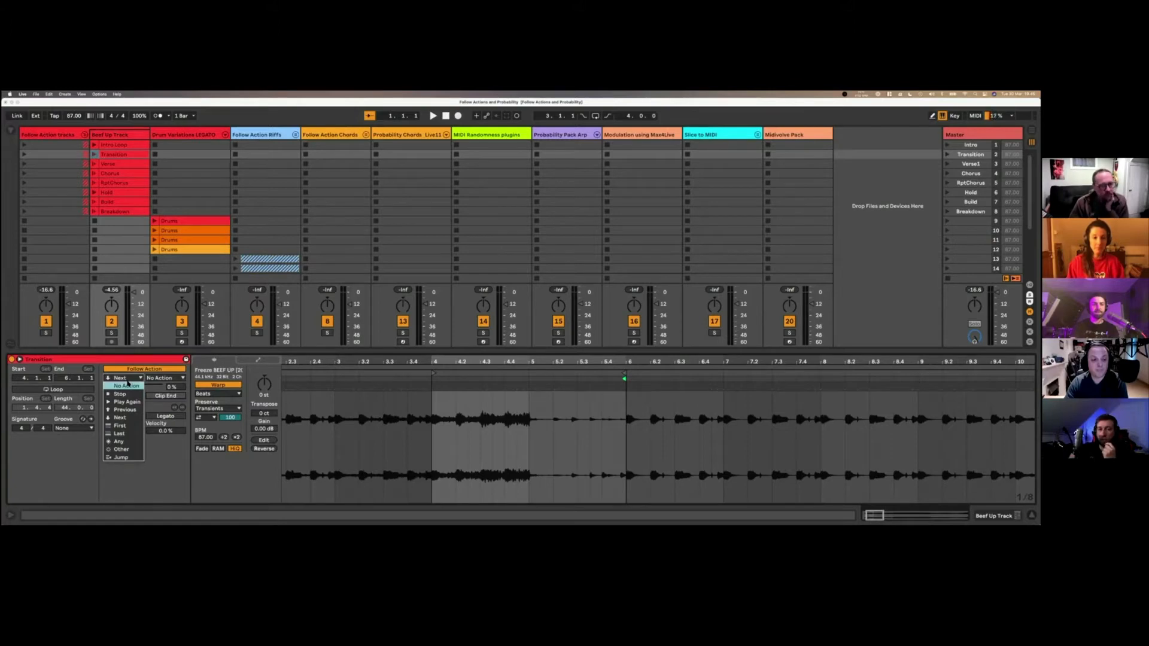
left_click(157, 460)
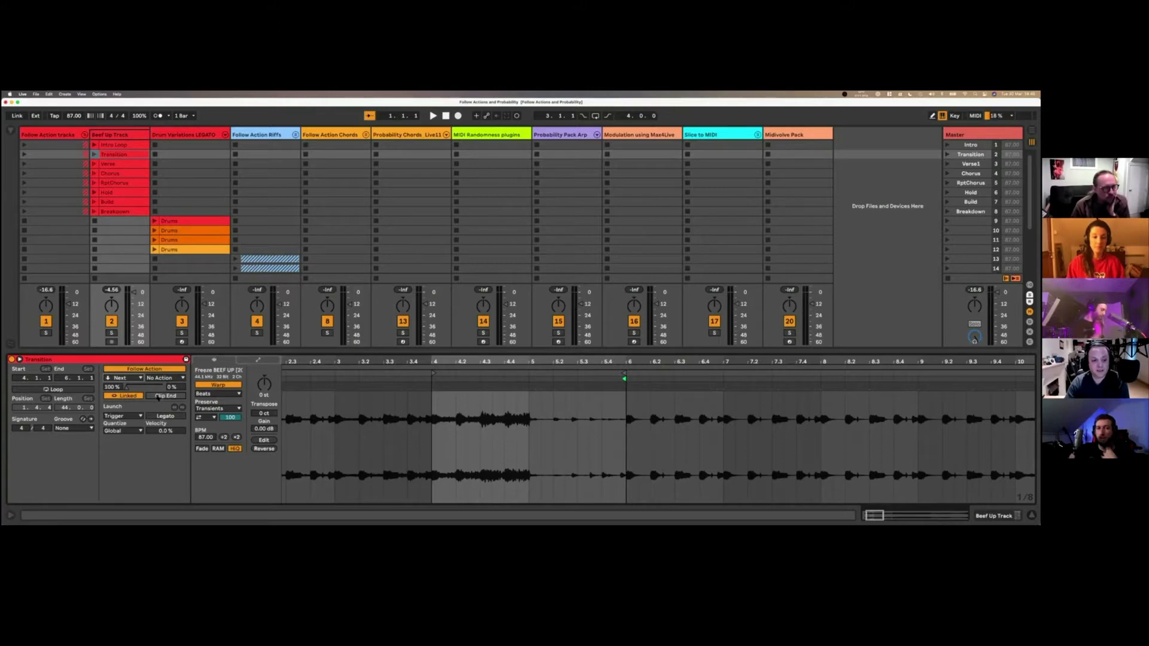
left_click(124, 396)
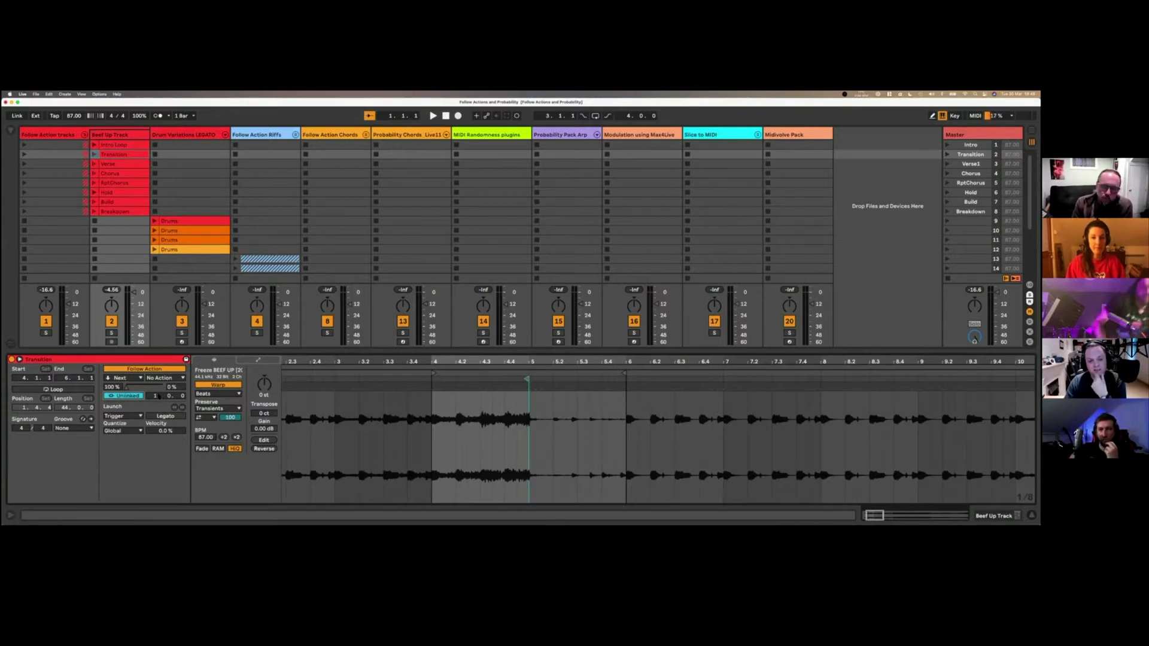
left_click(124, 396)
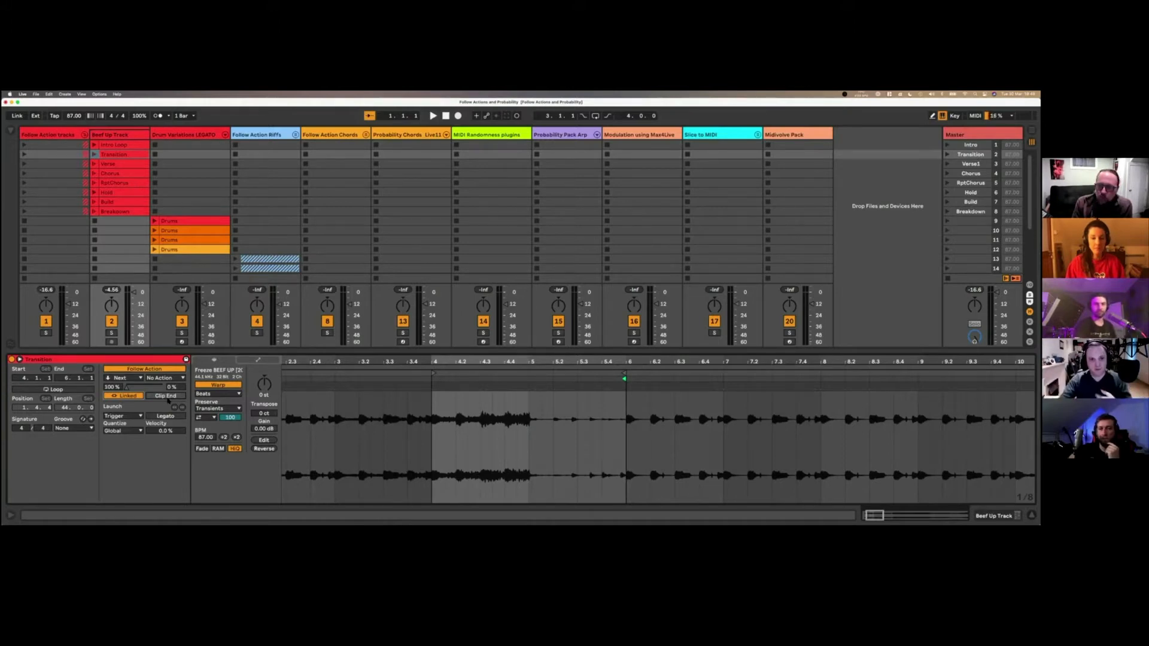
Step: Compare the loop and follow action settings of the Intro Loop, Transition, Hold and Build clips
left_click(105, 145)
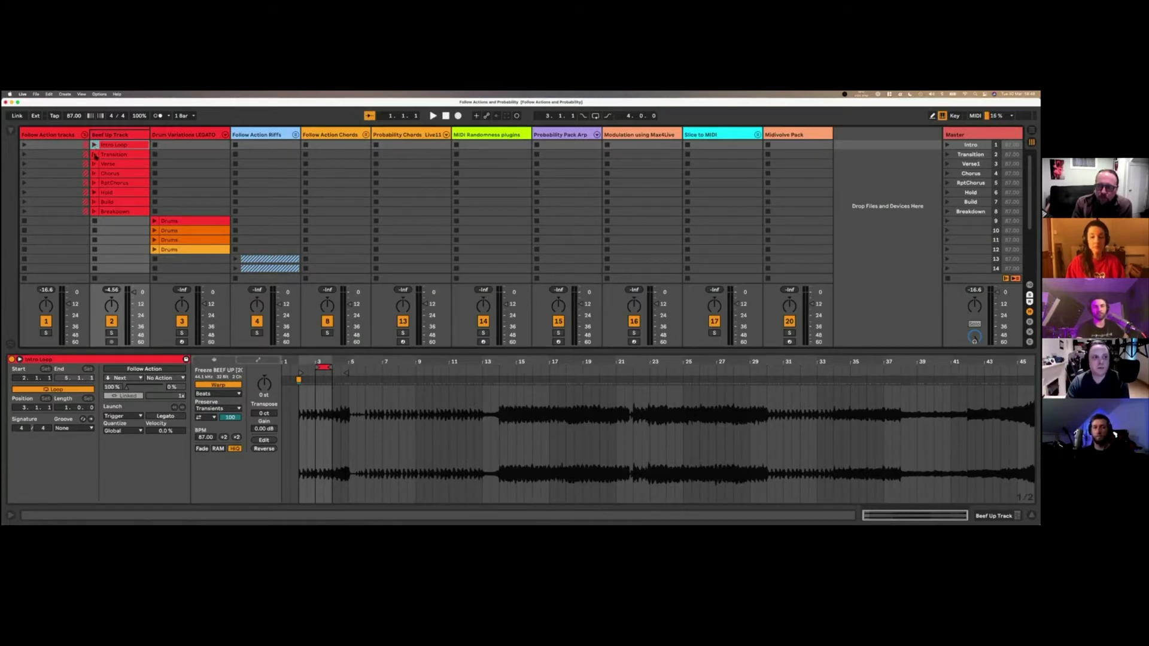
left_click(105, 155)
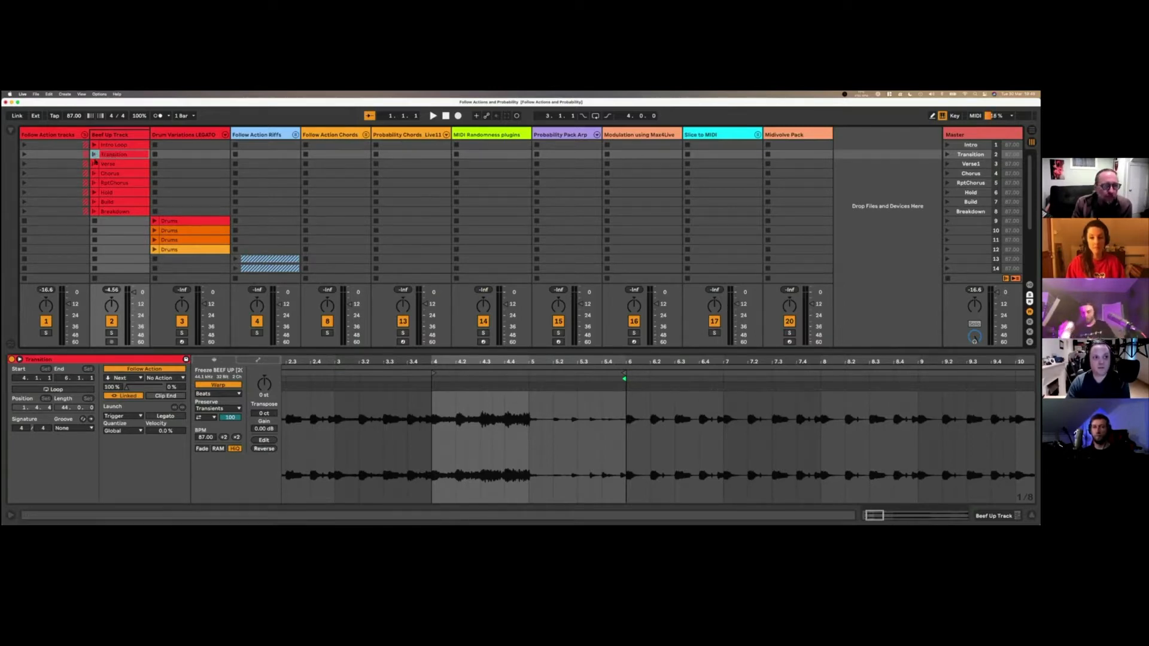
left_click(103, 192)
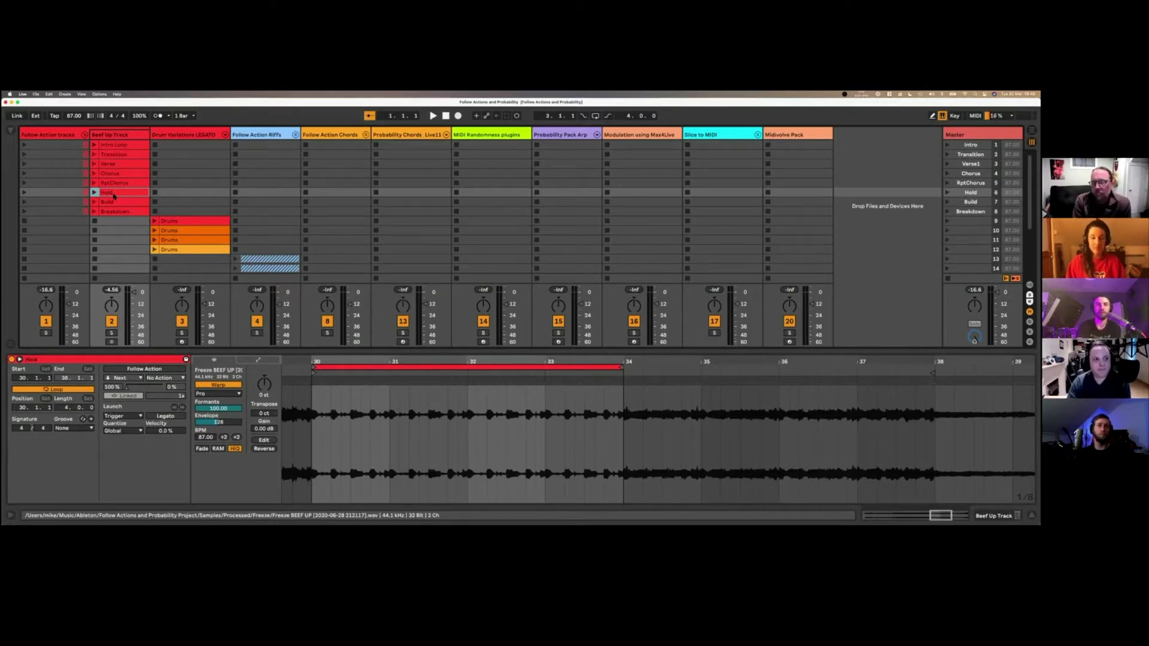
left_click(112, 203)
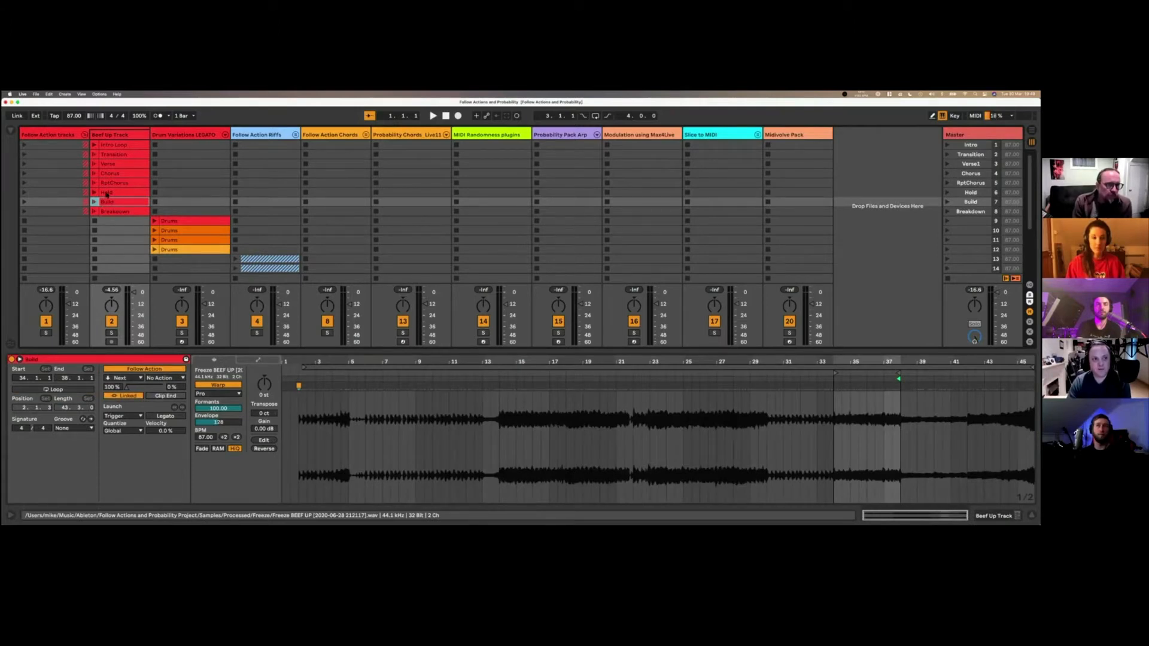
left_click(108, 193)
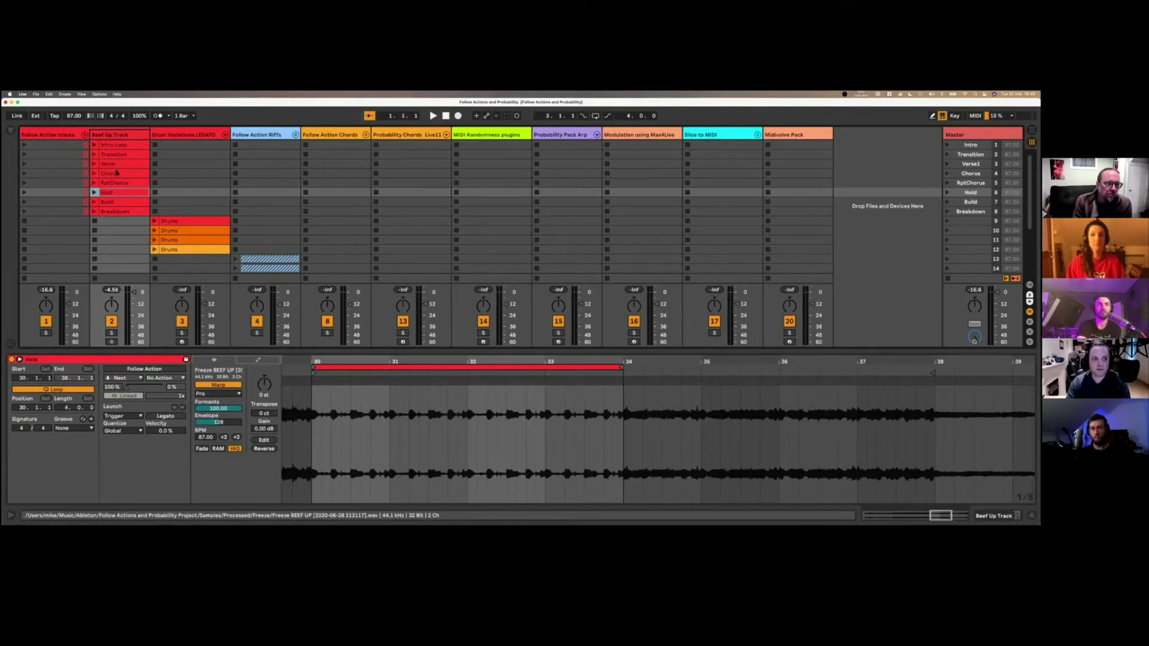
left_click(112, 202)
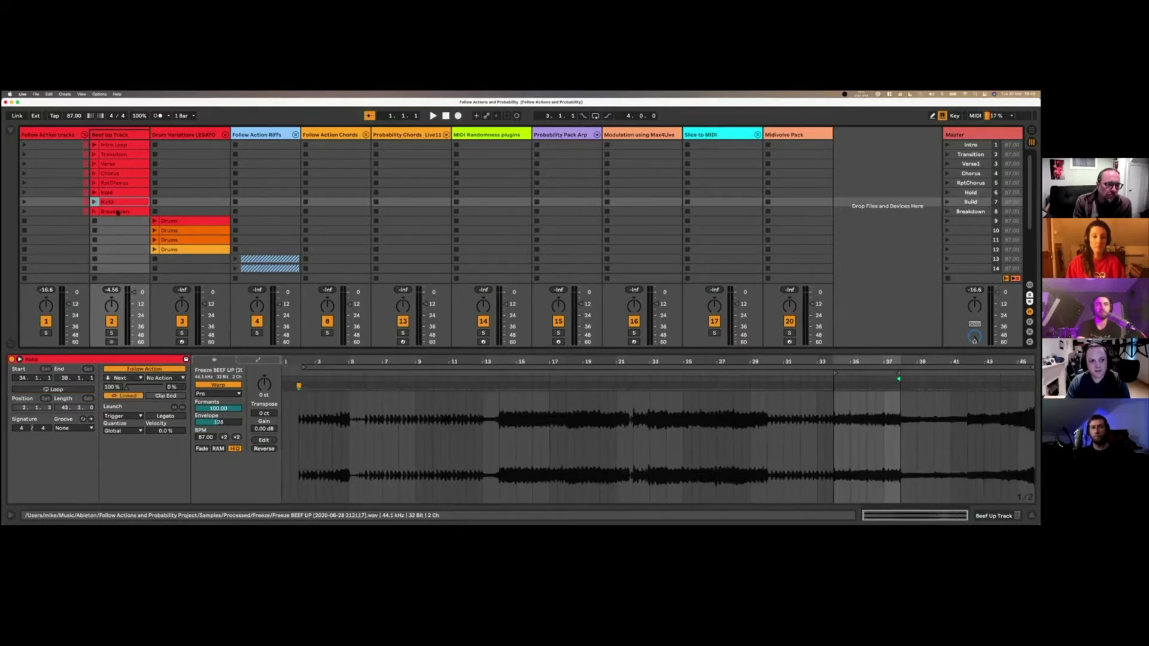
Step: Examine the Breakdown clip's follow action choices and the settings of the RptChorus clip
left_click(116, 212)
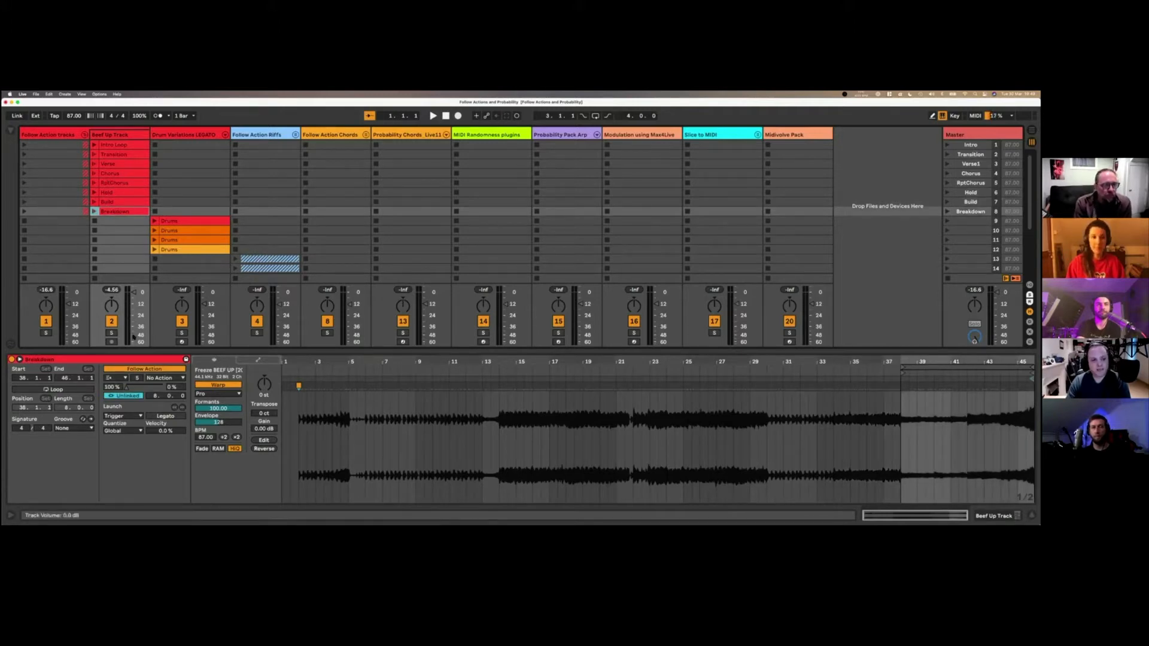
left_click(122, 378)
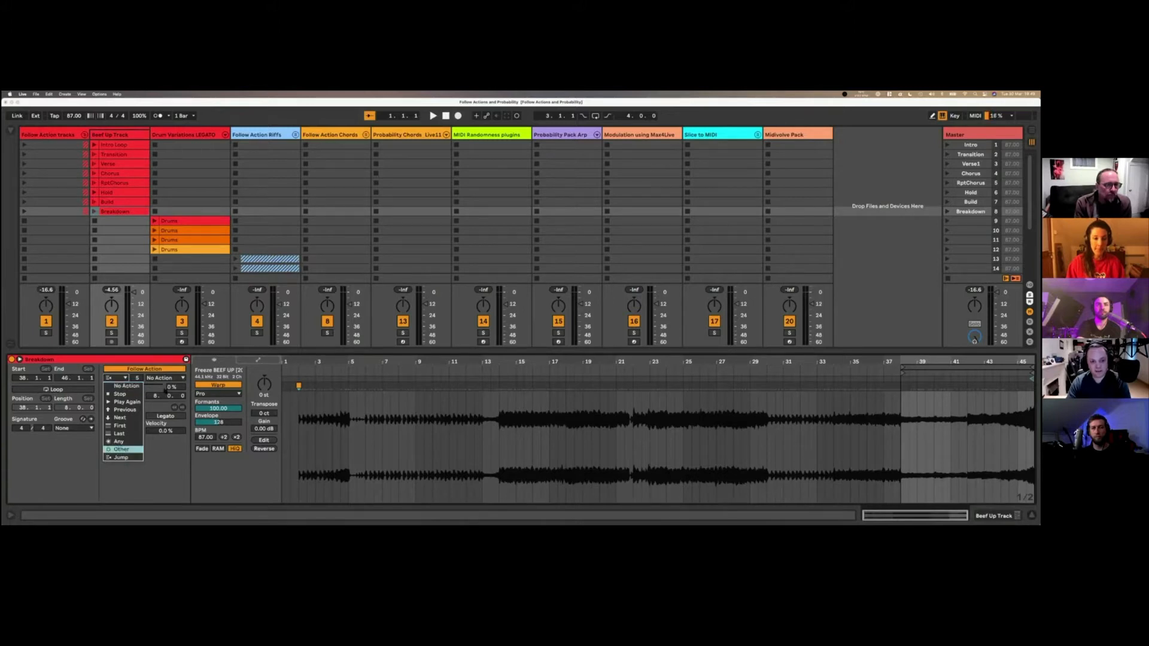
left_click(160, 390)
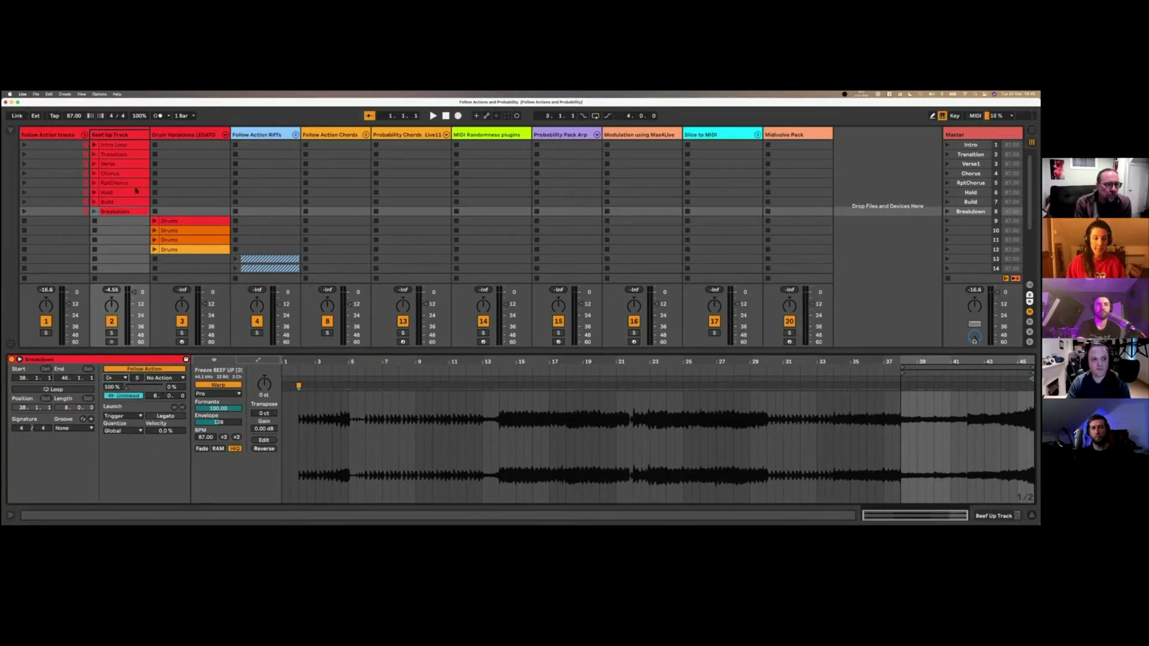
left_click(109, 184)
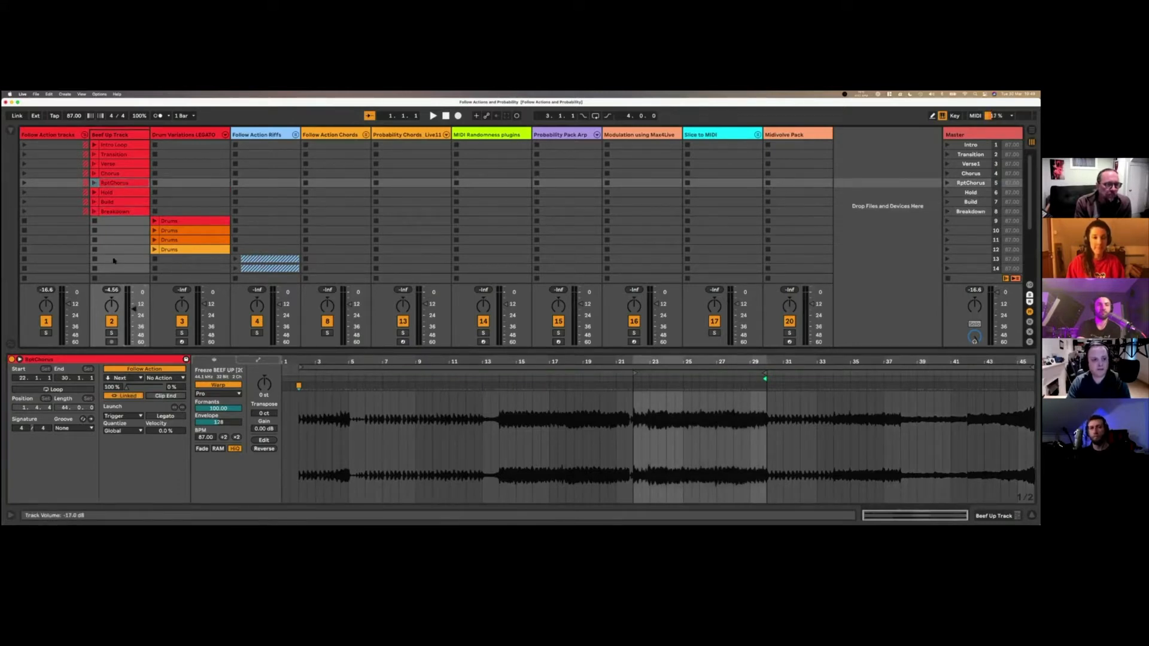
Step: Play the Intro Loop clip with the Beef Up Track volume raised, and launch the Transition clip to start the follow action sequence
left_click(95, 145)
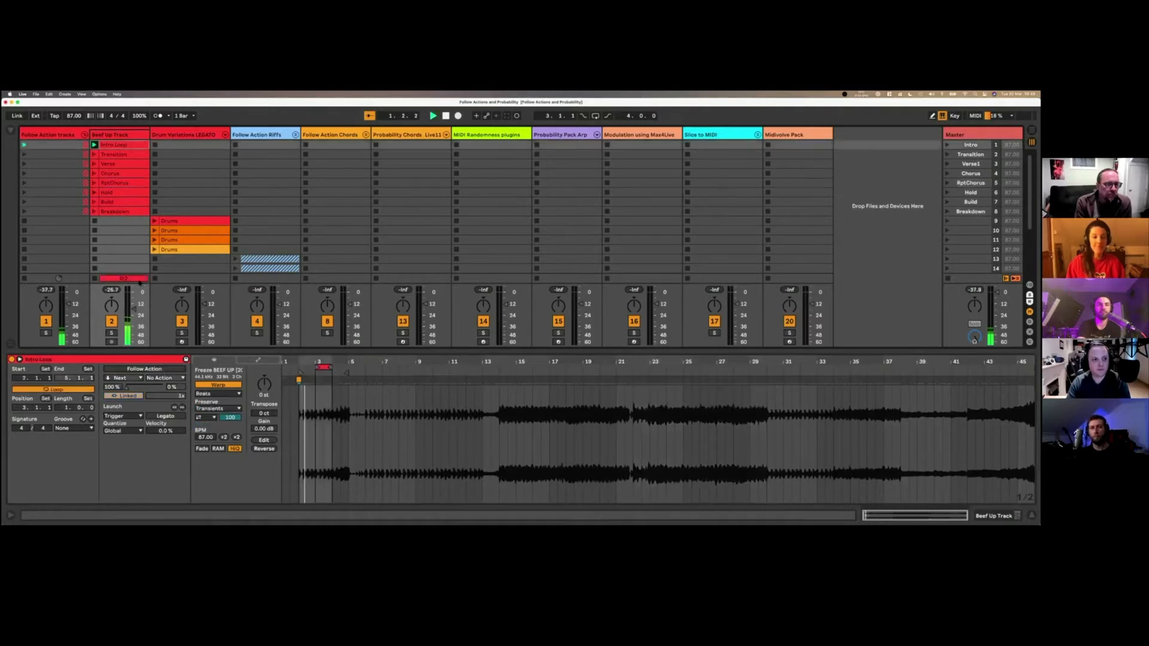
left_click_drag(132, 306, 135, 297)
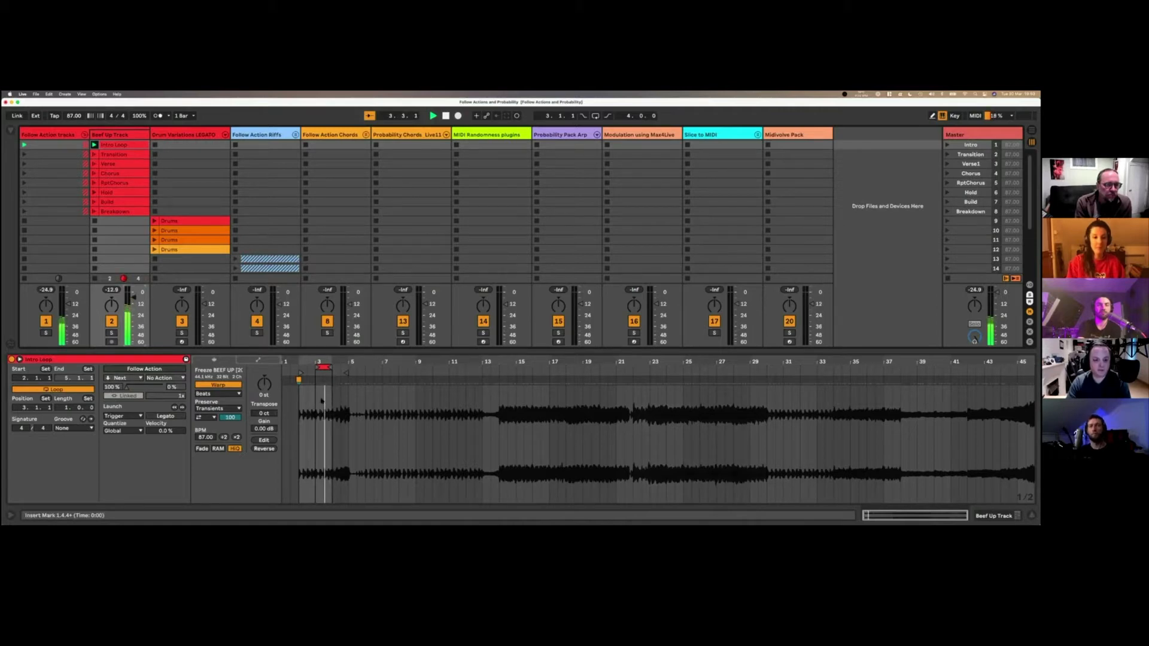
left_click(94, 155)
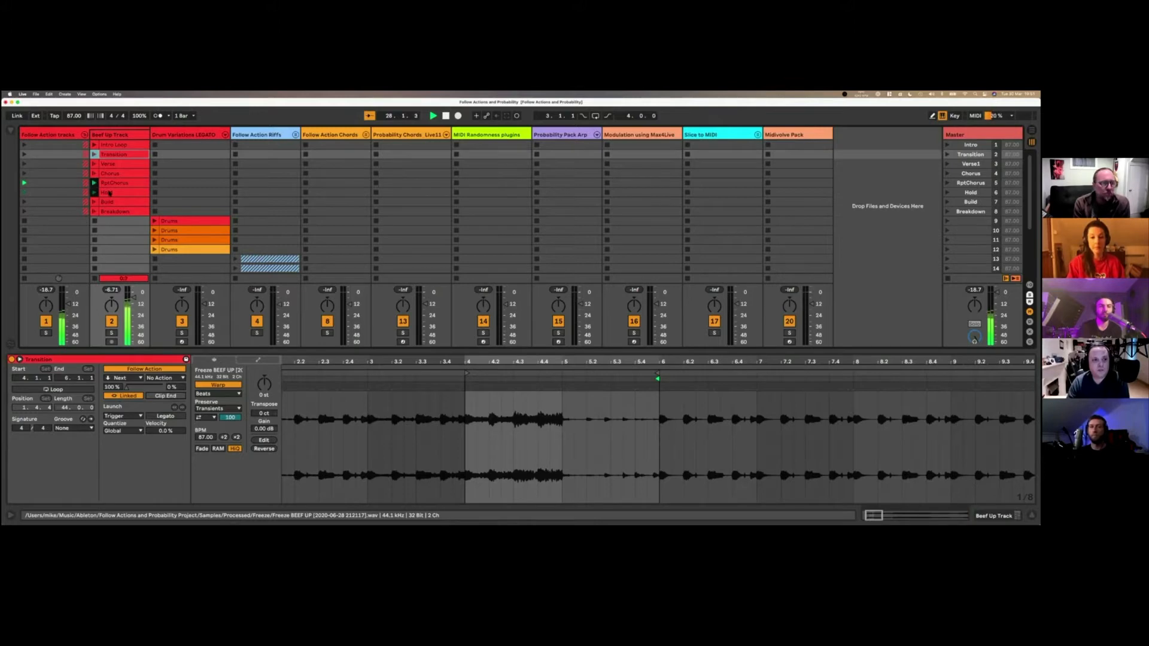
Step: Inspect the Hold clip's loop region and the RptChorus clip while the Beef Up Track plays
left_click(109, 193)
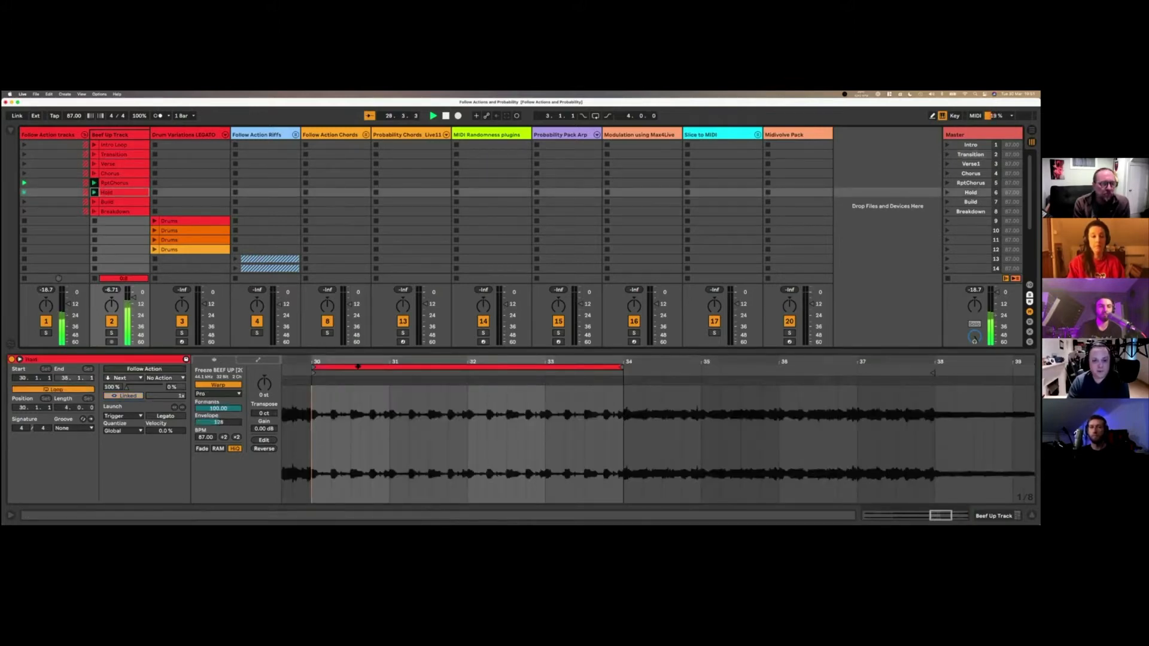
left_click_drag(356, 362, 777, 361)
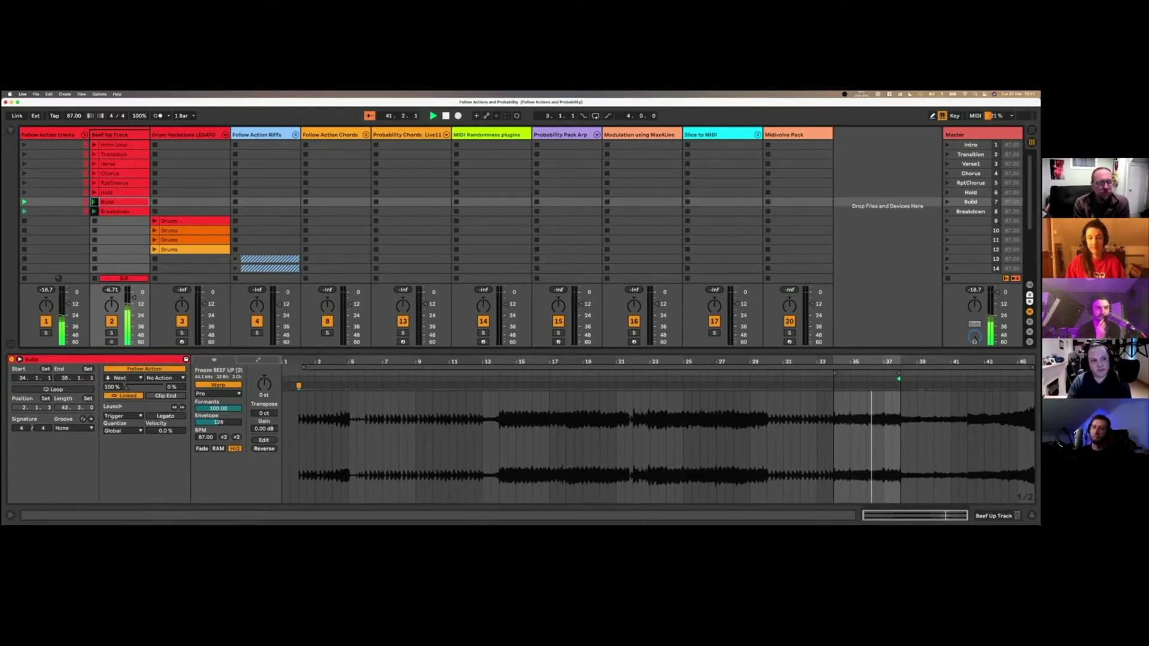
left_click(116, 183)
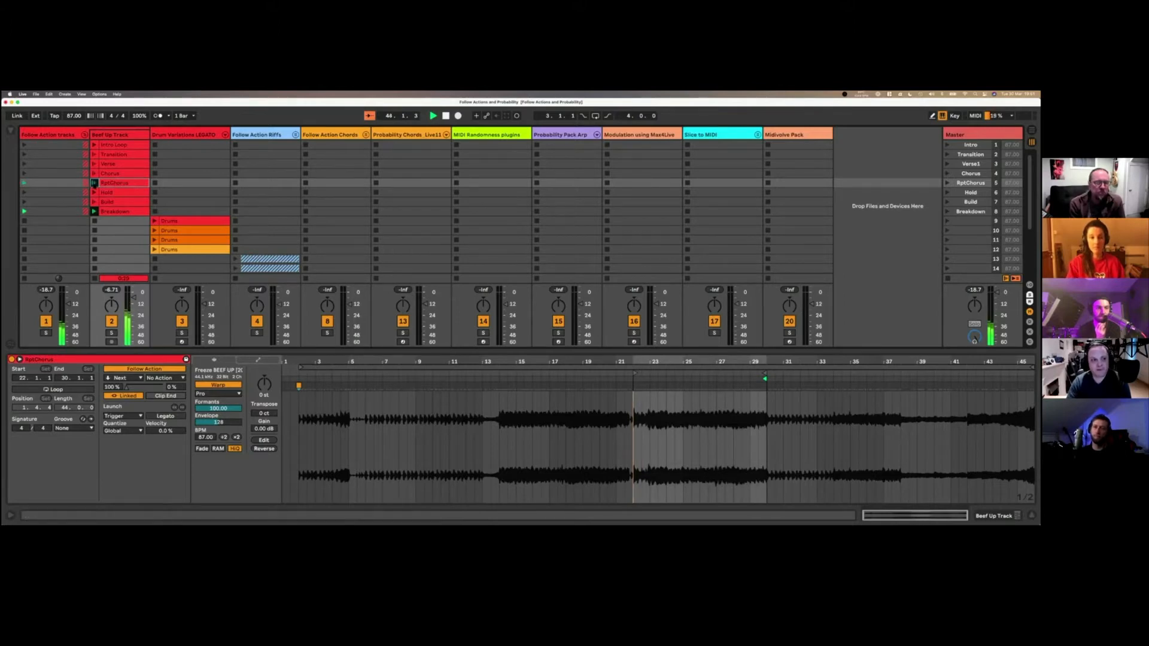
Step: Stop the playing clip in the Beef Up Track and stop the transport
left_click(94, 221)
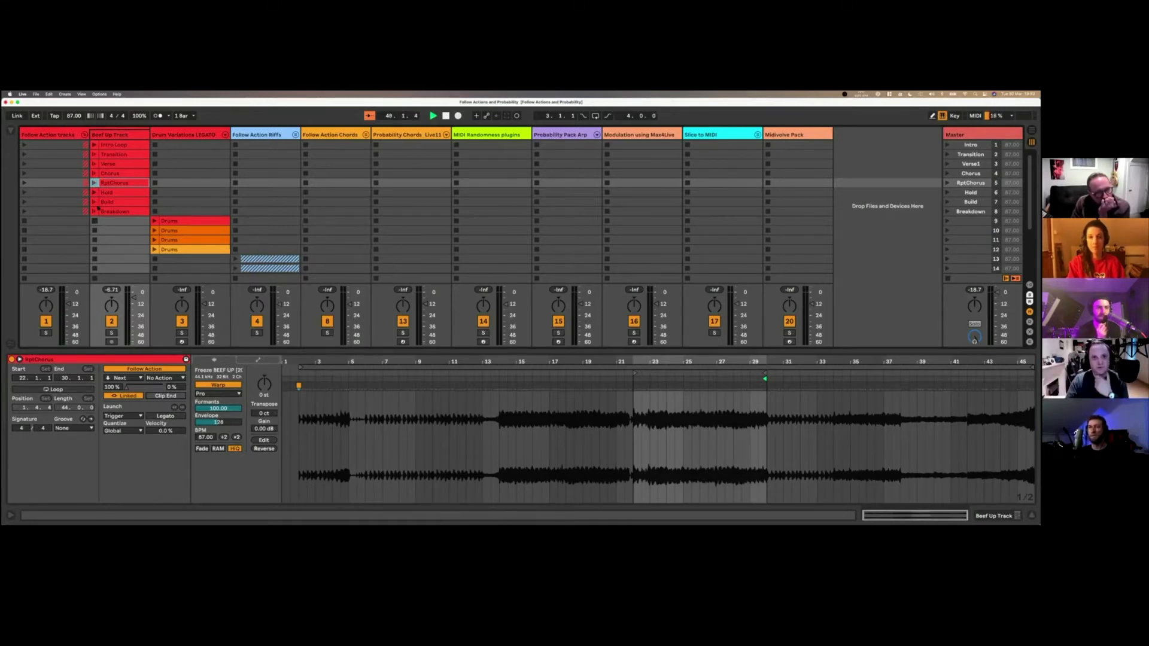
left_click(445, 116)
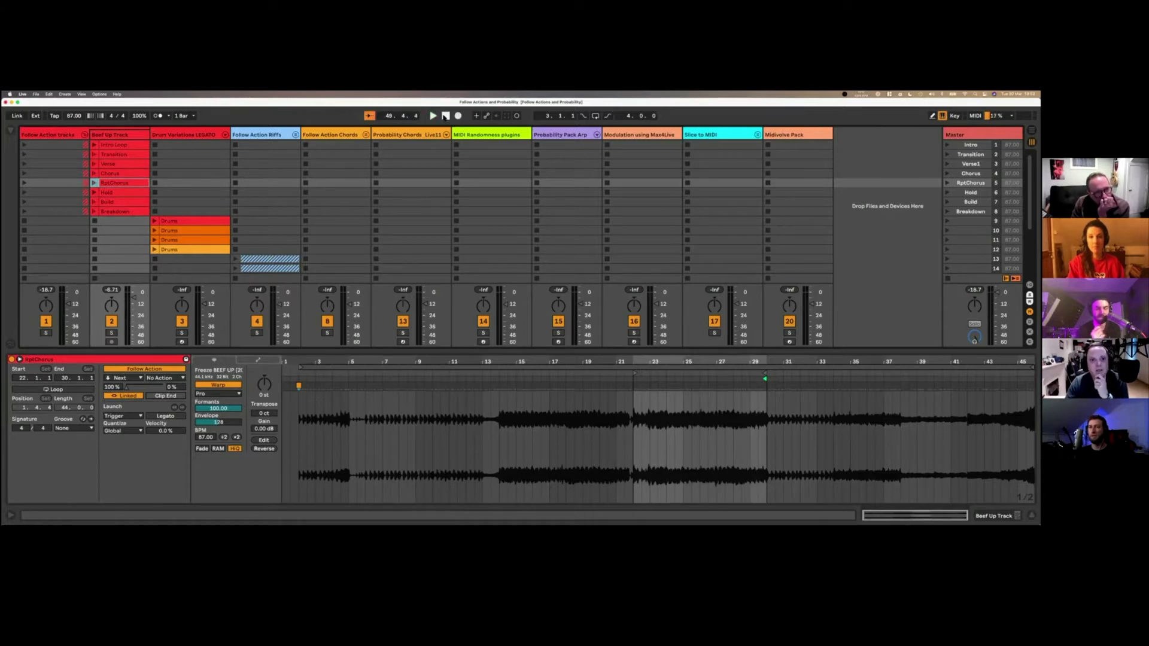
Step: Launch the first three Drums clips of the Drum Variations LEGATO track one after another
left_click(175, 224)
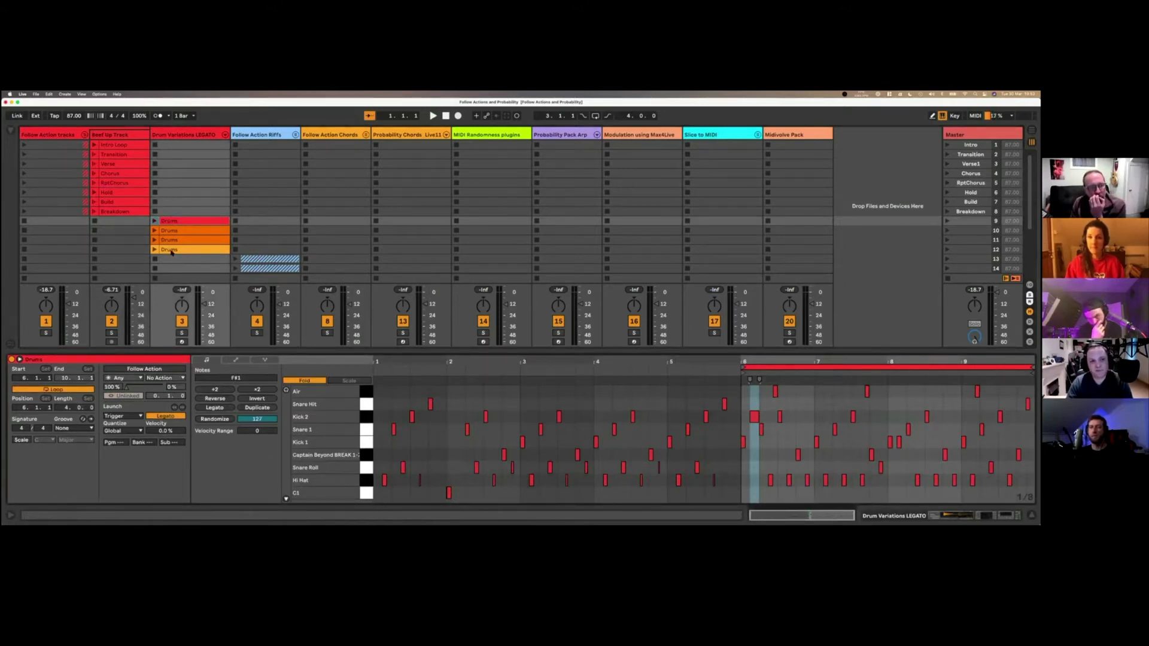
left_click(154, 220)
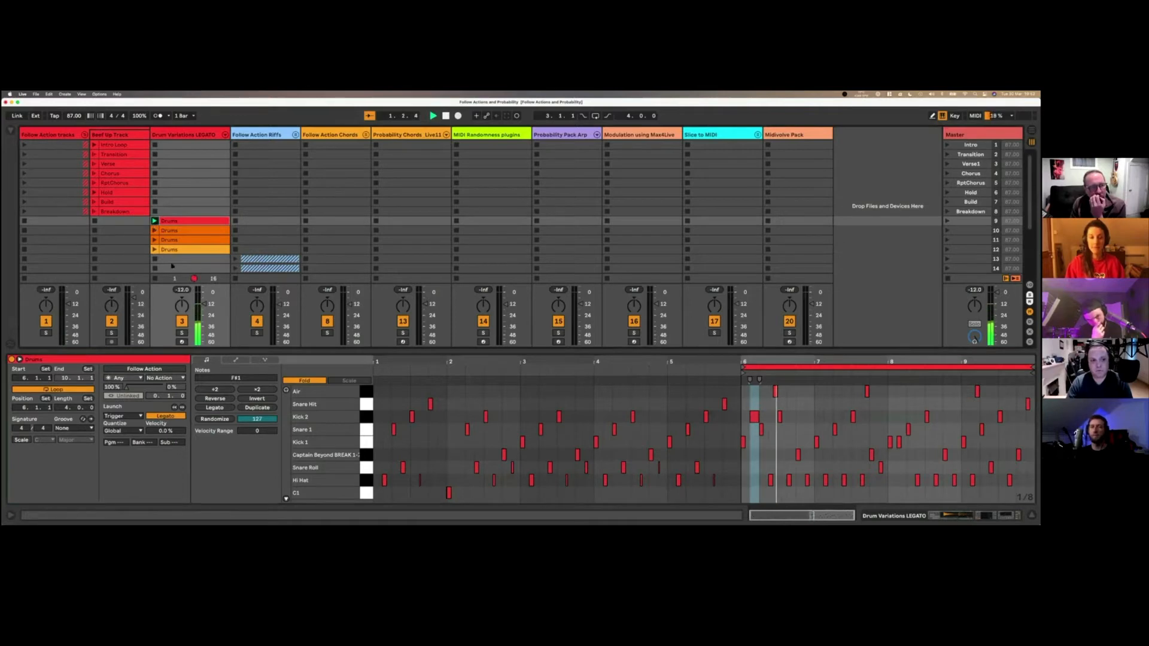
left_click(154, 230)
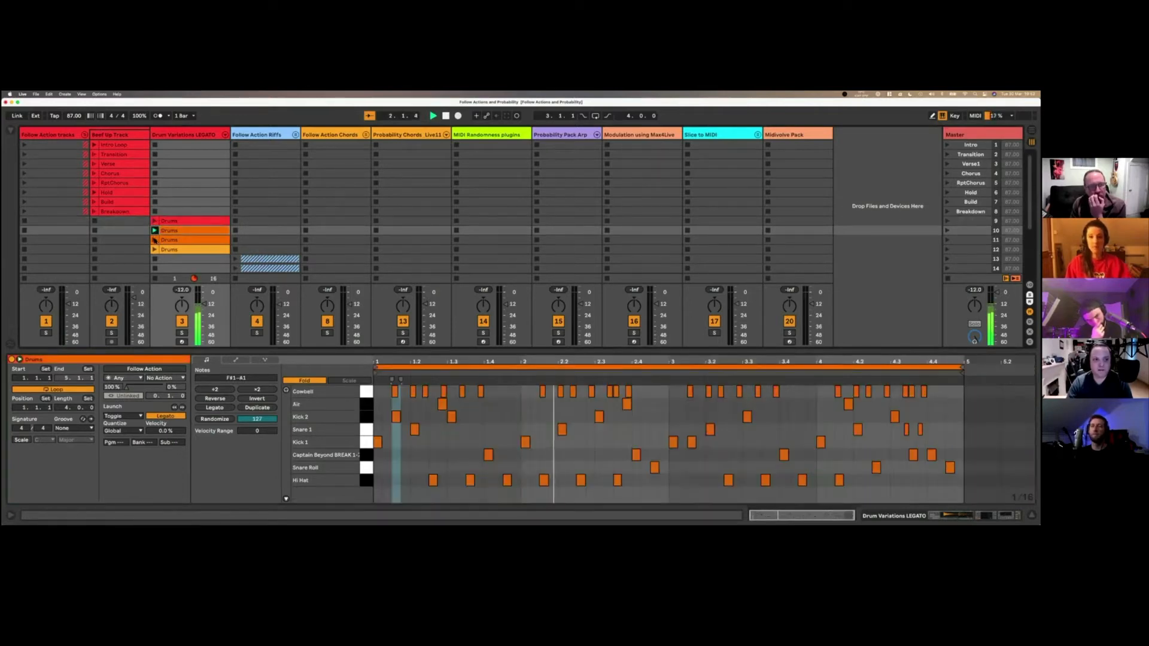
left_click(155, 240)
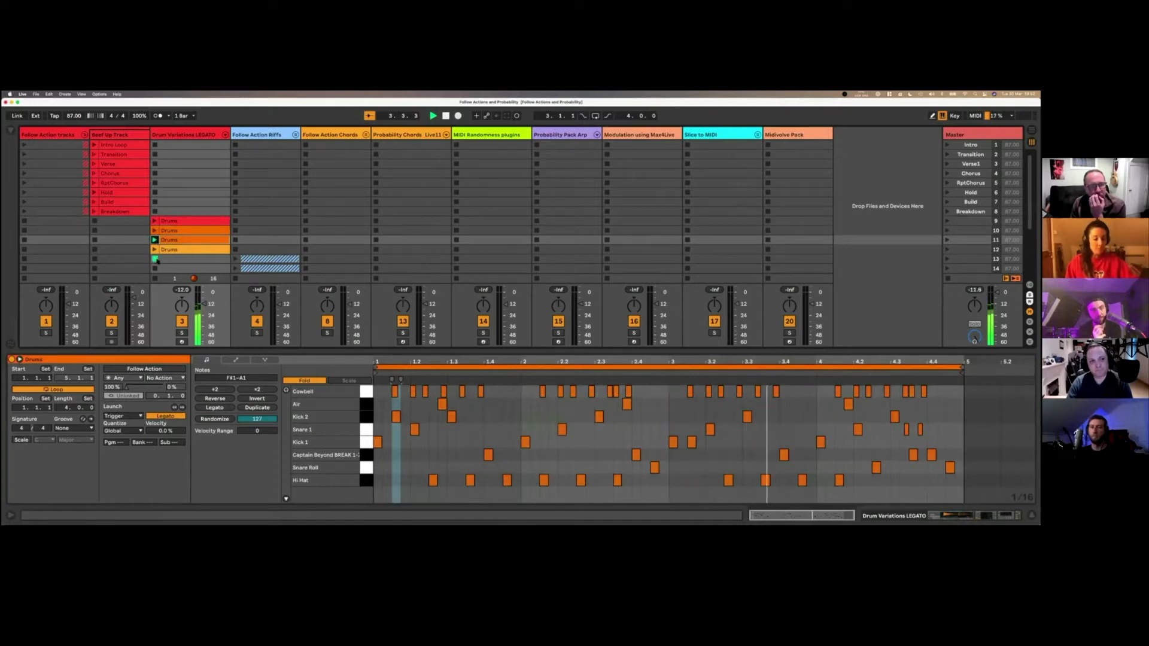
Step: Enable Follow Action for all four Drums clips in the Drum Variations LEGATO track together
left_click(173, 220)
left_click(169, 250, "shift")
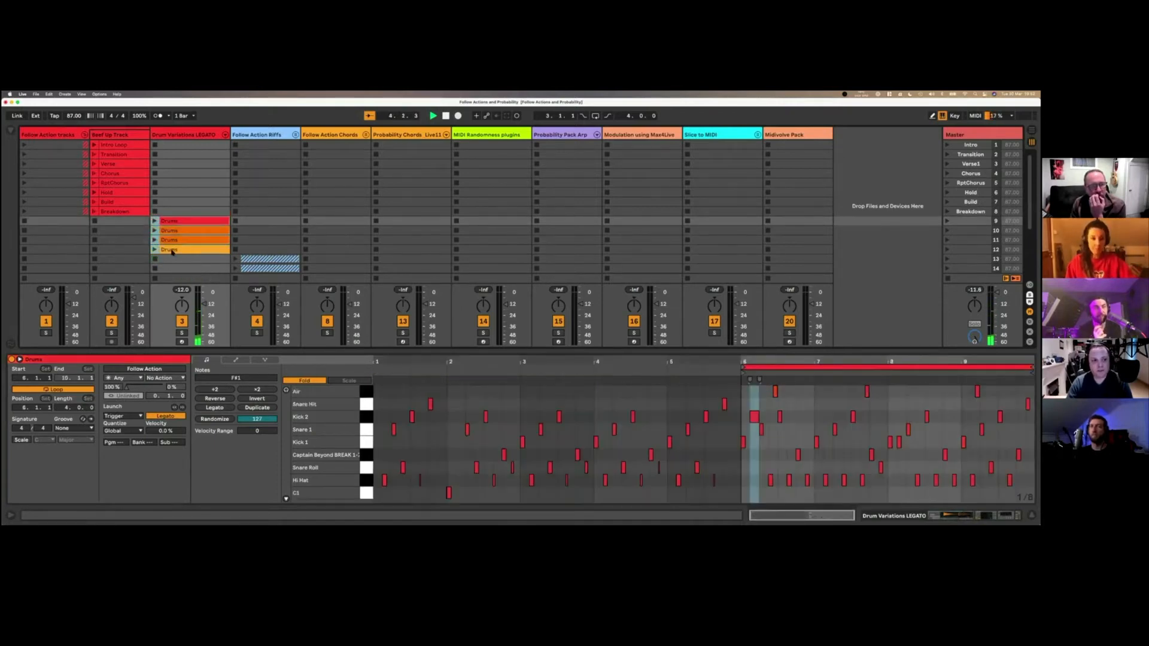
left_click(147, 370)
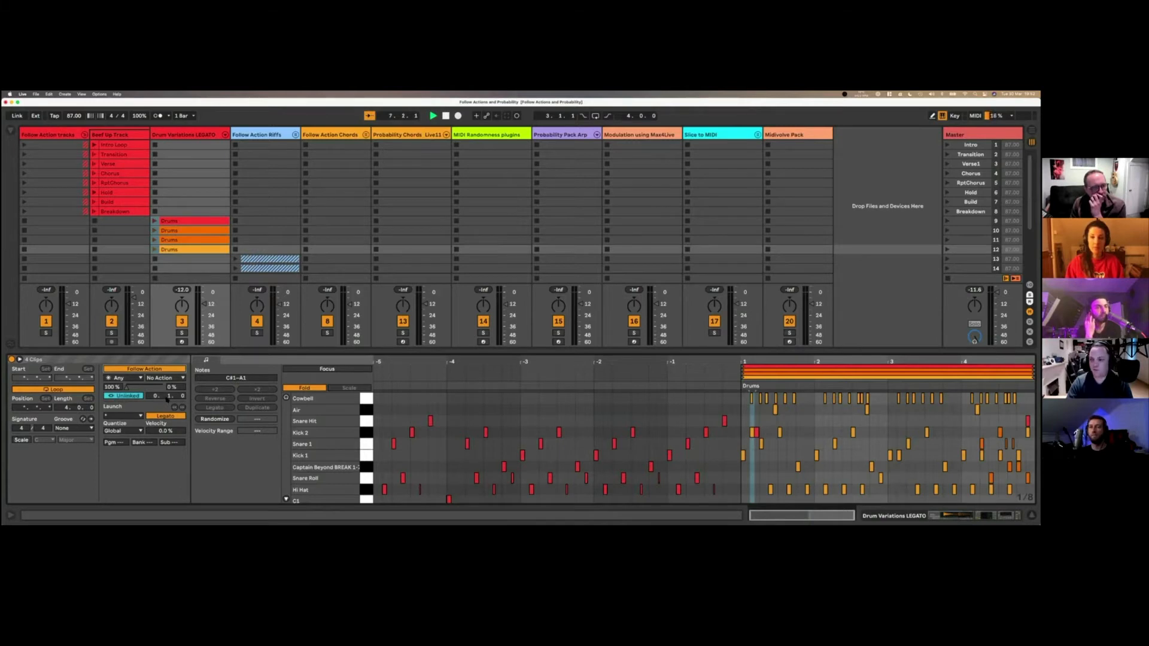
Step: Review the list of follow action options for the four selected Drums clips without changing the choice
left_click(123, 378)
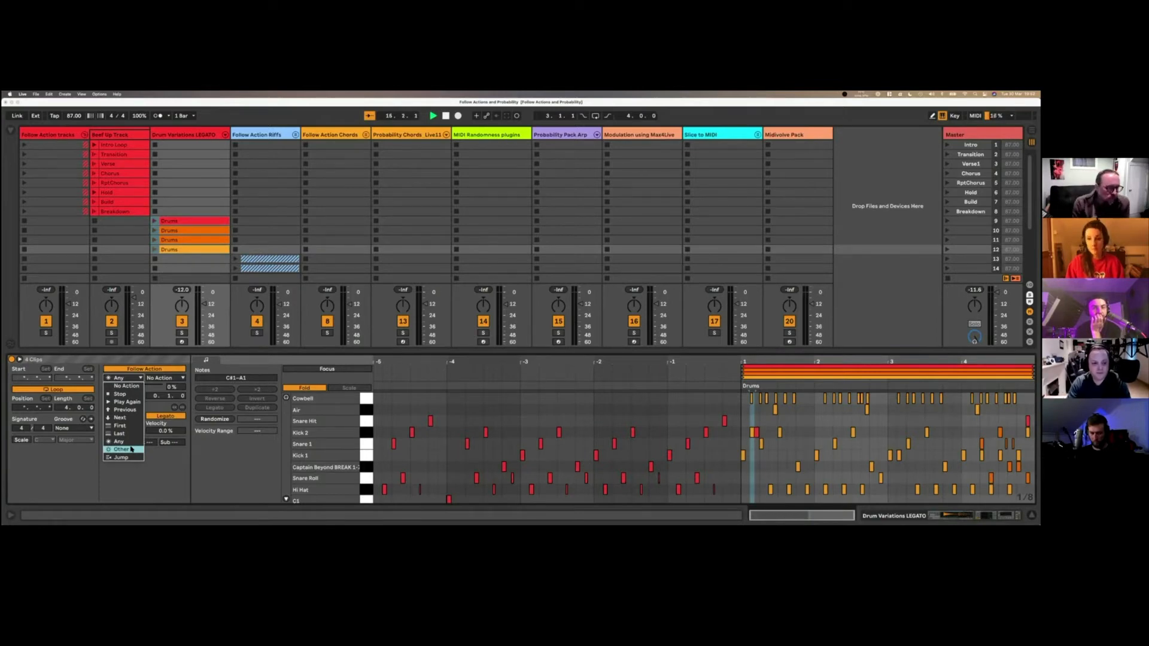
left_click(156, 479)
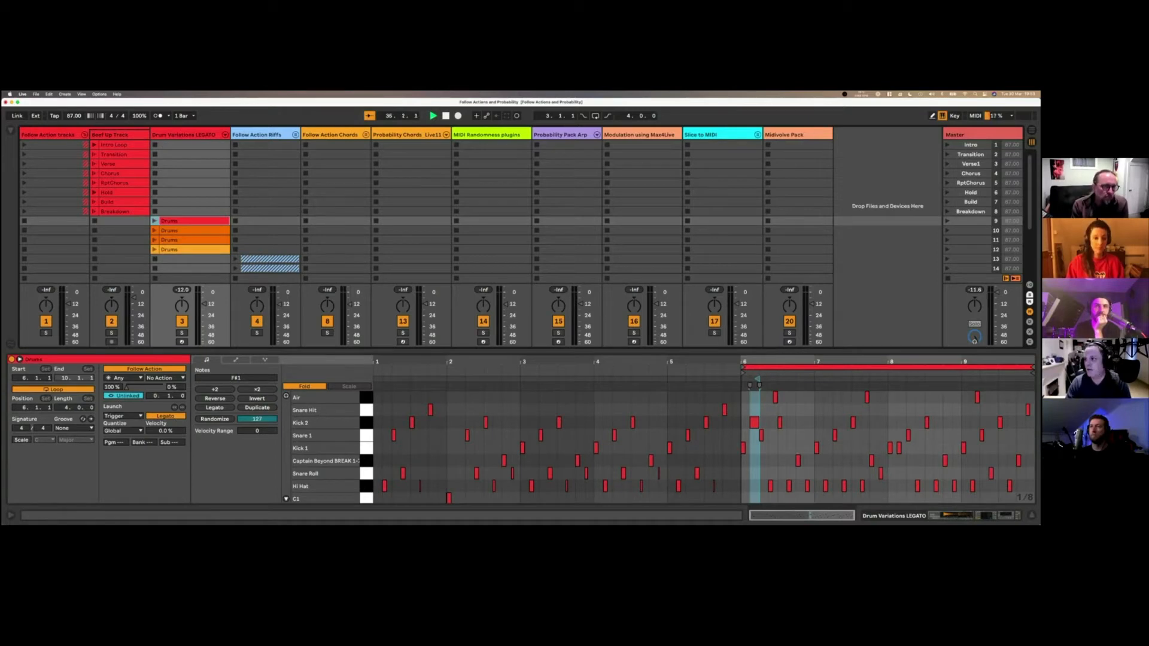
Step: Unfold the Follow Action Riffs group, inspect the first two rows of its Operator clips, and stop the transport
scroll(426, 206, "down", 5)
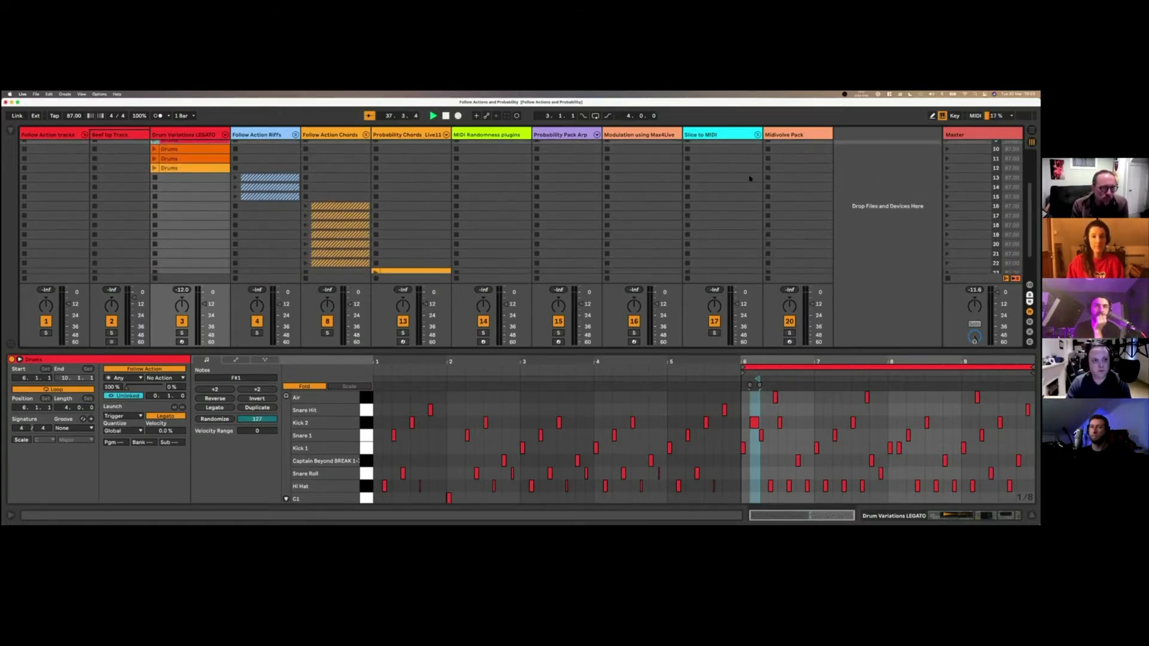
left_click(295, 135)
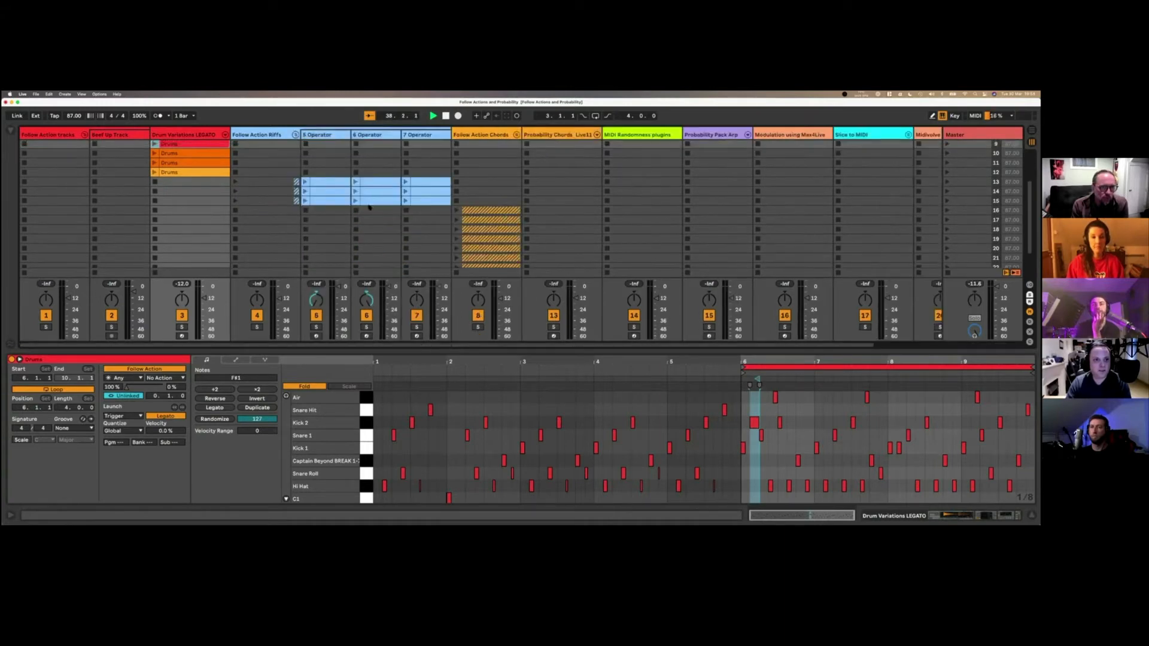
left_click(324, 183)
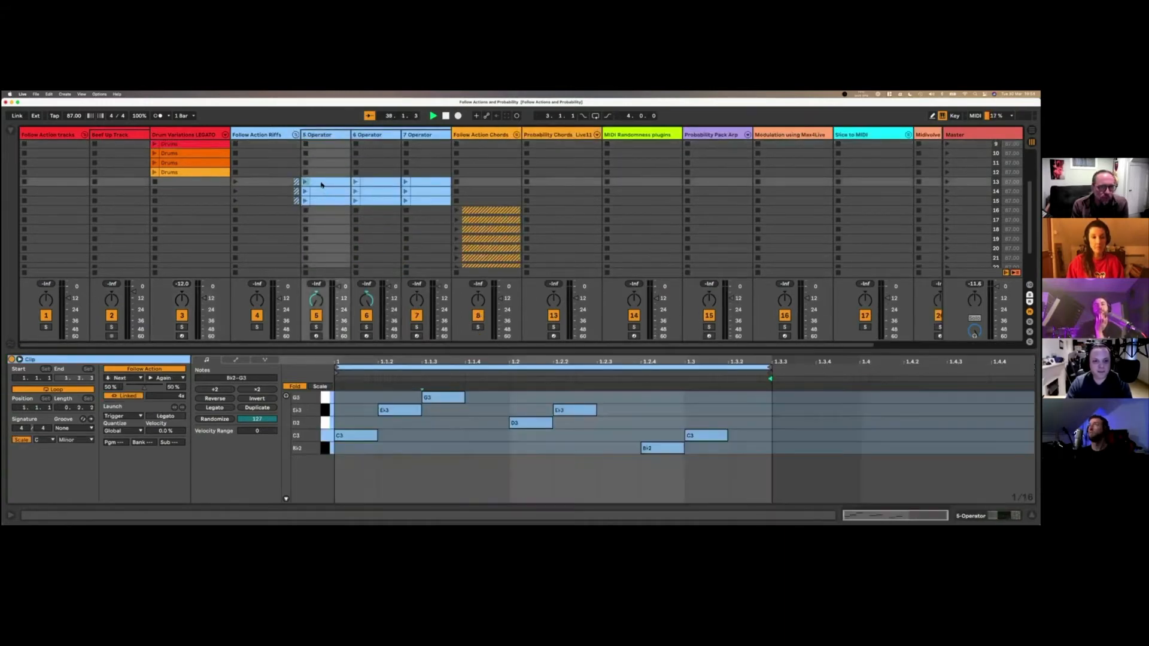
left_click(372, 185)
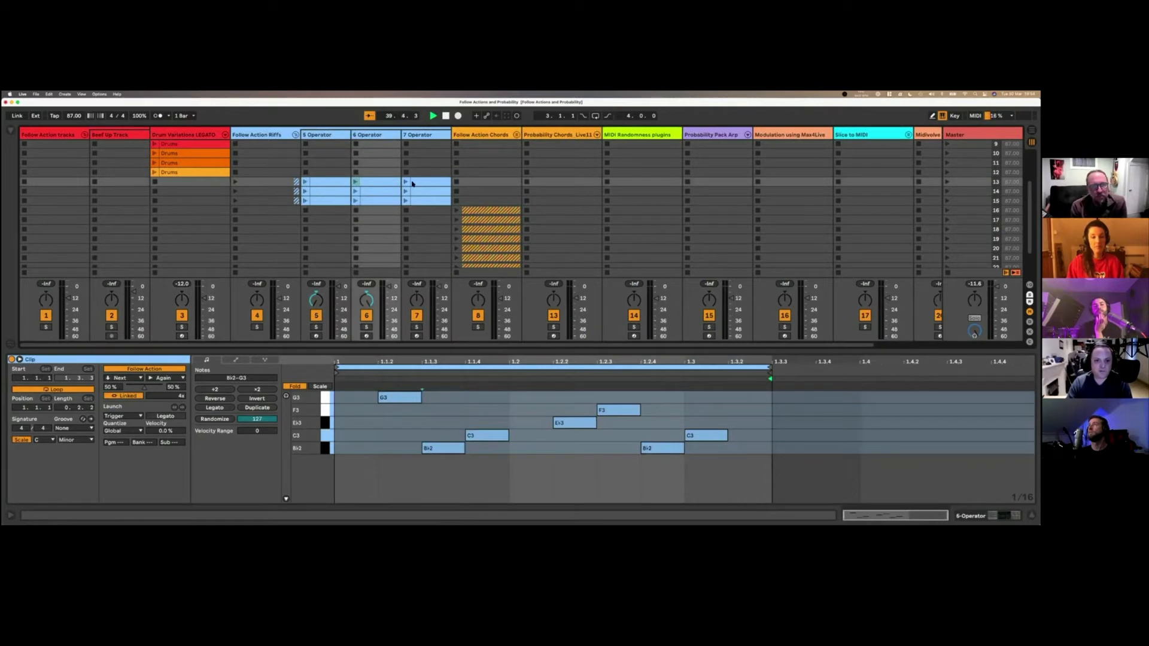
left_click(420, 185)
left_click(341, 192)
left_click(368, 190)
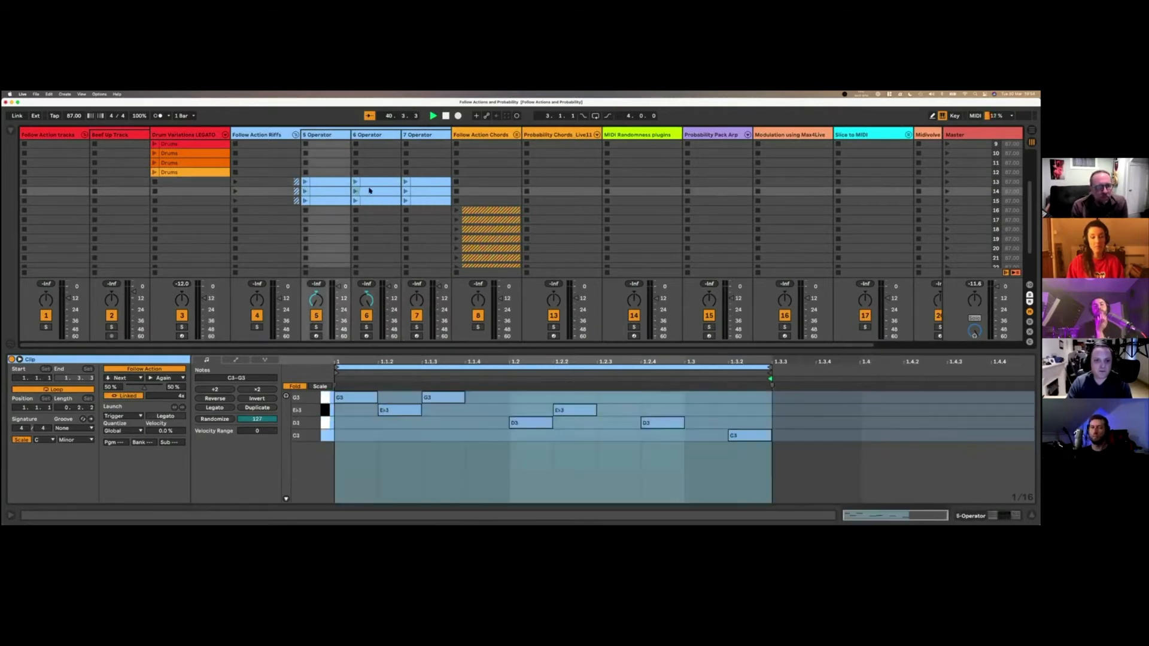
left_click(423, 192)
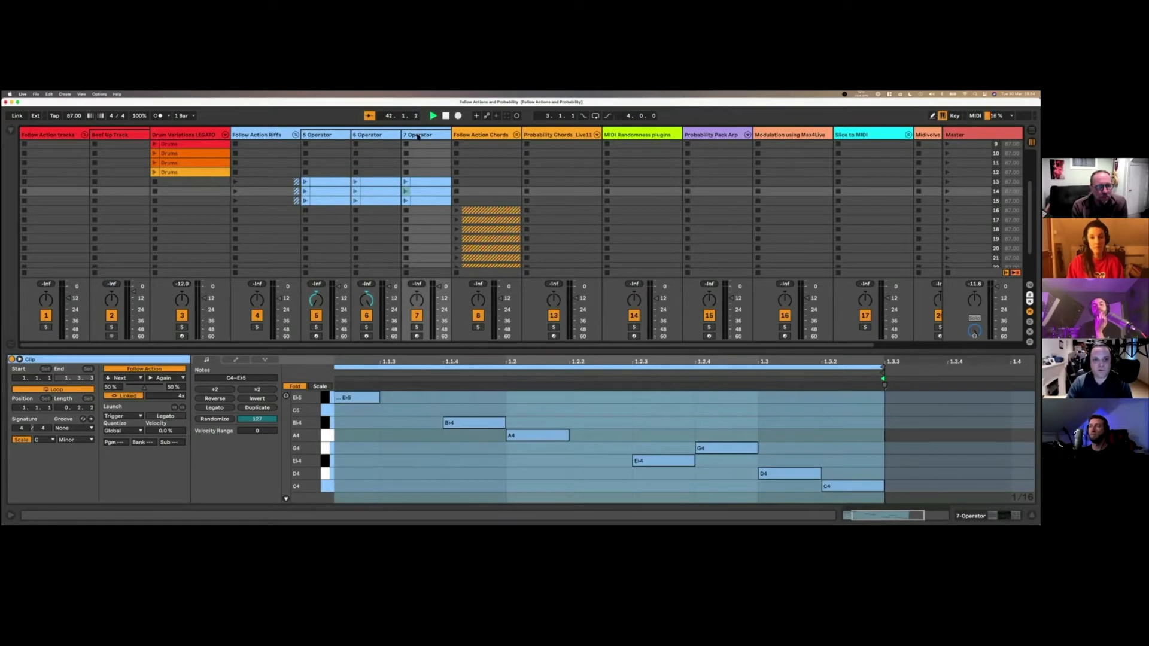
left_click(446, 115)
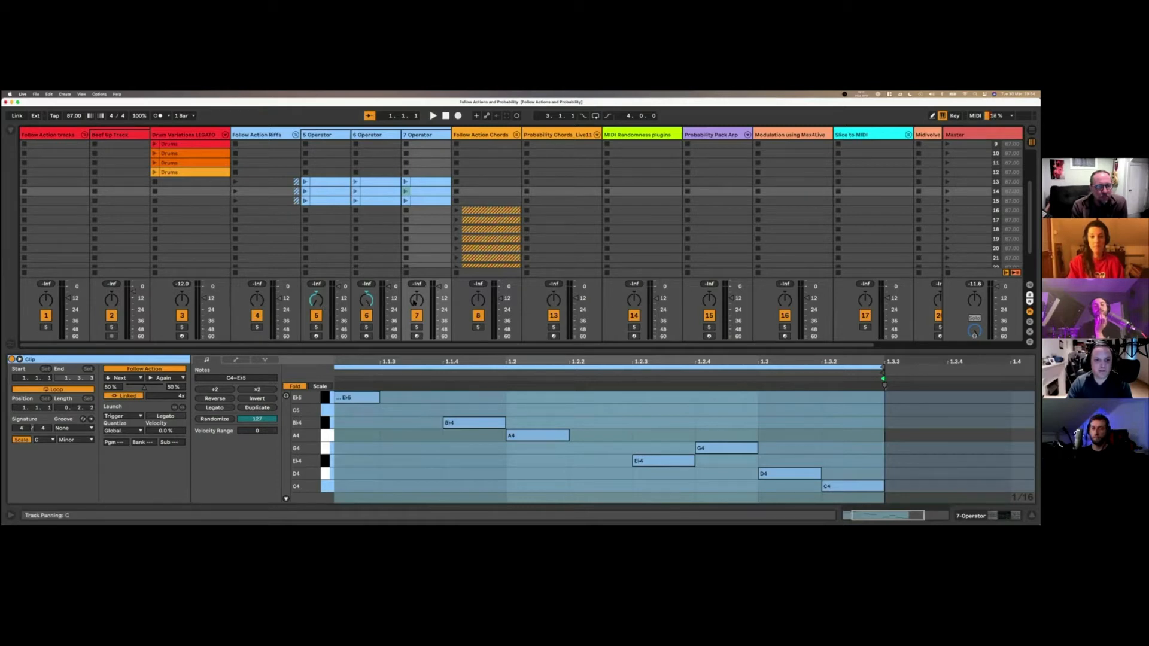
Step: Play the first row of the Follow Action Riffs group, then stop the group and fold it
left_click(316, 182)
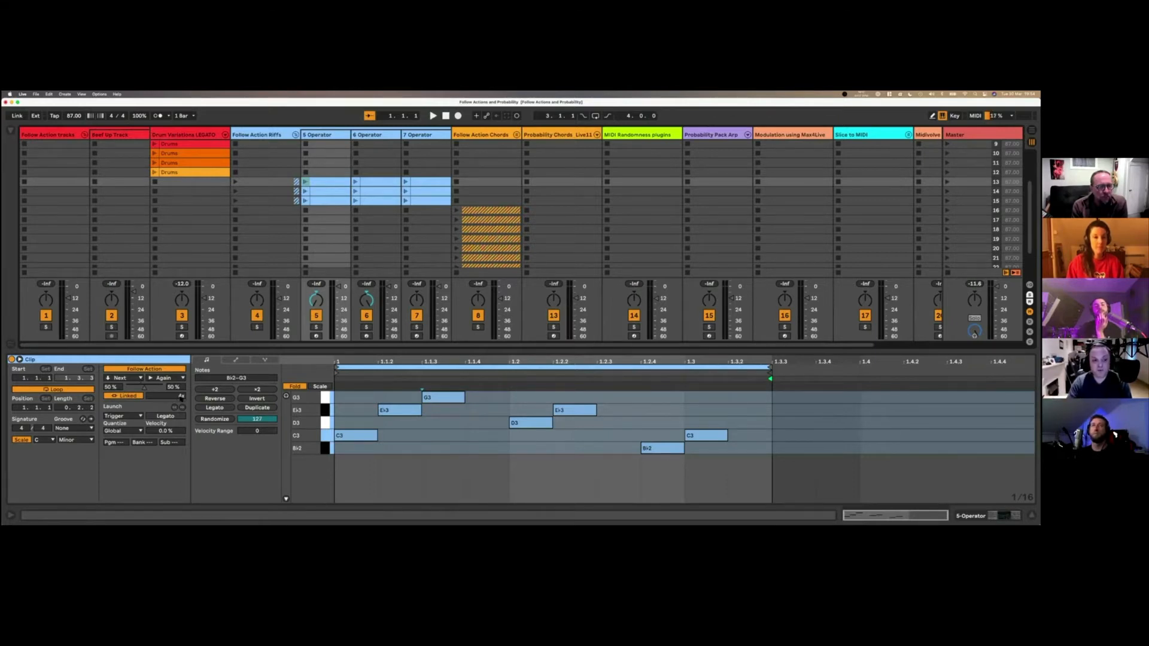
left_click(234, 183)
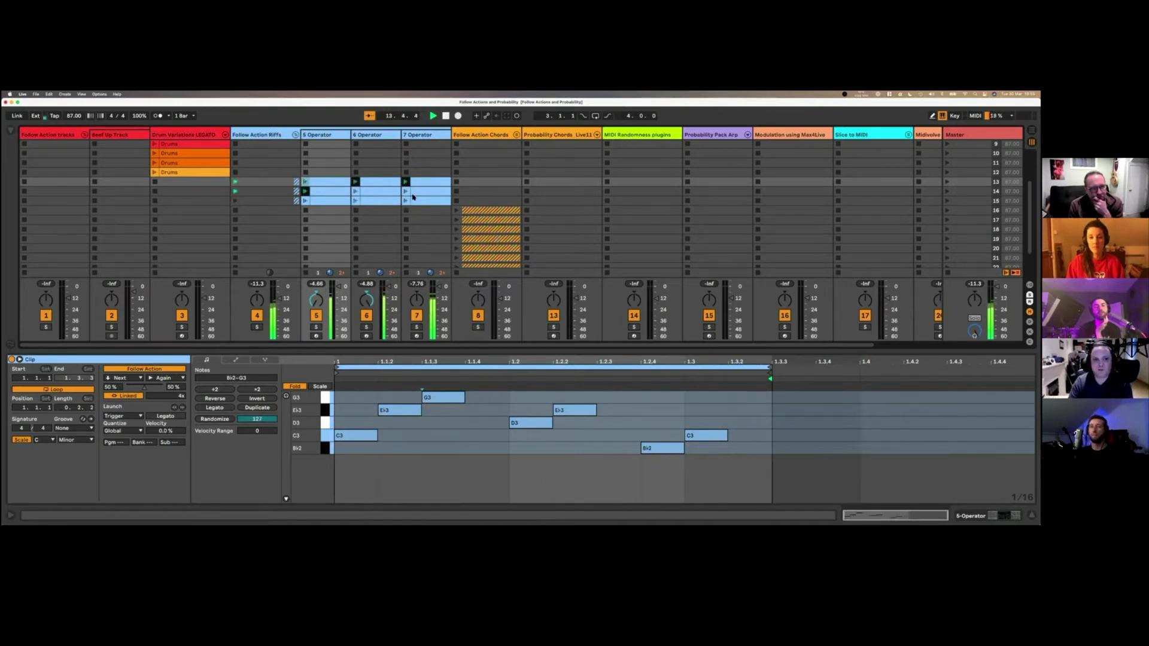
left_click(235, 258)
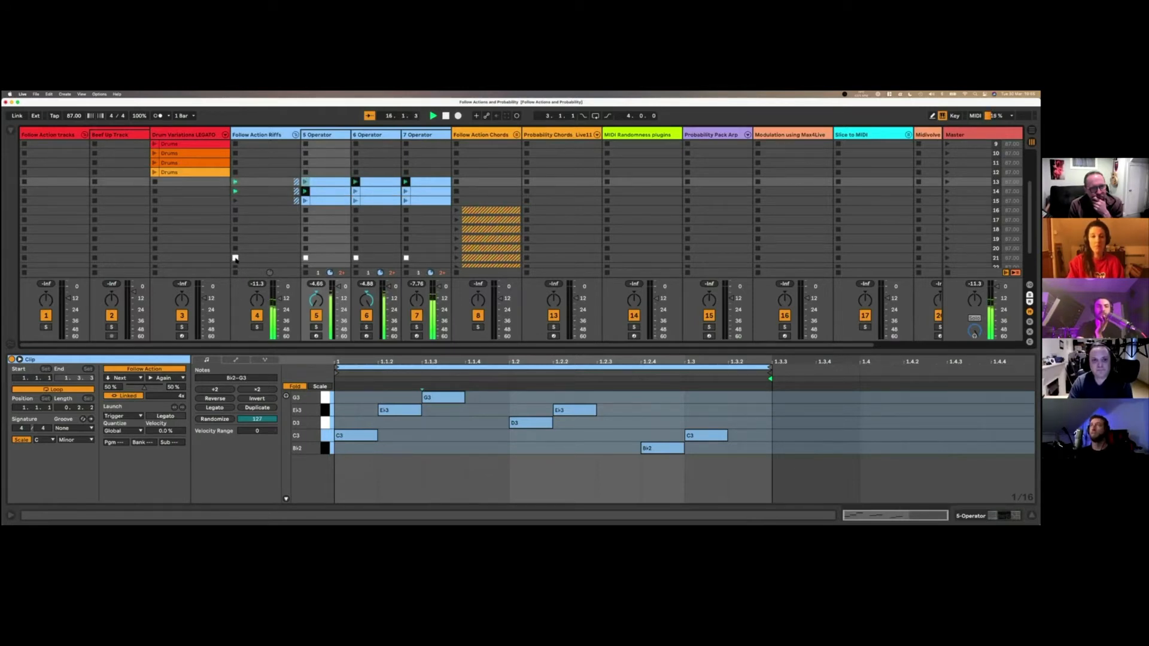
left_click(295, 135)
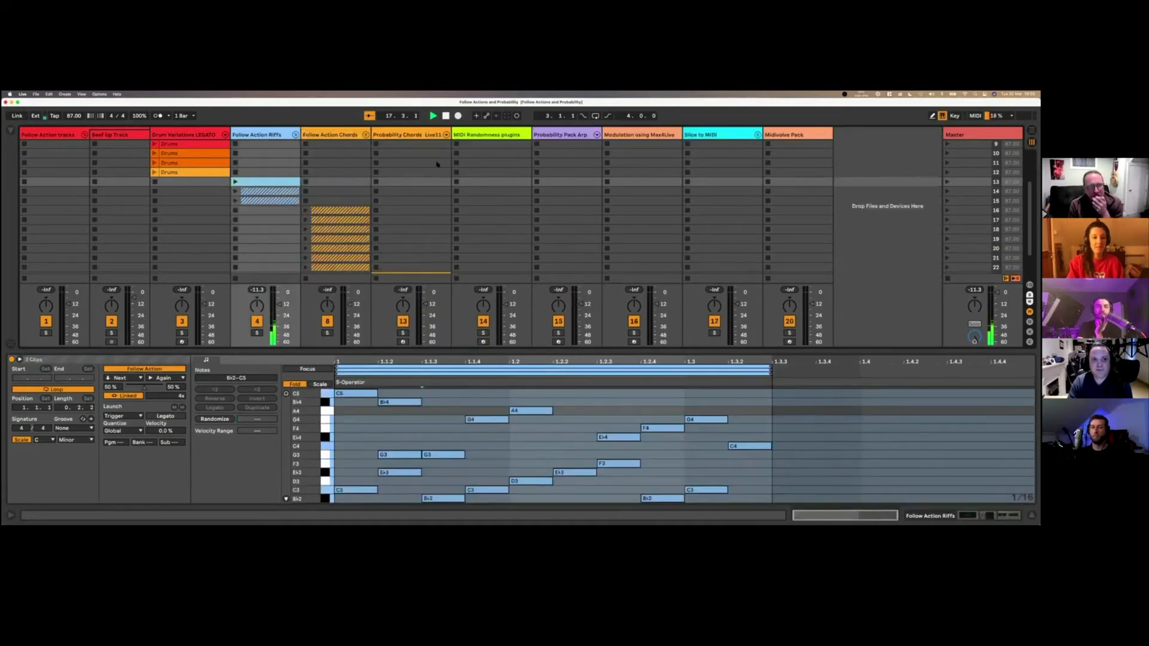
Step: Unfold the Follow Action Chords group and inspect the first three single-note clips of the 9 Operator track
left_click(366, 136)
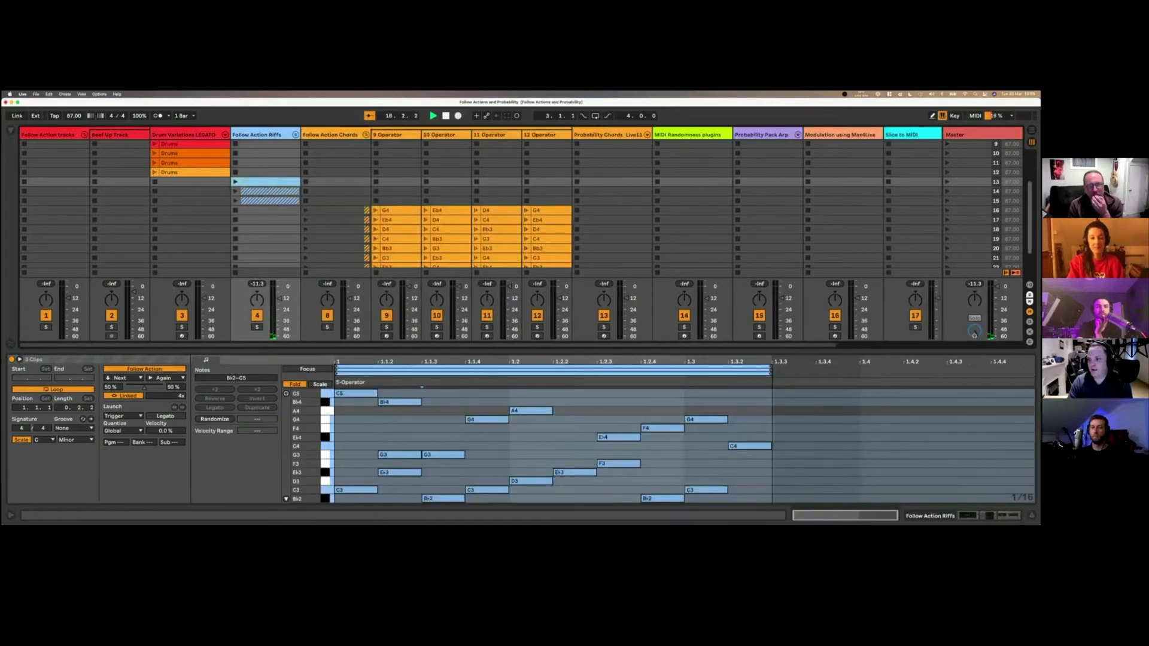
scroll(781, 198, "down", 4)
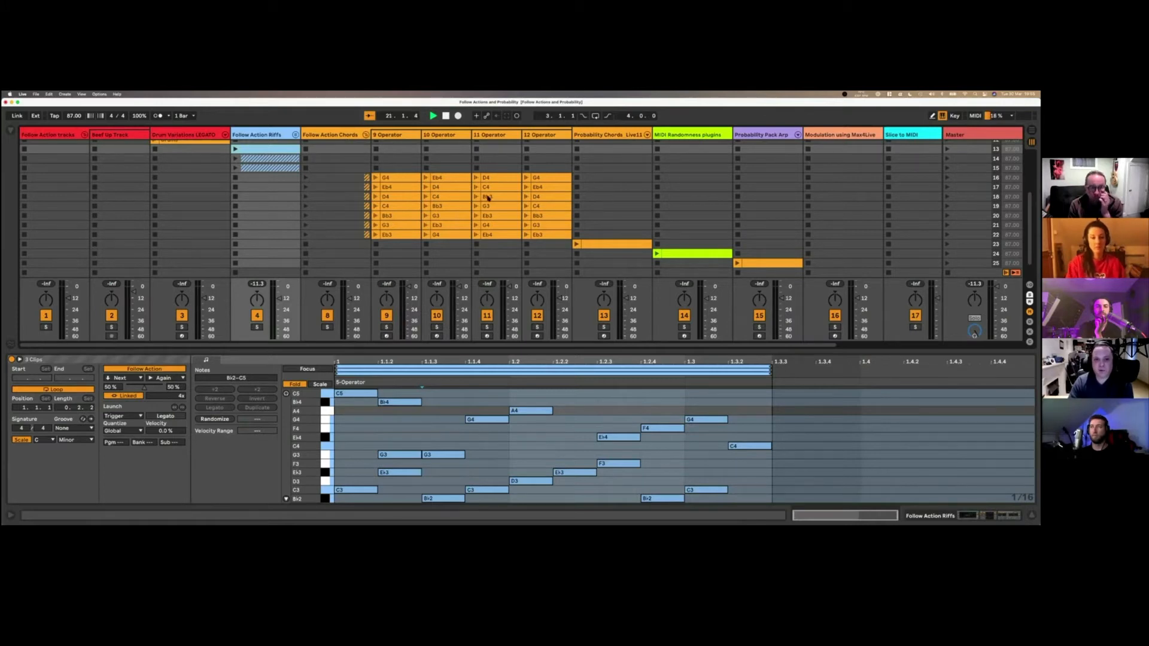
left_click(399, 180)
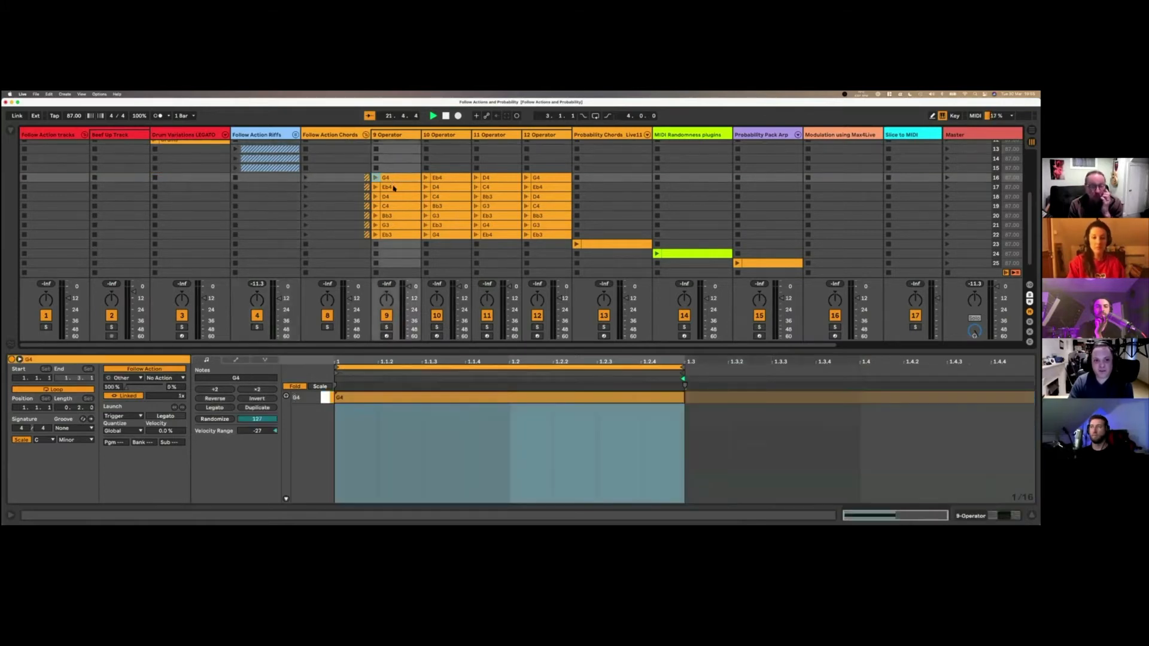
left_click(394, 188)
left_click(392, 196)
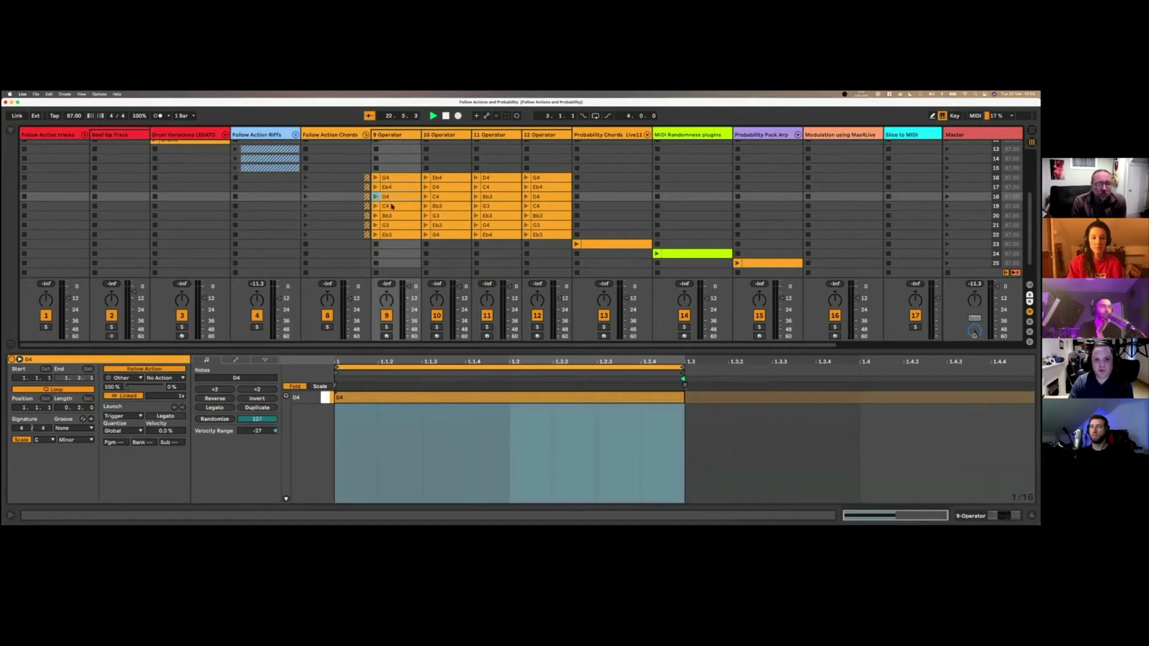
Step: Play the Follow Action Chords clips, then stop the group and fold it
left_click(376, 178)
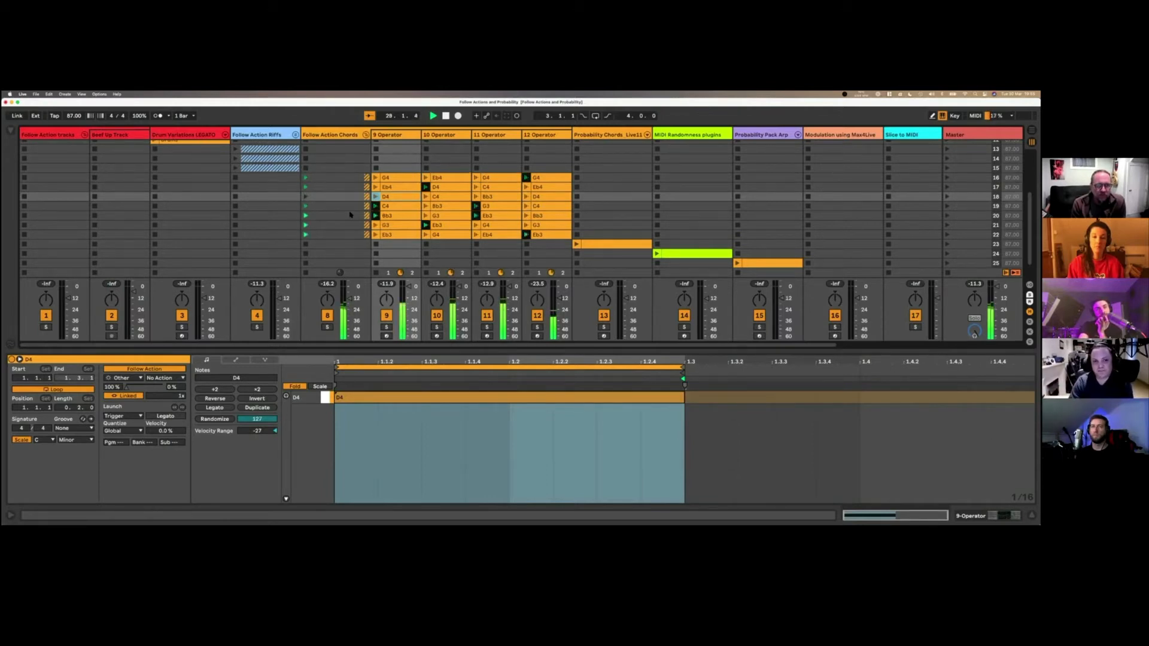
left_click(305, 245)
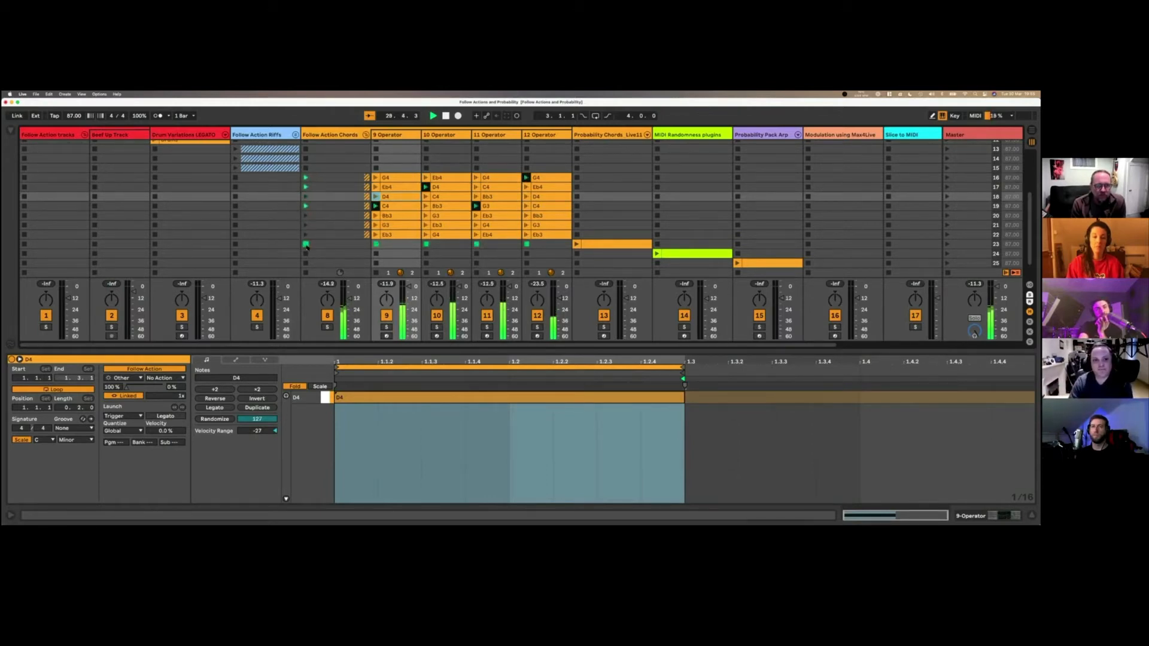
left_click(366, 136)
Step: Show the Velocity and Chance lanes of the Probability Chords_Live11 clip and select its notes from D3 to G4
left_click(426, 245)
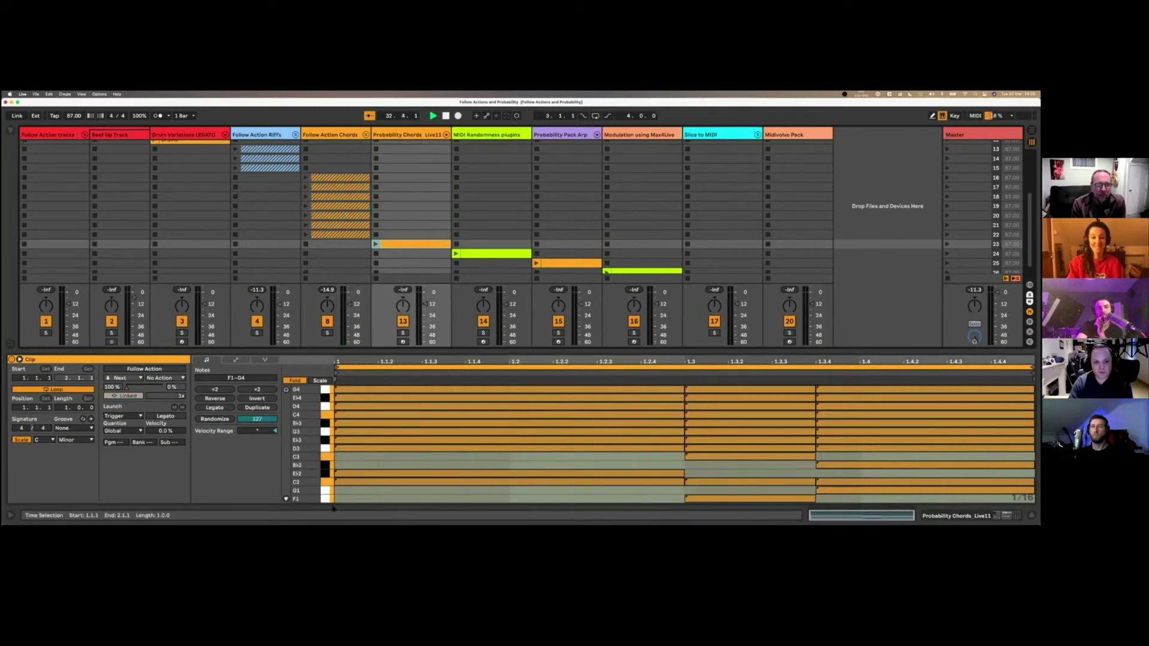
left_click(286, 499)
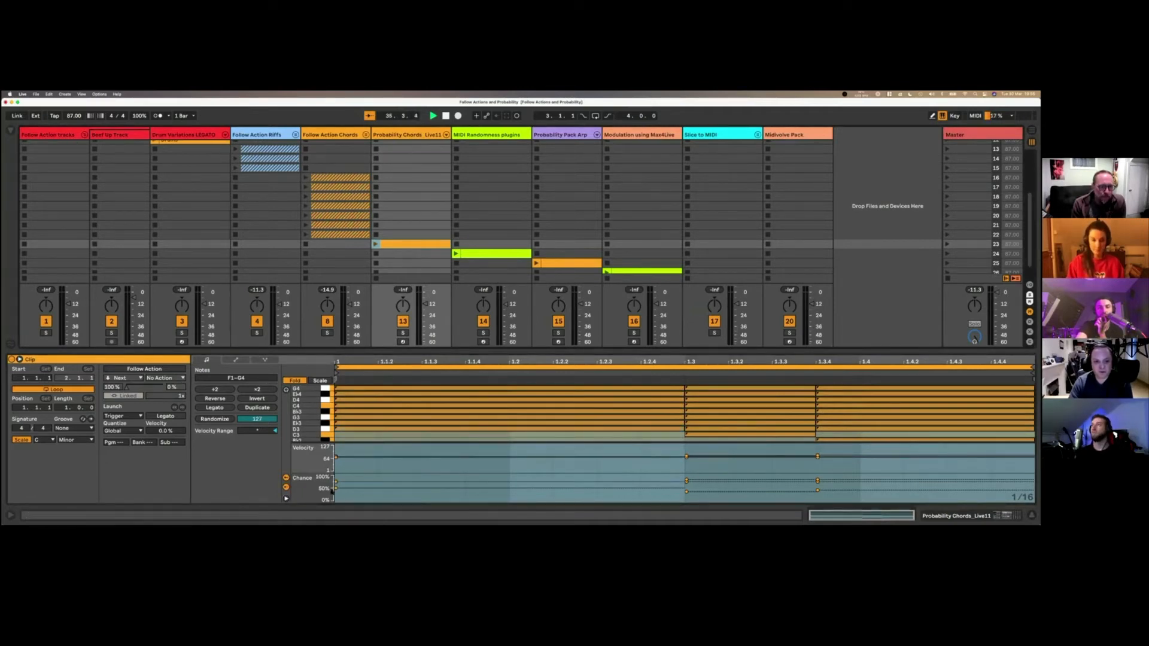
left_click(324, 429)
left_click(323, 387, "shift")
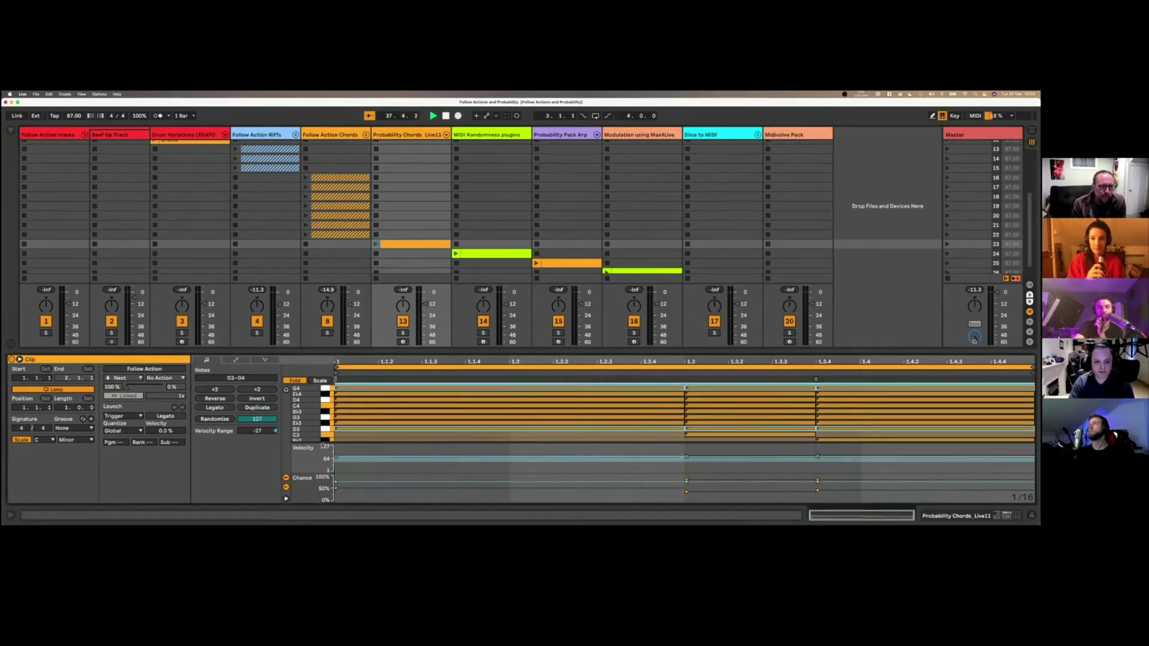
Step: Inspect the chance values of the first chord's Eb2 and C2 notes, then play the Probability Chords_Live11 clip
scroll(311, 413, "down", 3)
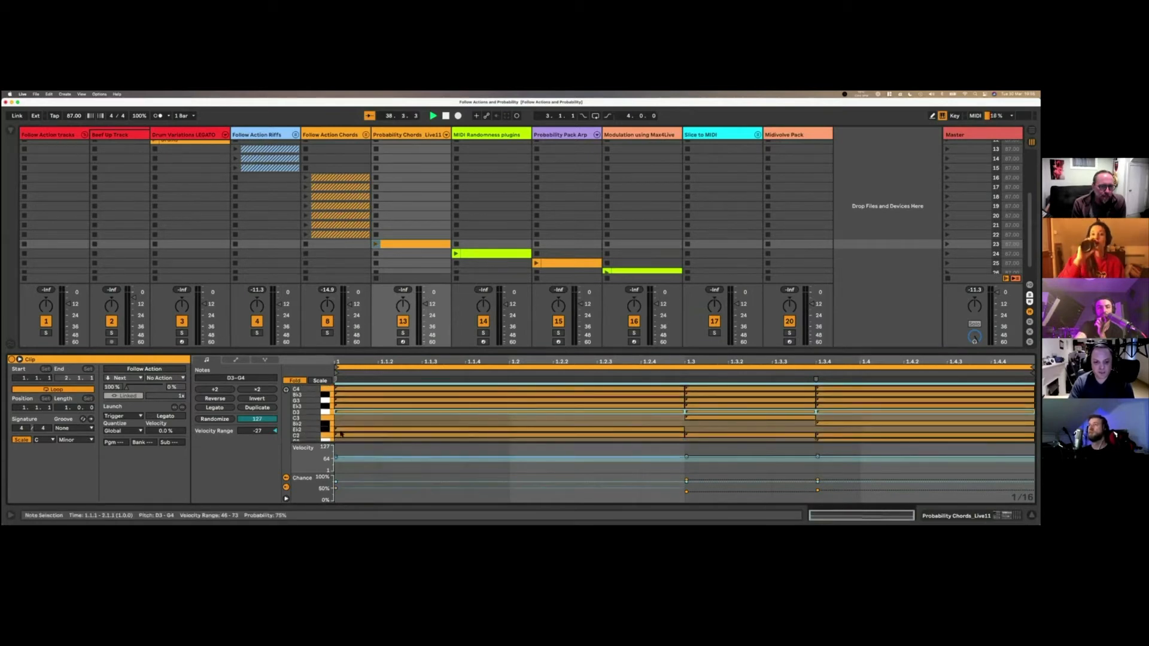
left_click(336, 487)
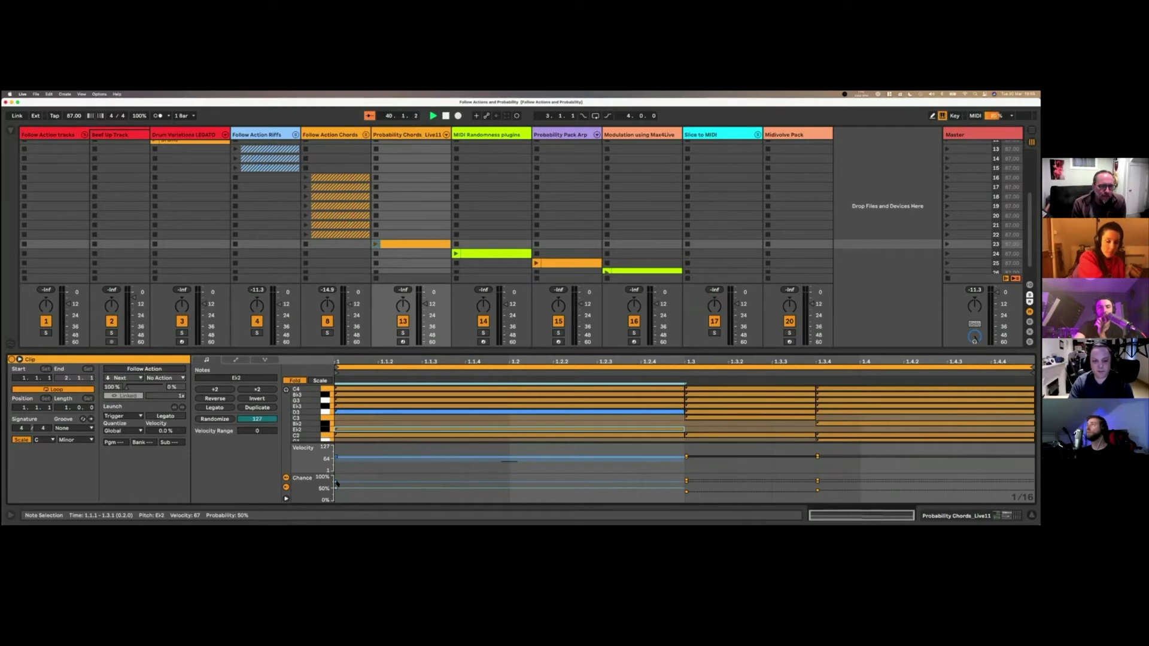
left_click(386, 437)
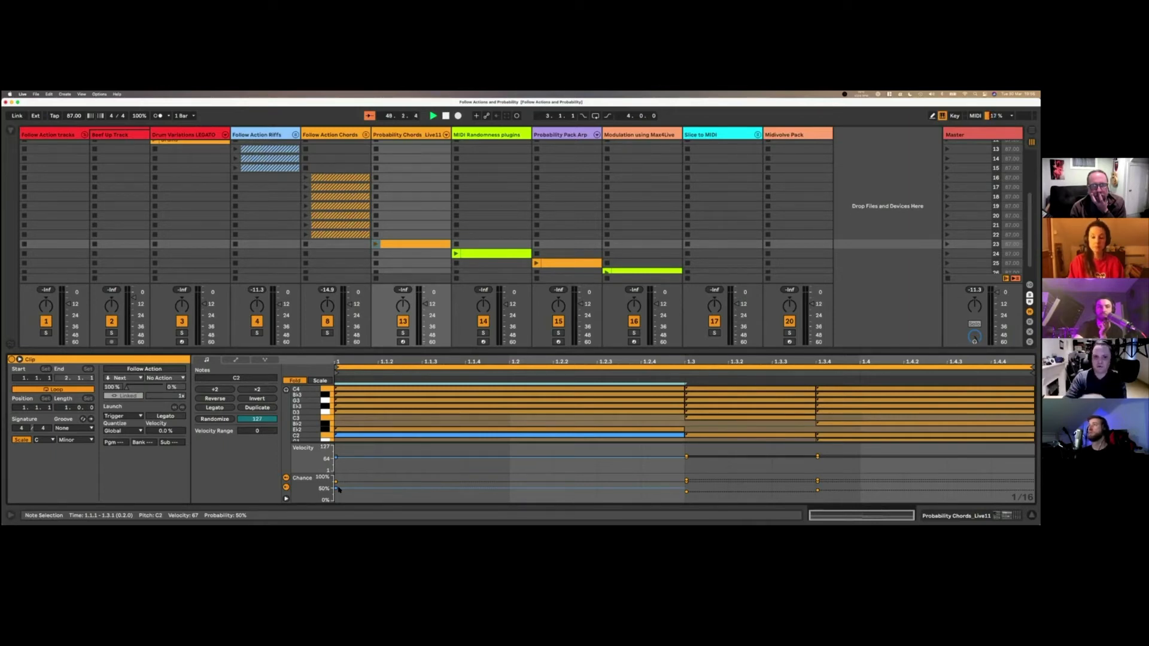
left_click(375, 244)
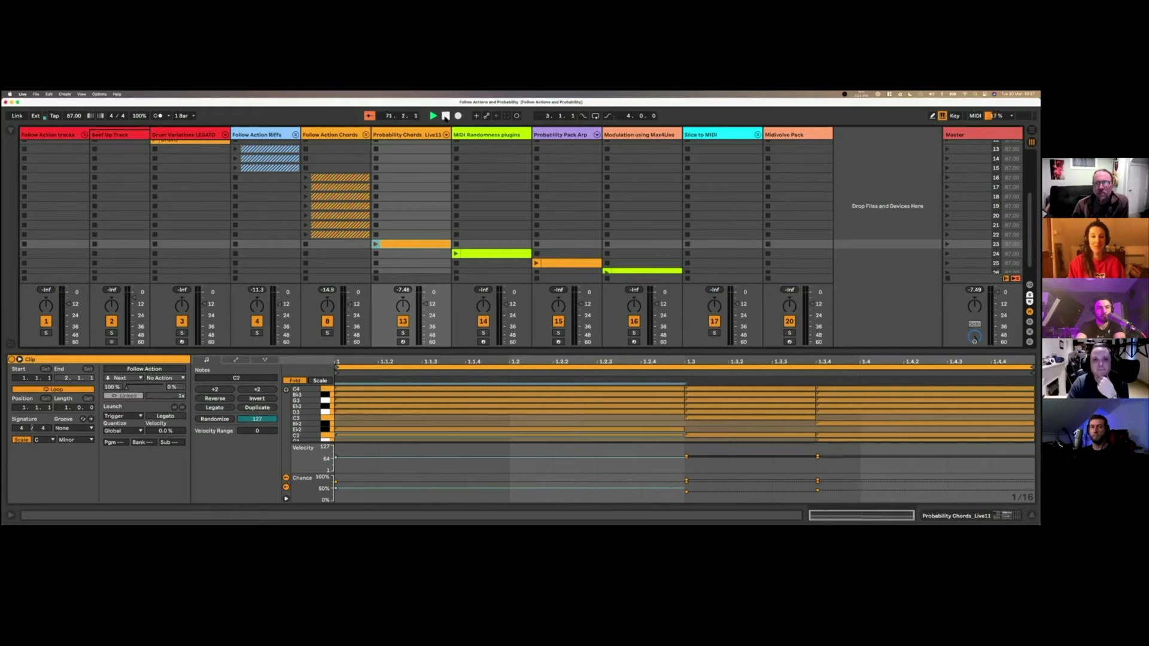
Step: Inspect the MIDI Randomness plugins clip and the track's device chain, including the Minor scale and Velocity devices
left_click(489, 137)
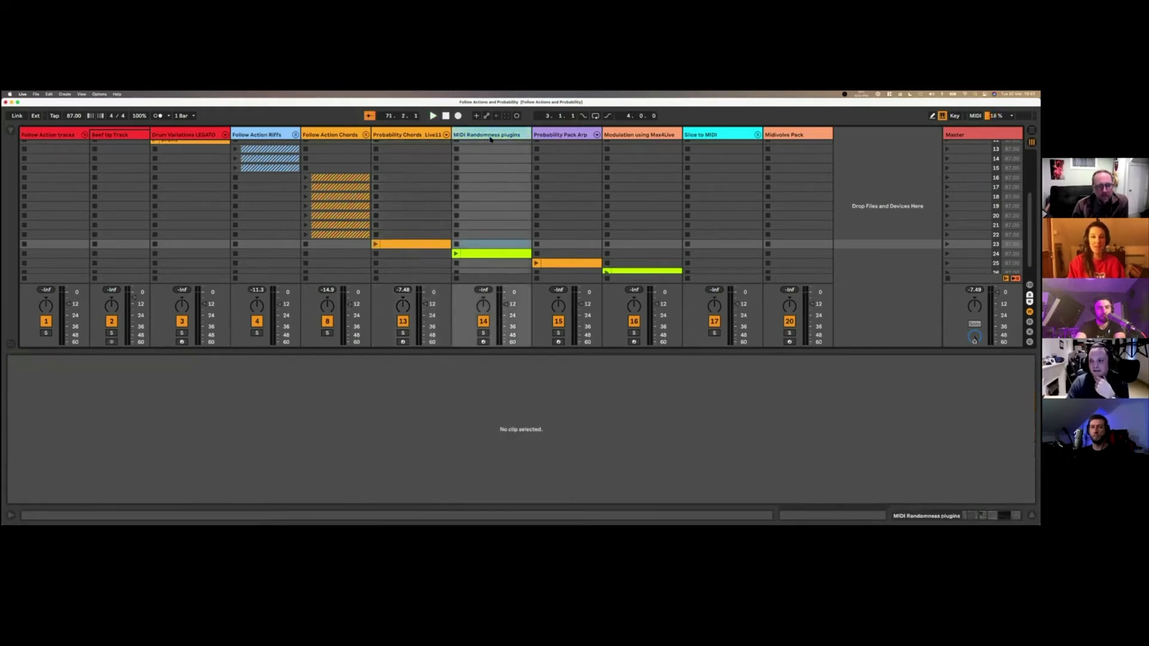
left_click(491, 254)
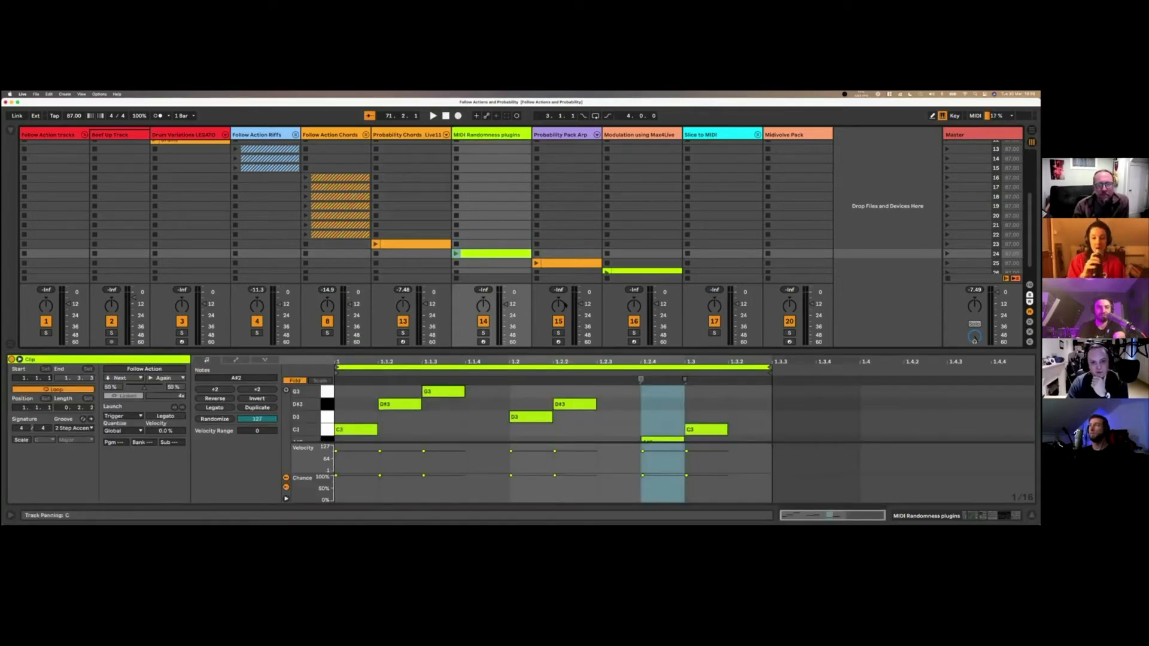
double_click(494, 134)
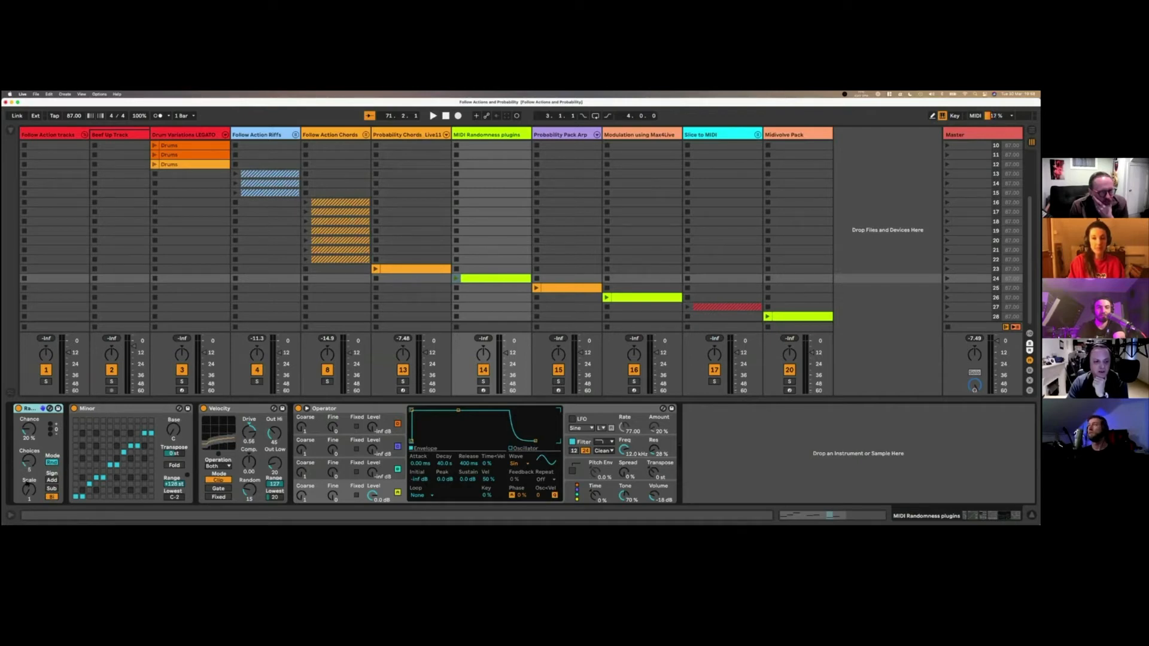
left_click(118, 413)
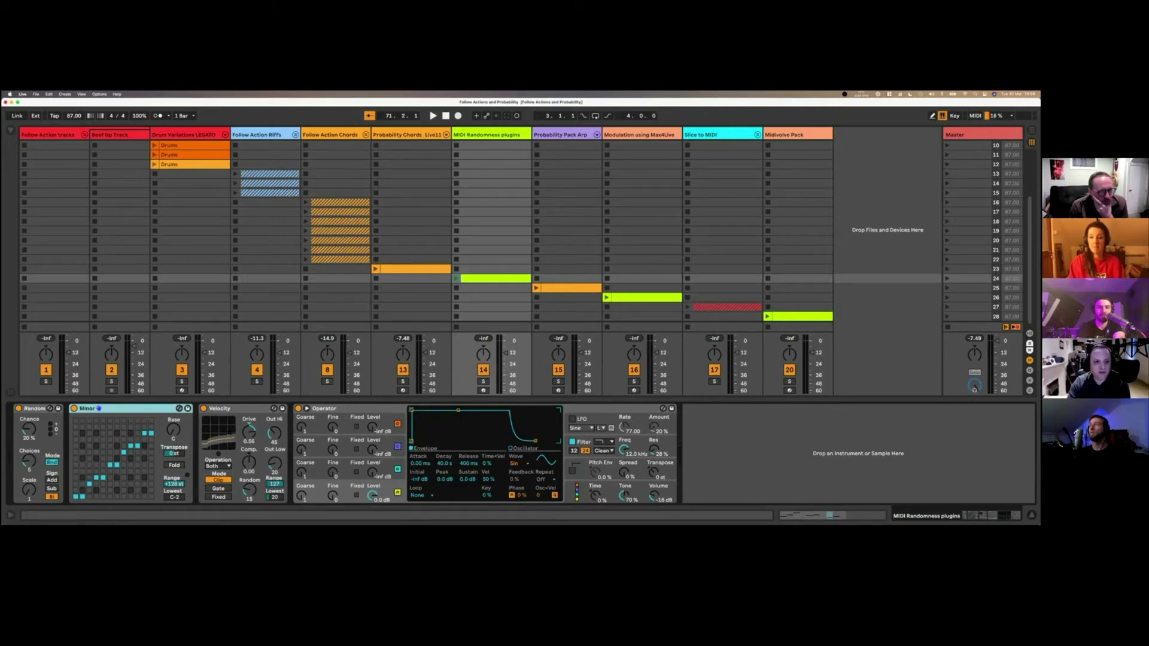
left_click(244, 410)
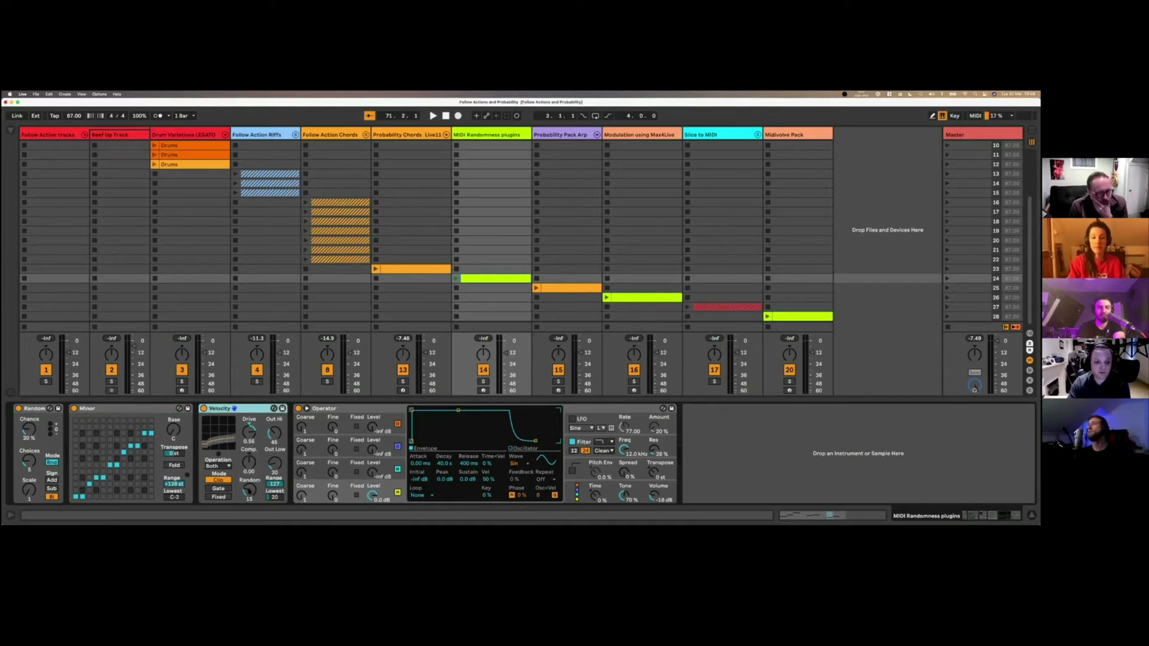
Step: Lower the Velocity device's Random to 8, raise Operator's Osc<Vel amount, and play the MIDI Randomness plugins clip
left_click_drag(249, 491, 249, 503)
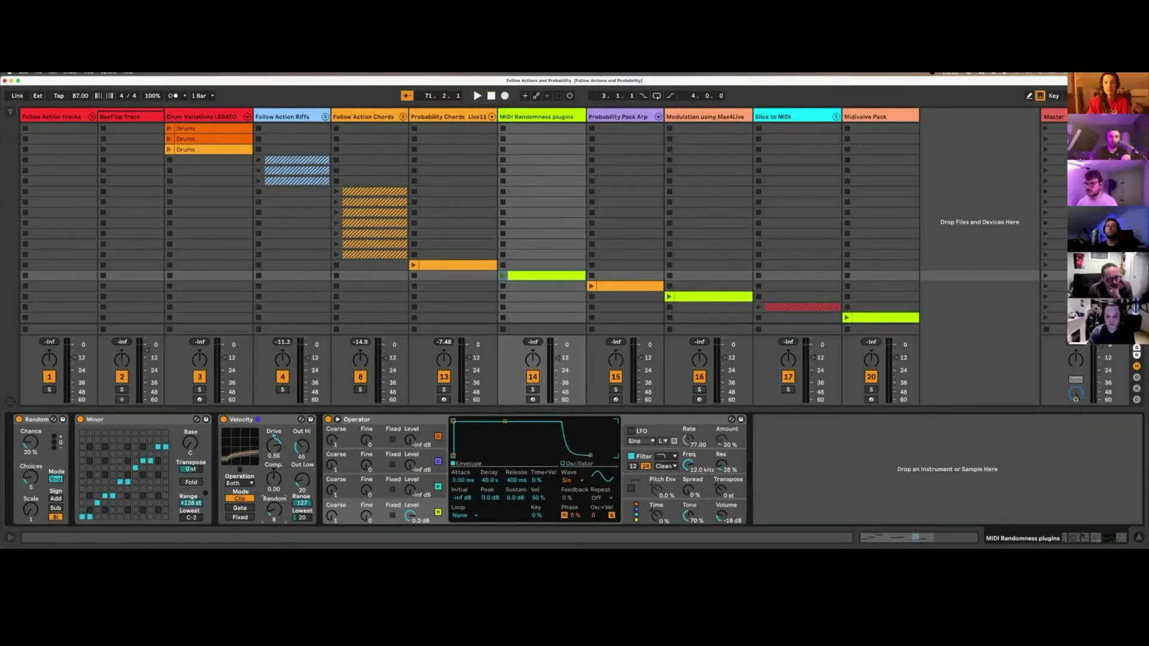
left_click_drag(595, 515, 595, 509)
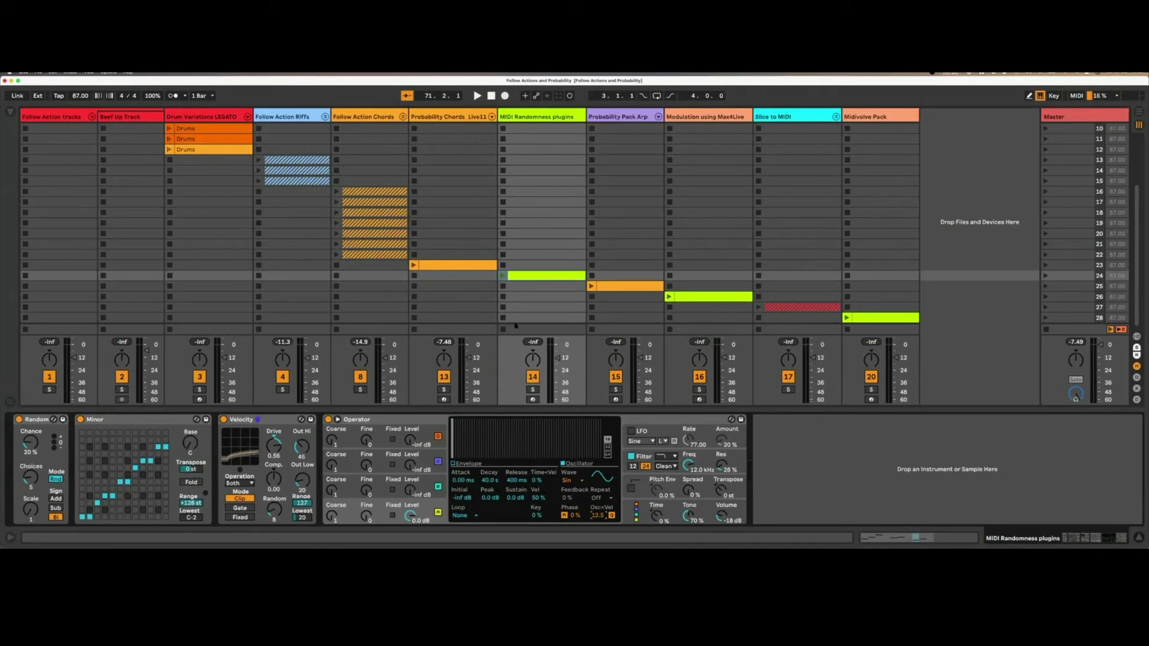
left_click(505, 275)
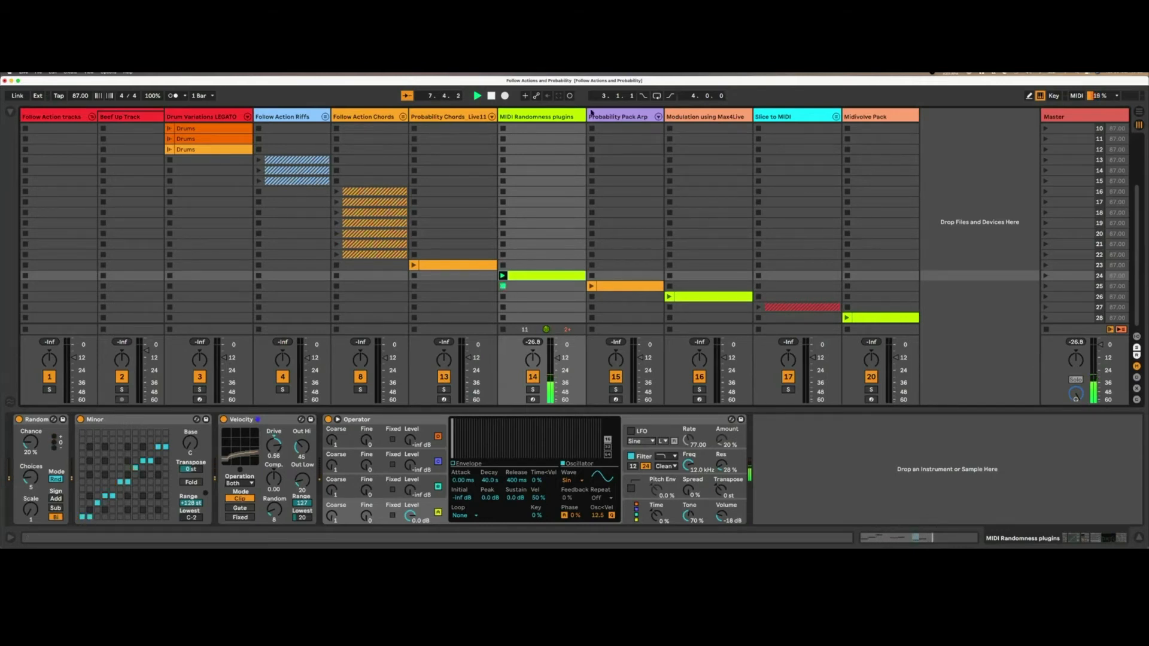
Step: Show the Probability Pack Arp track's device chain, inspect the Probability Arp-1 device, and play the track's clip
left_click(635, 119)
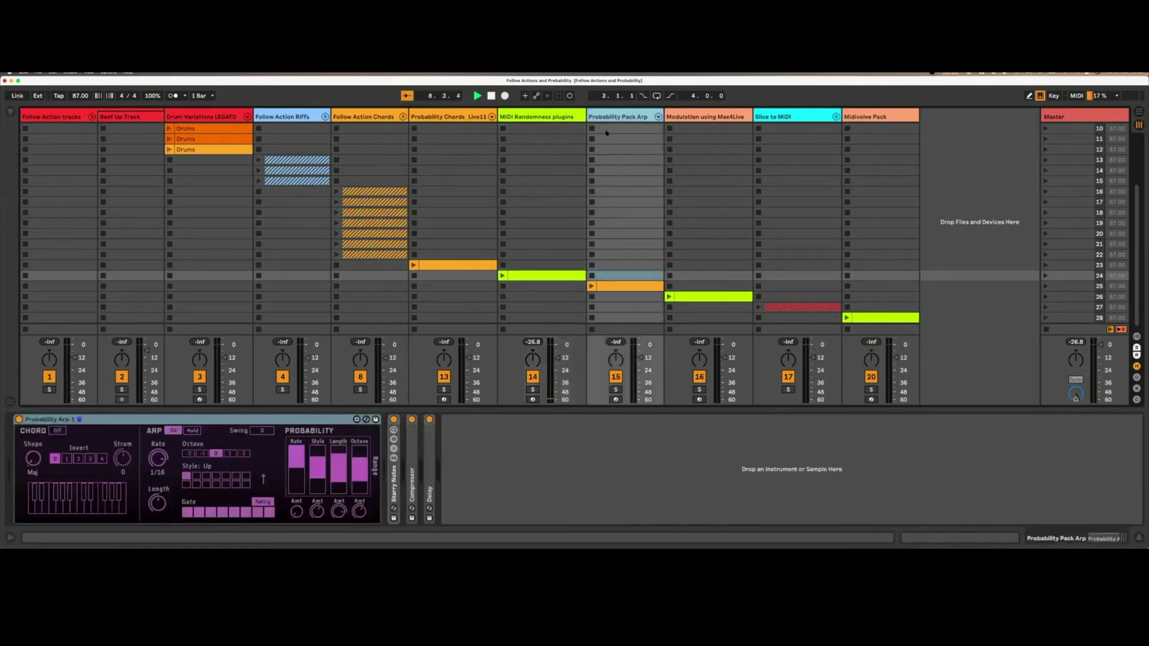
left_click(328, 421)
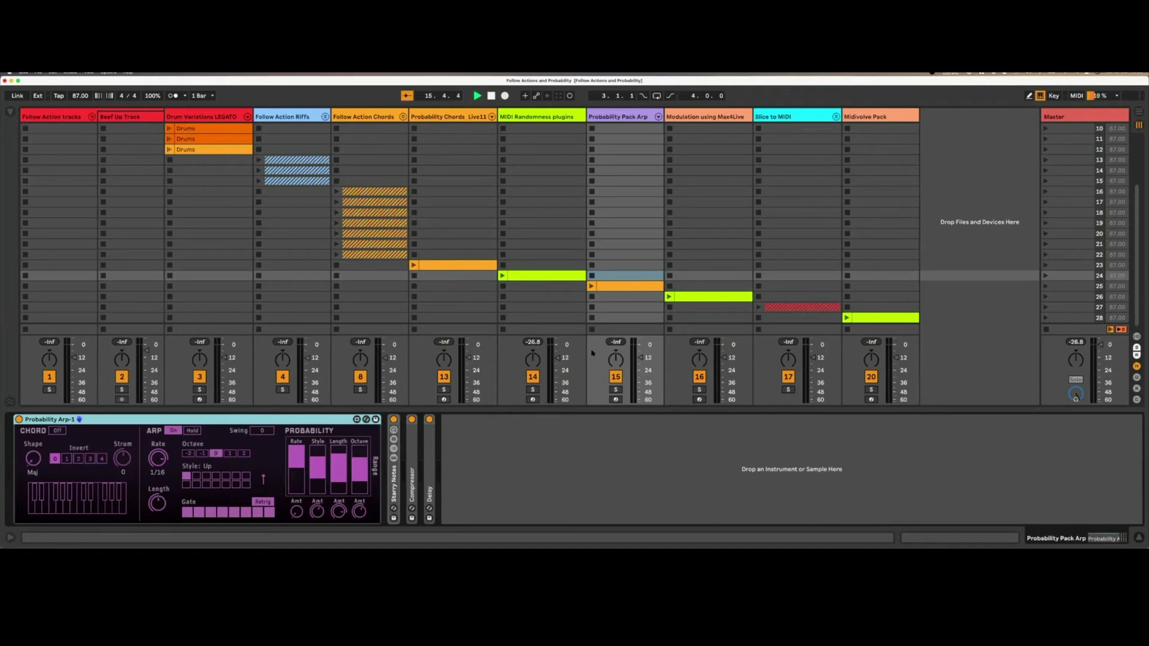
left_click(592, 286)
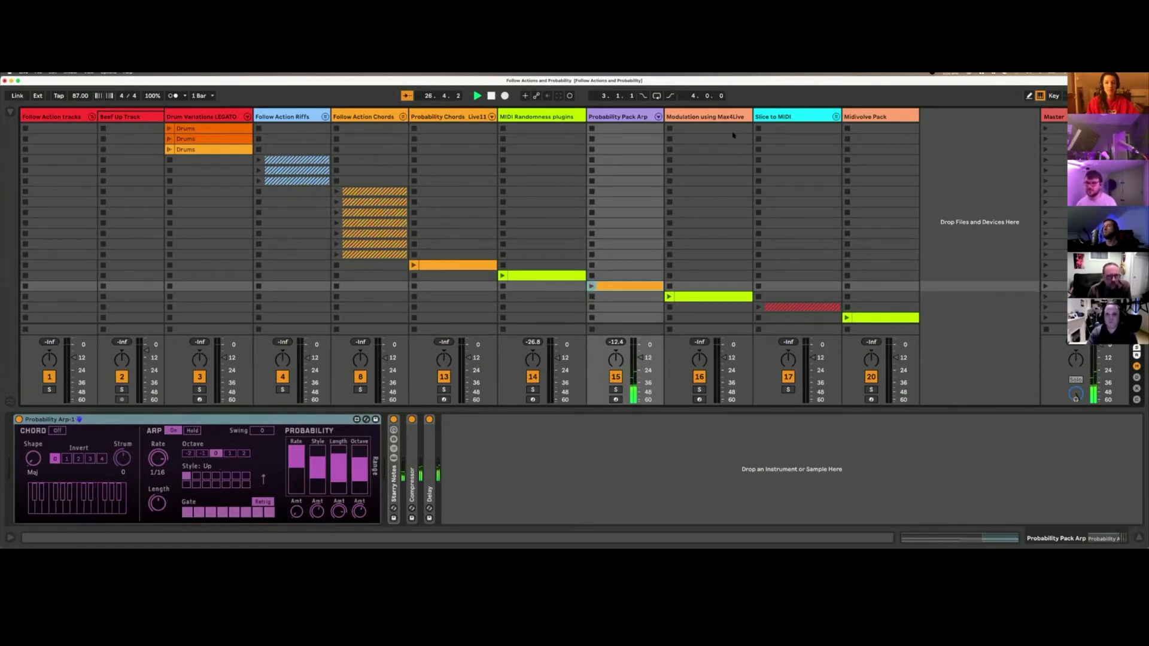
Step: Expand Envelope Follower, Shaper and LFO on the Modulation using Max4Live track, and inspect the LFO's waveform choices
left_click(720, 118)
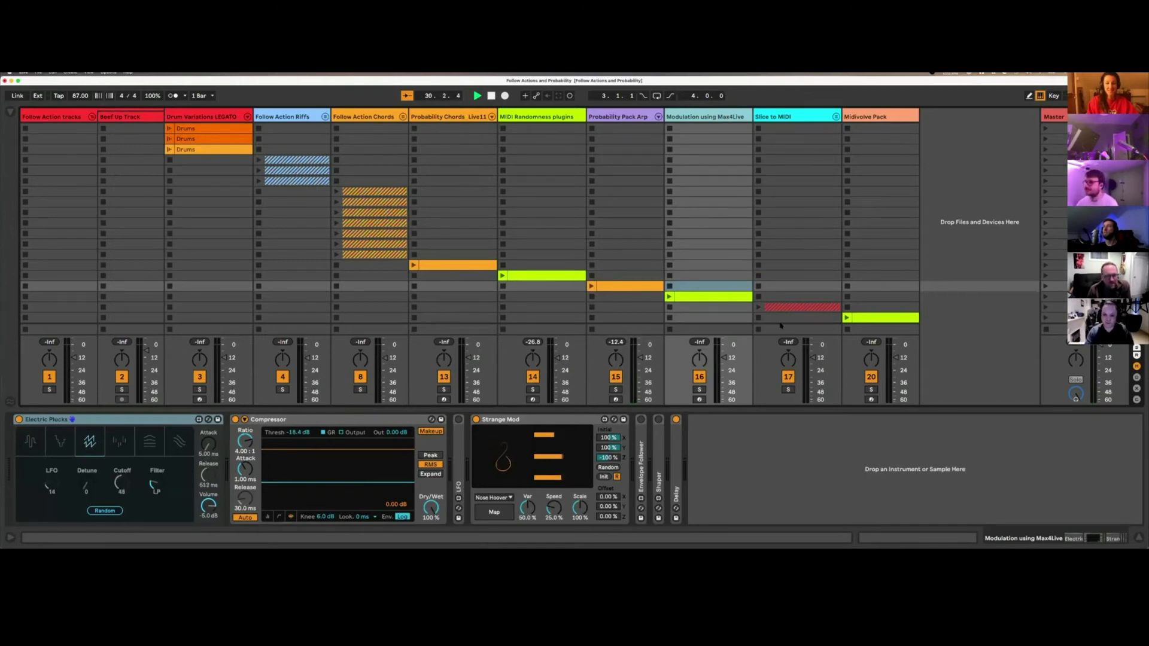
double_click(642, 466)
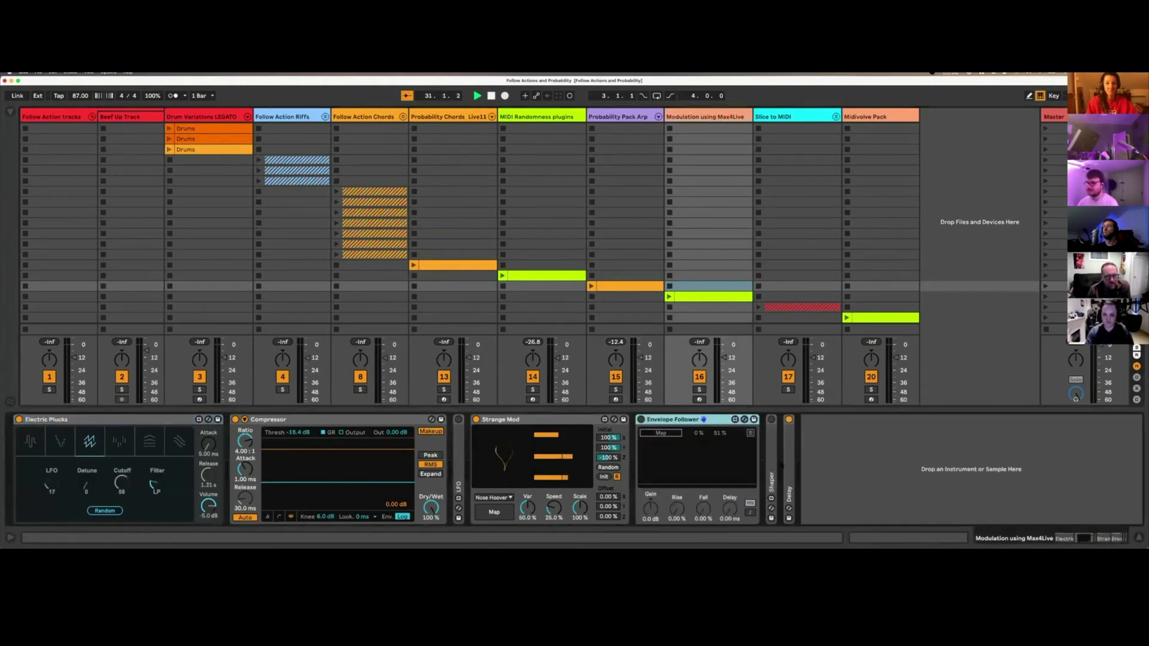
double_click(773, 457)
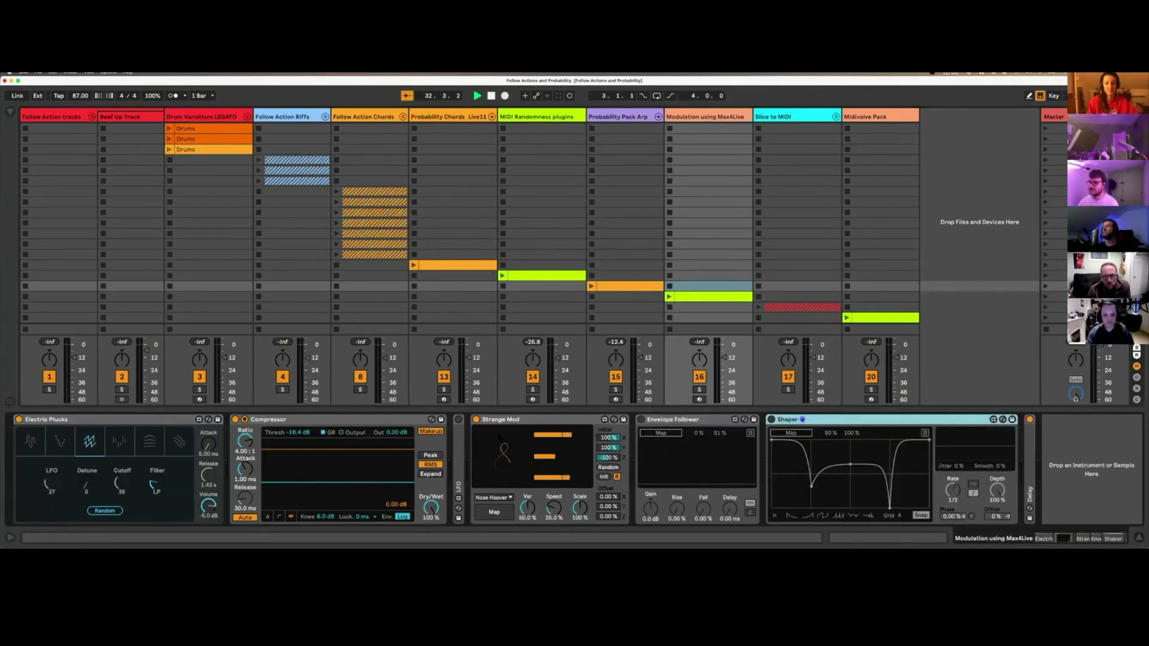
double_click(458, 467)
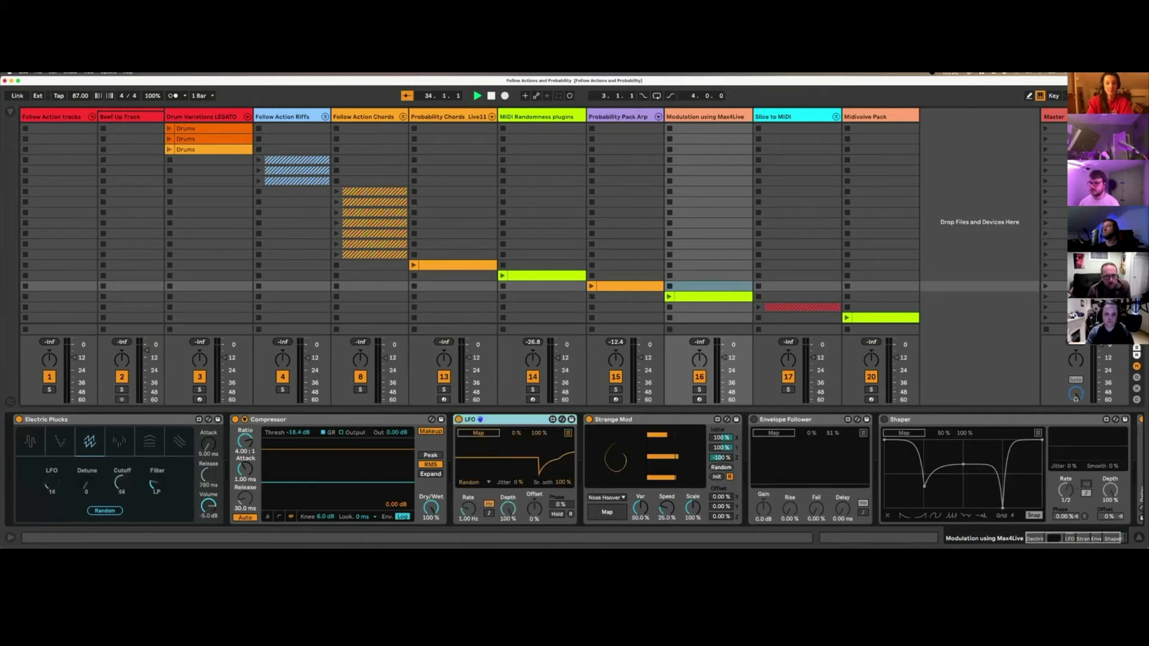
left_click(487, 482)
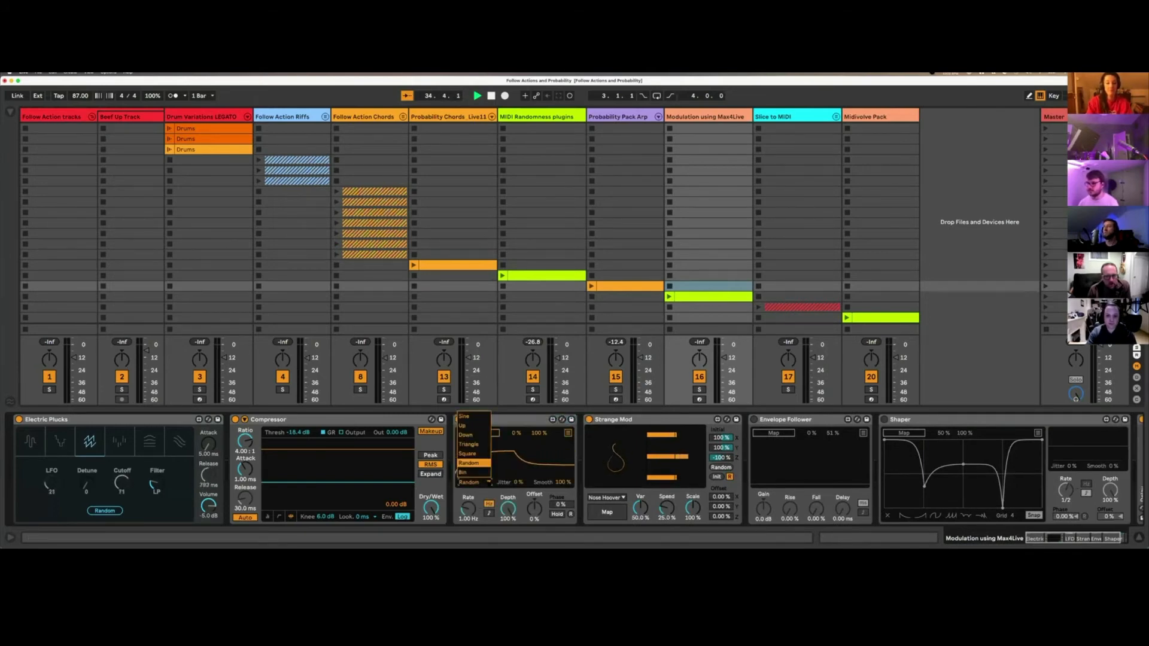
left_click(456, 491)
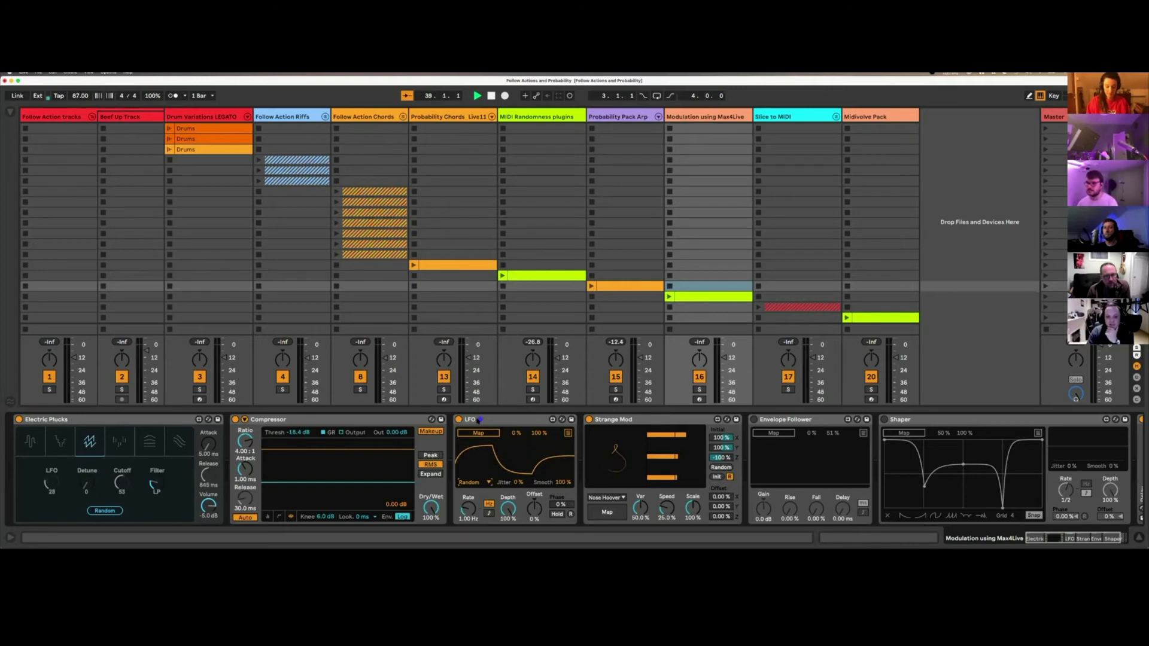
Step: Collapse the LFO, select Strange Mod, and play the Modulation using Max4Live clip
double_click(466, 419)
left_click(516, 420)
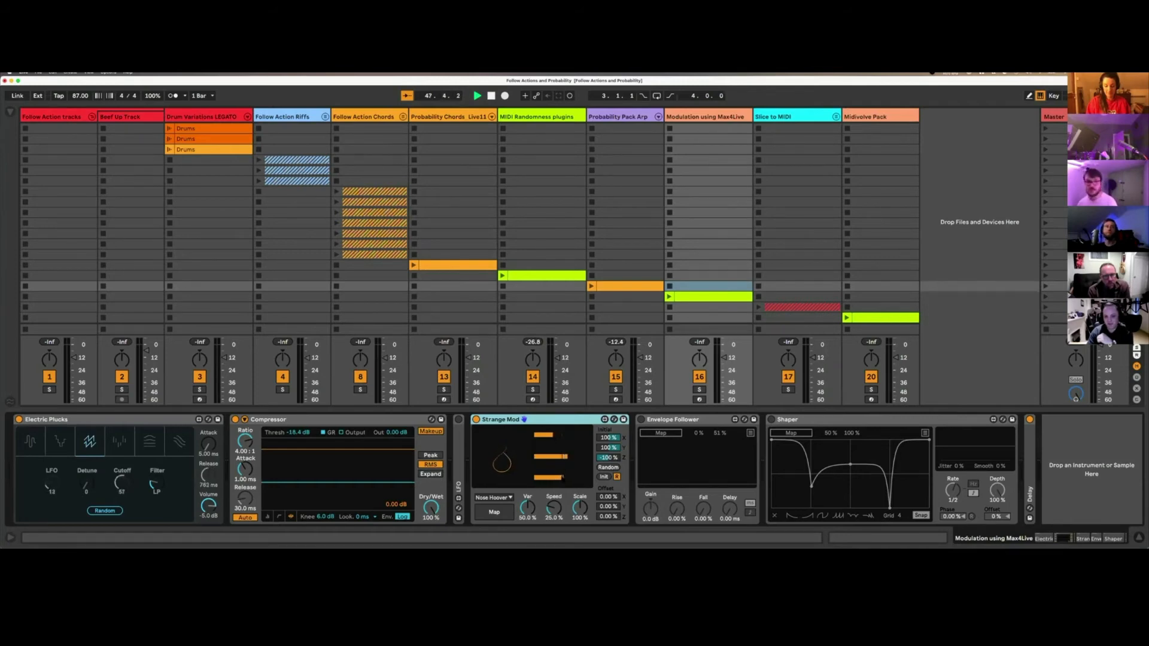
left_click(670, 297)
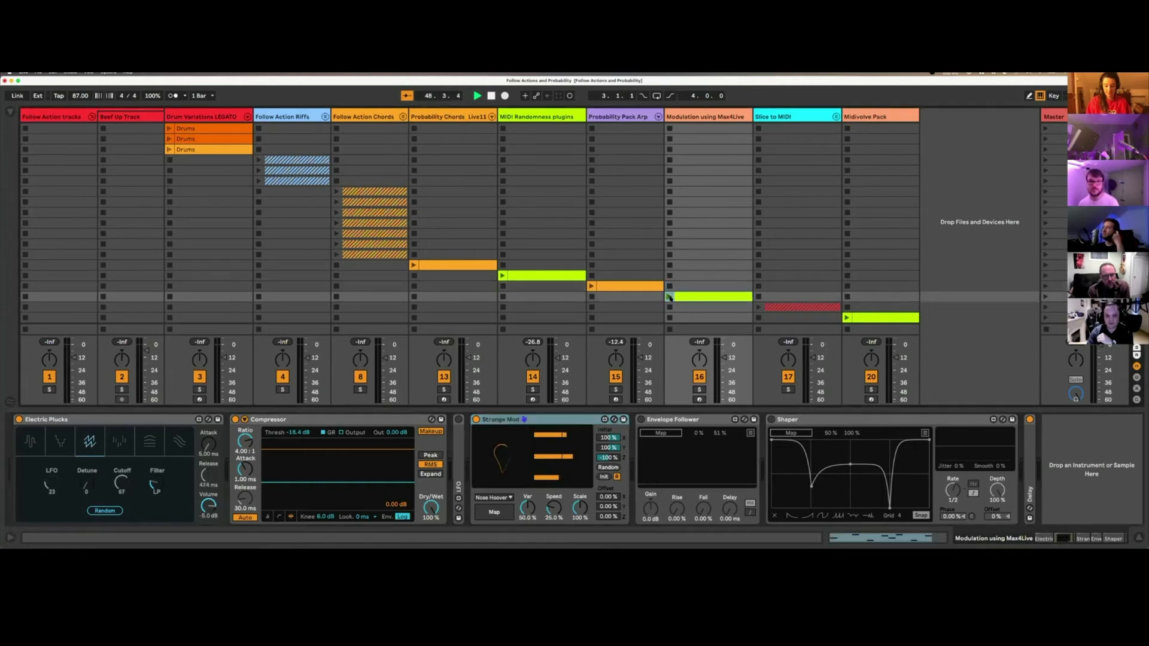
Step: Inspect Strange Mod's X, Y and Z position mappings and the X Position multi-map list, then return to the animated display
left_click(494, 512)
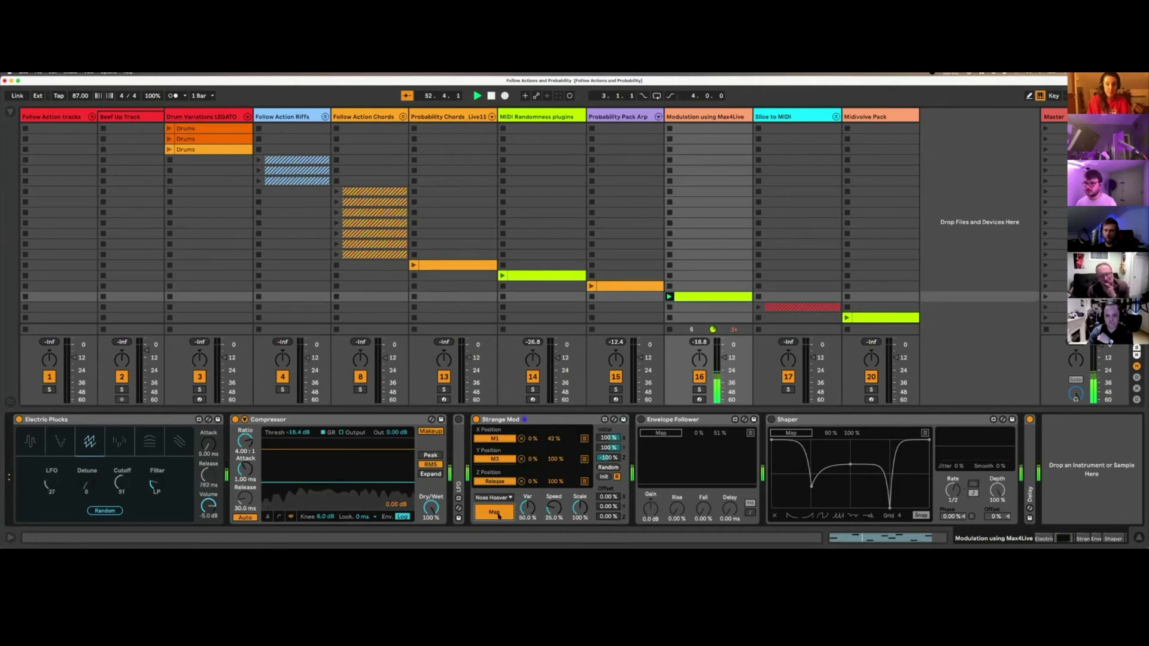
left_click(584, 440)
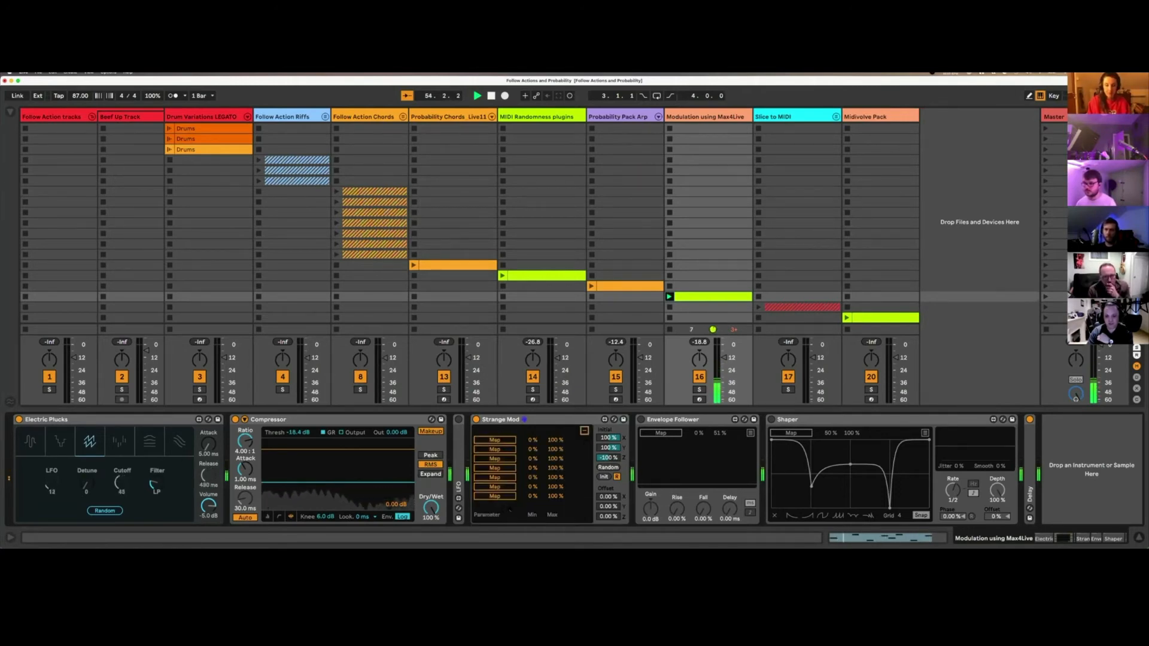
left_click(584, 431)
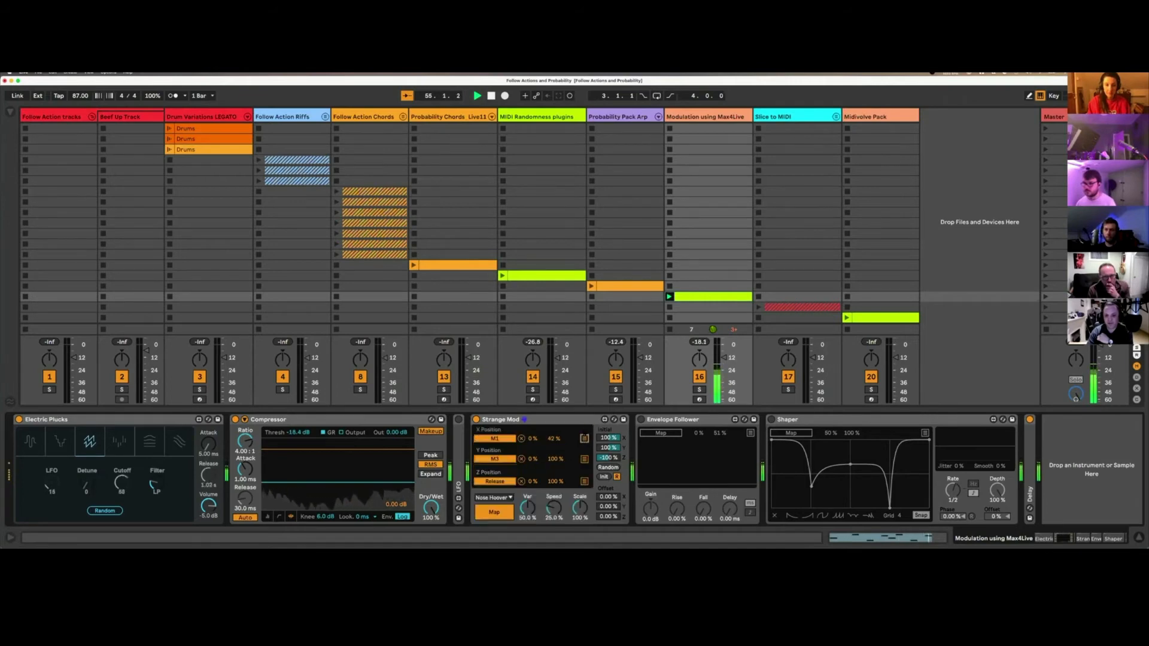
left_click(493, 515)
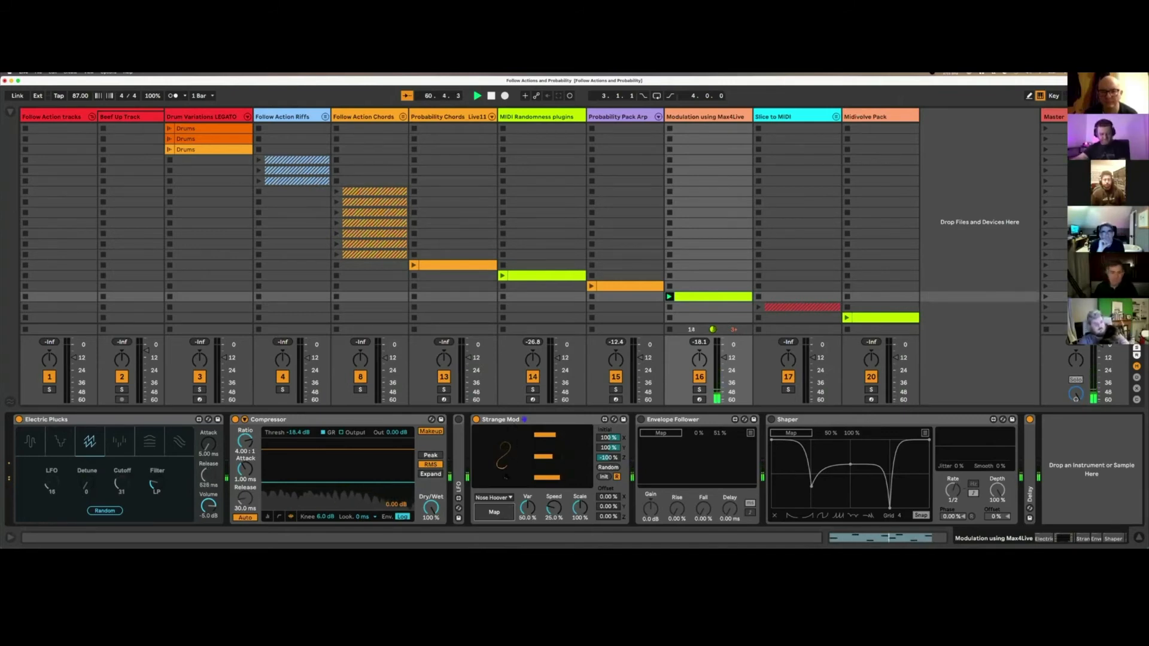
Step: Activate the Envelope Follower to preview its response to the playing clip, toggle its parameter mapping, and deactivate it again
left_click(640, 420)
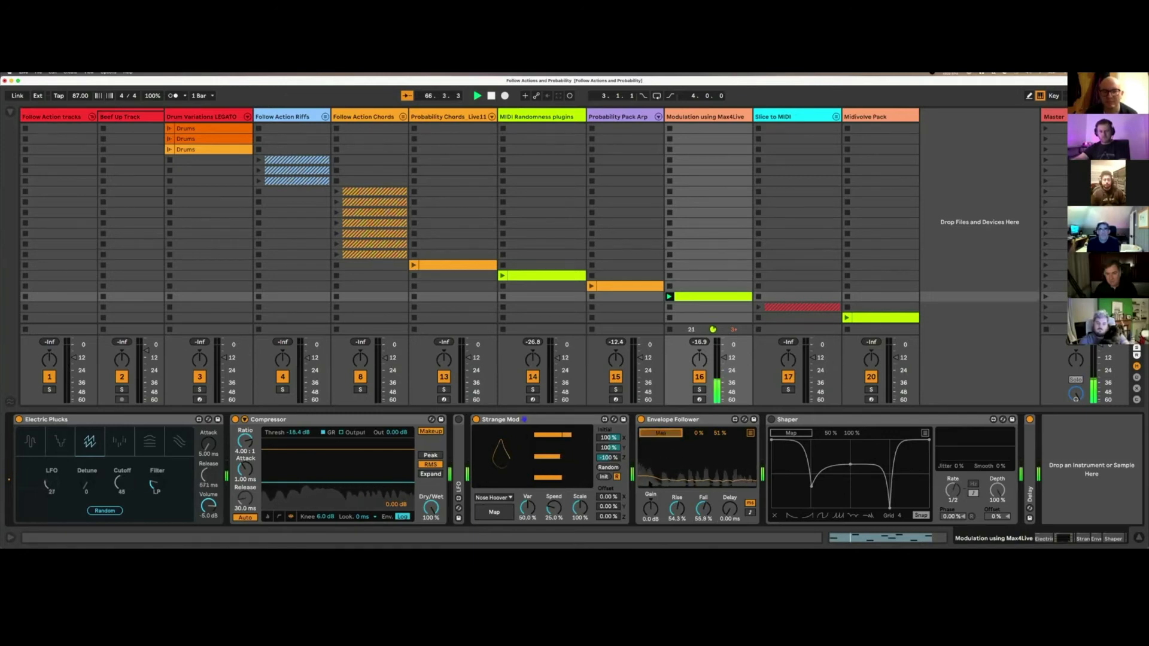
left_click(646, 431)
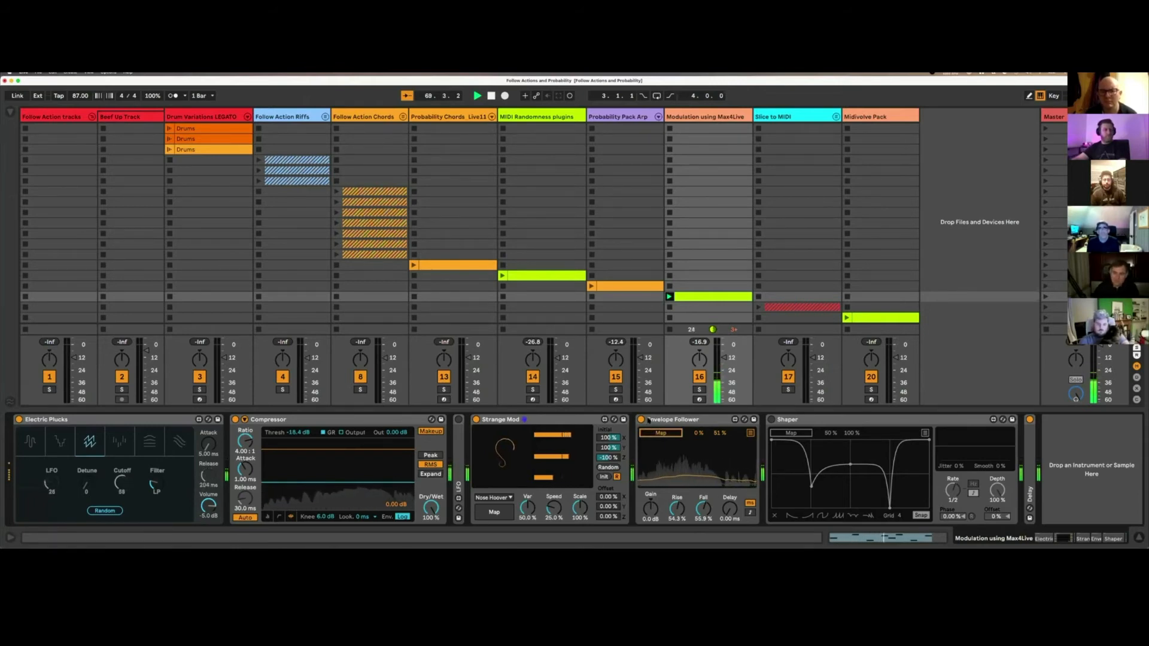
left_click(642, 420)
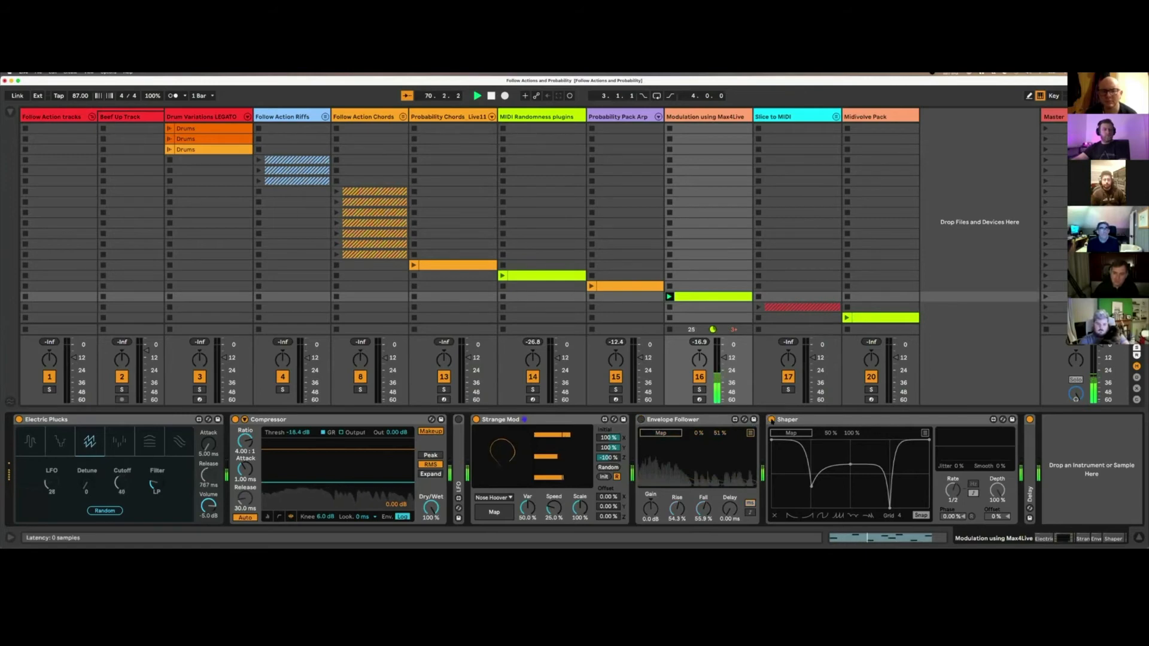
Step: Activate the Shaper and map it to Electric Plucks' Volume, then deactivate the Shaper while keeping the mapping
left_click(771, 420)
left_click(793, 433)
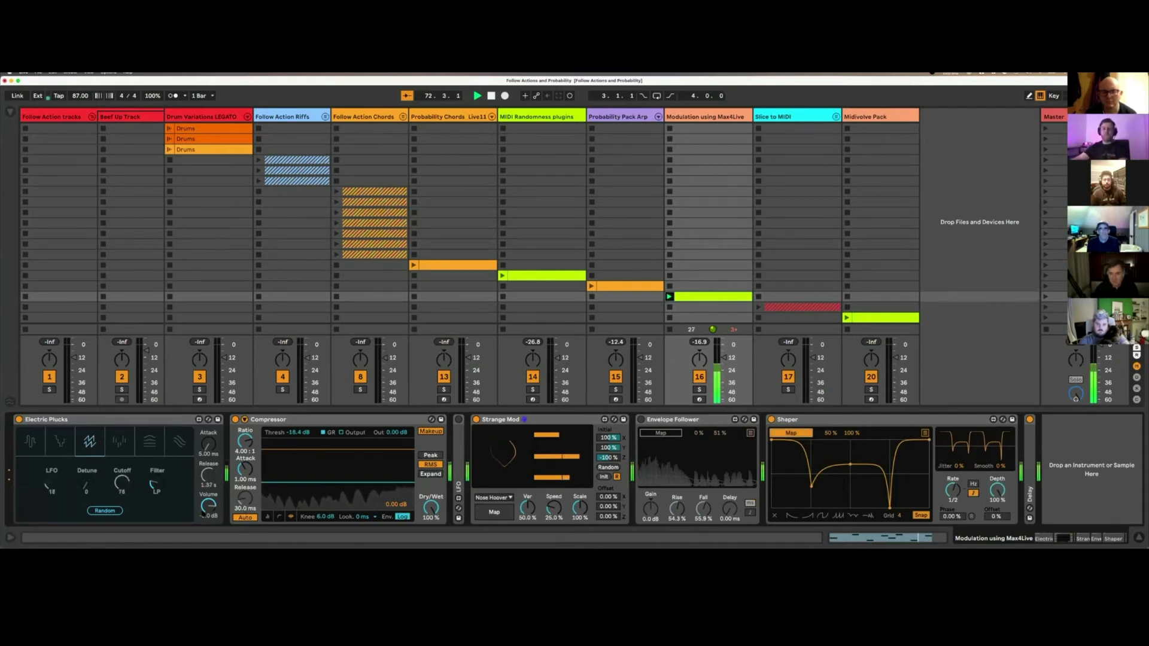
left_click(208, 505)
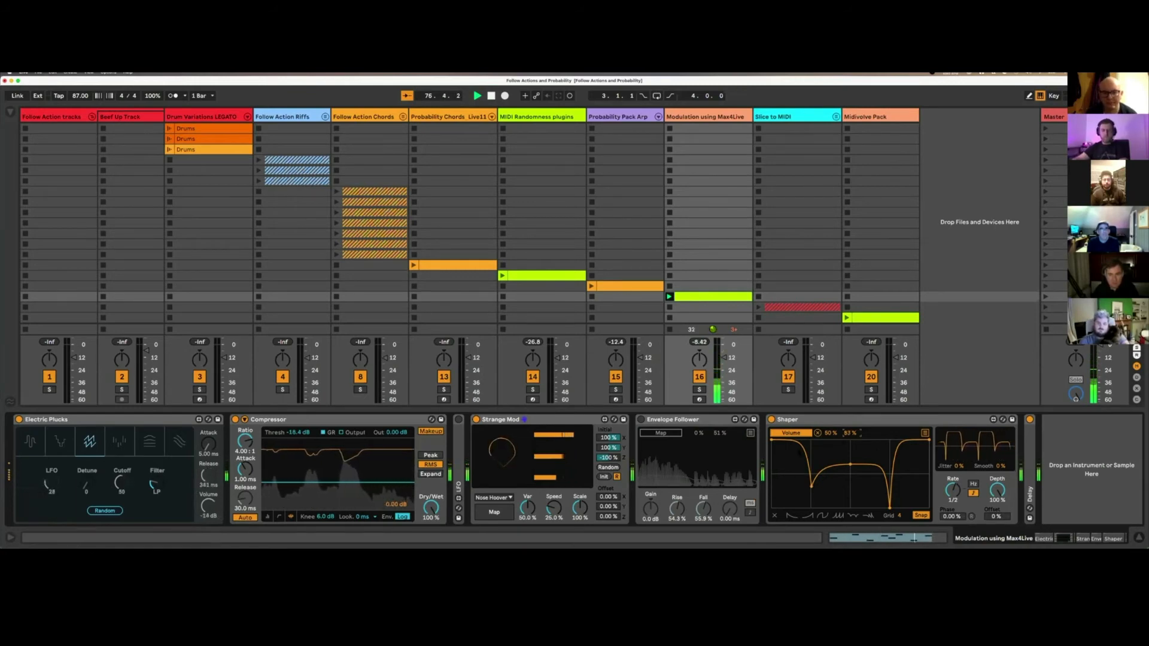
left_click(771, 420)
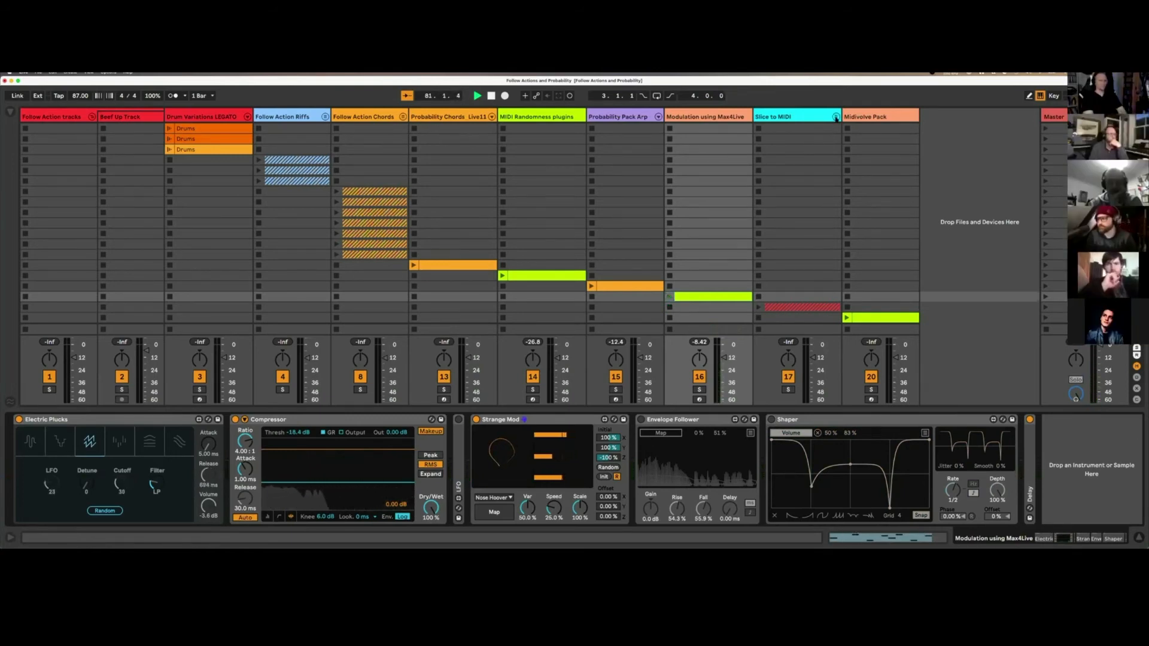
Step: Unfold the Slice to MIDI group and open the Drum clip of the Sliced drum clip w/ random track for note viewing
left_click(836, 117)
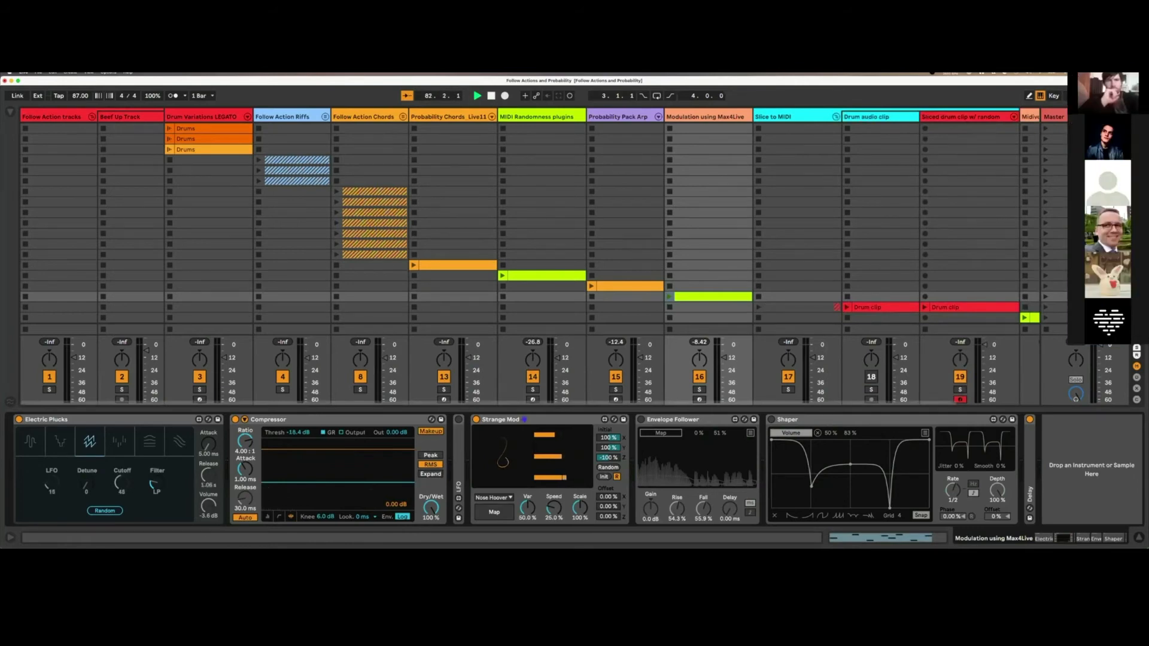
left_click(905, 308)
left_click(945, 307)
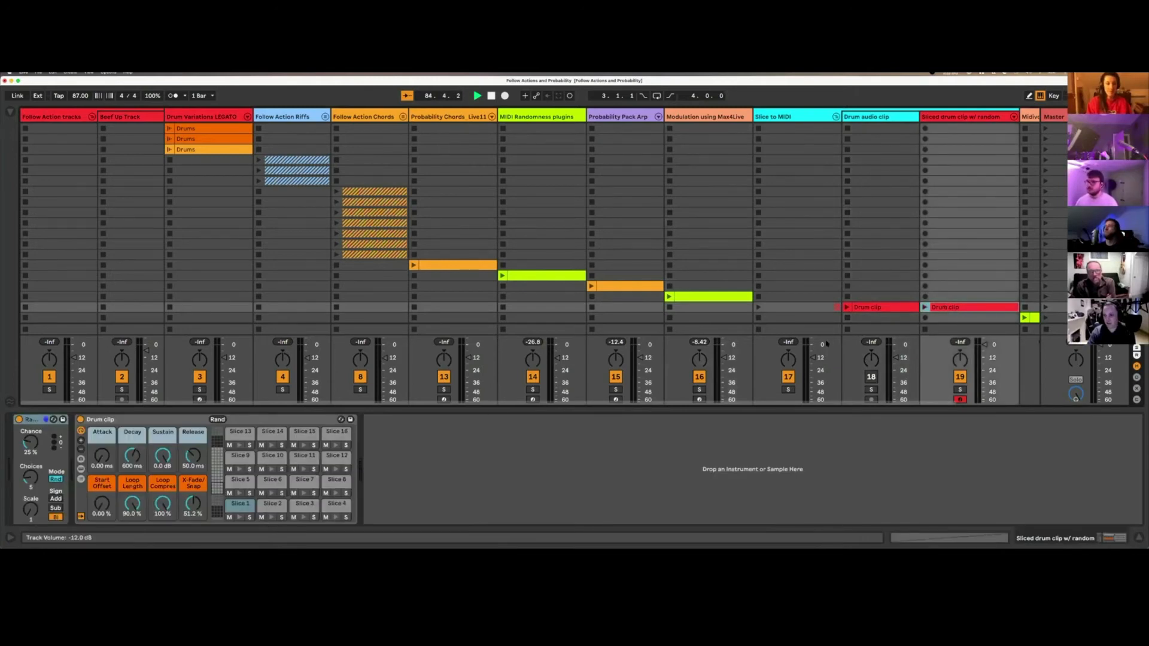
double_click(950, 308)
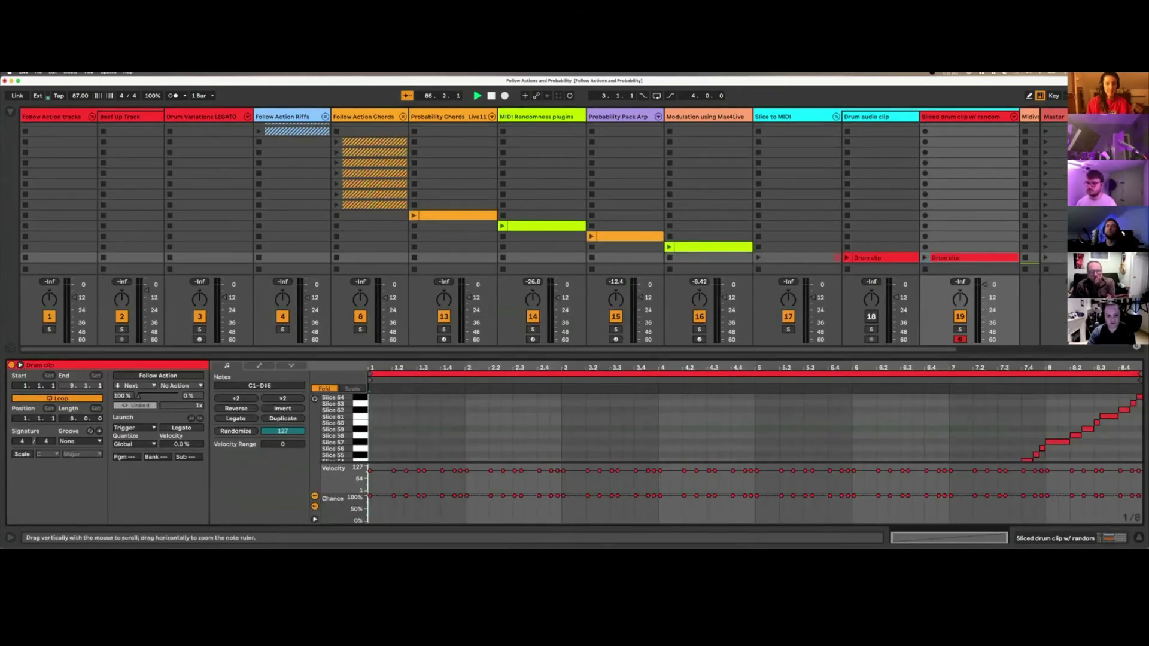
Step: Turn off Fold in the sliced Drum clip and look through its ascending slice notes from Slice 64 down to Slice 45
mouse_move(331, 404)
left_mouse_down()
mouse_move(337, 389)
mouse_move(332, 404)
left_mouse_up()
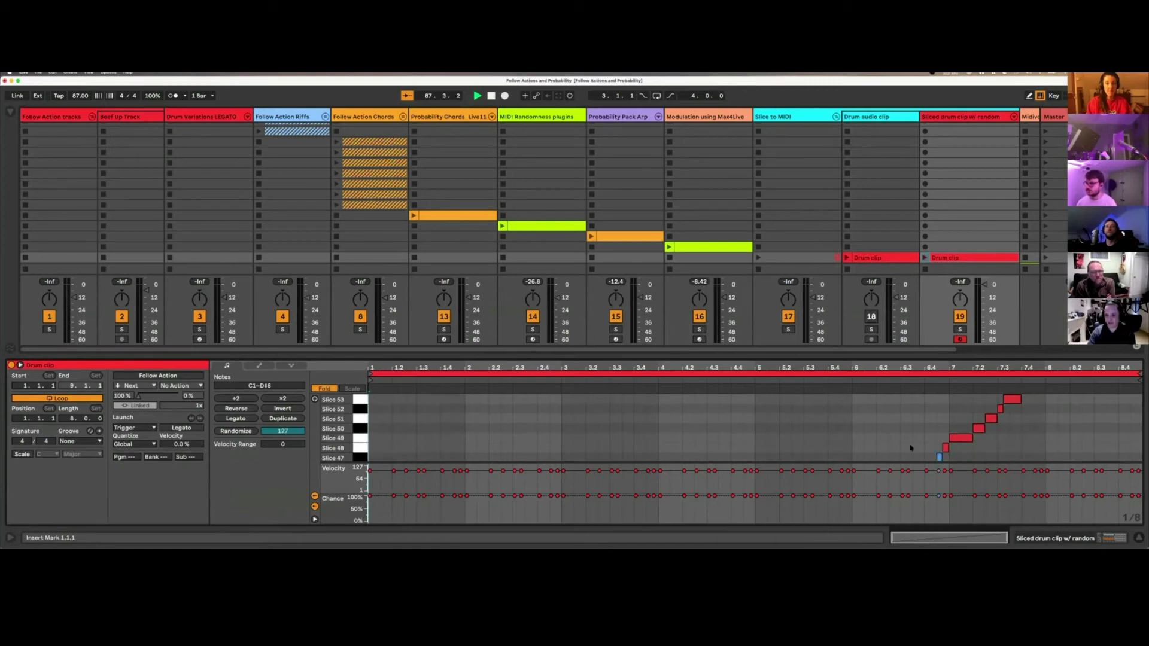
left_click(323, 388)
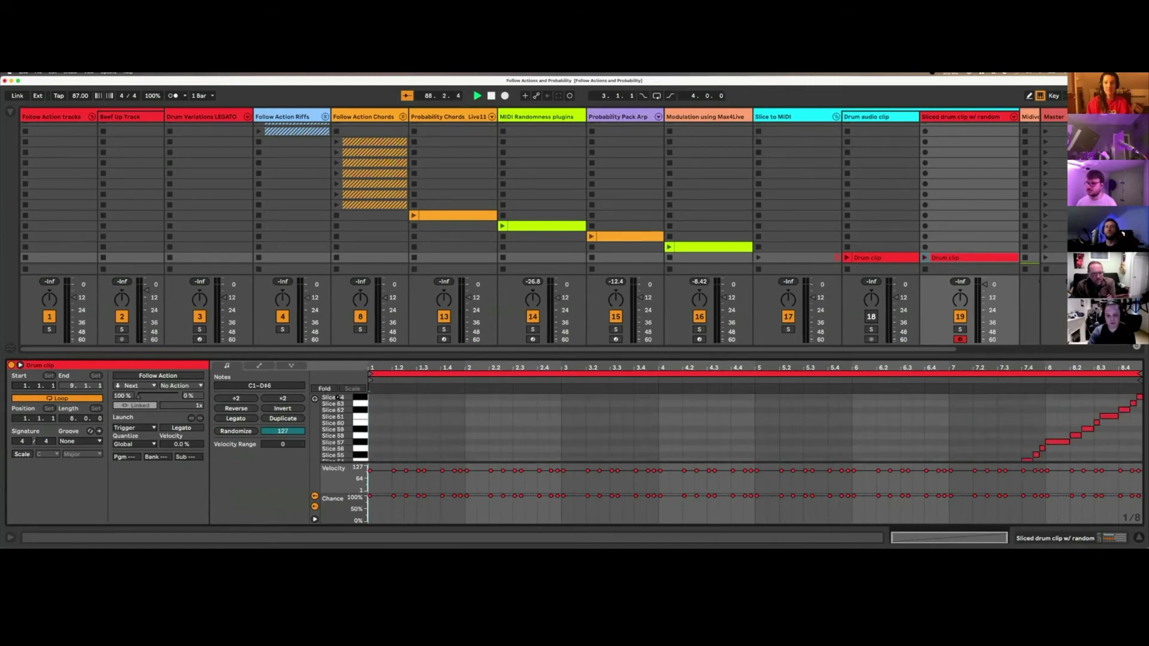
left_click(605, 395)
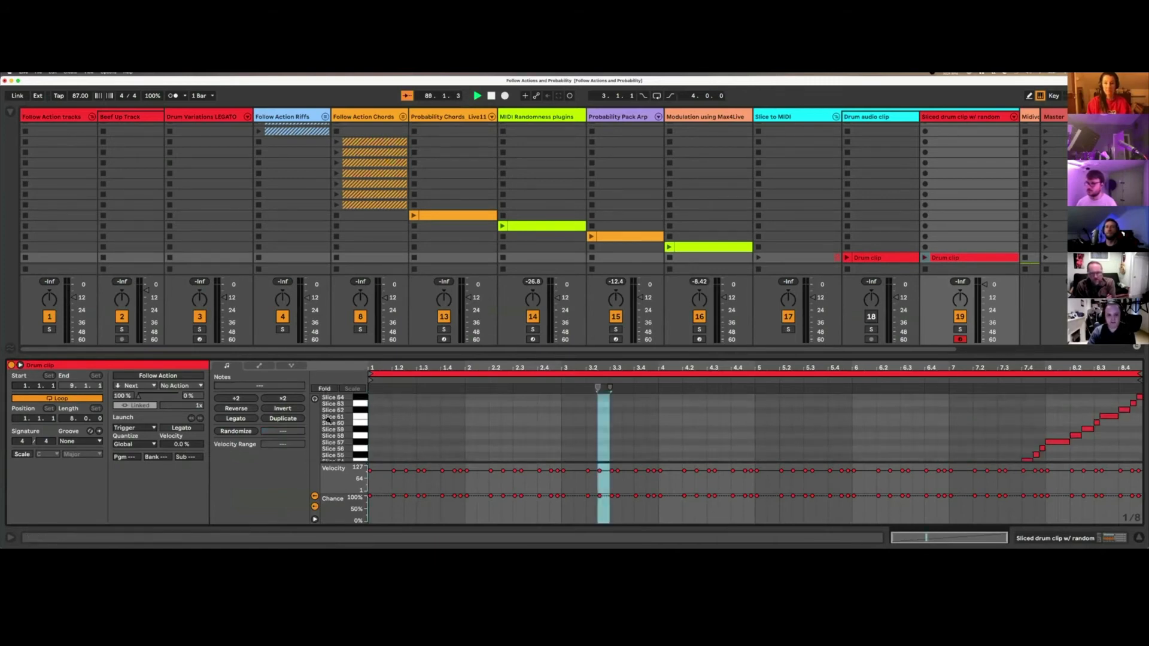
scroll(340, 450, "down", 5)
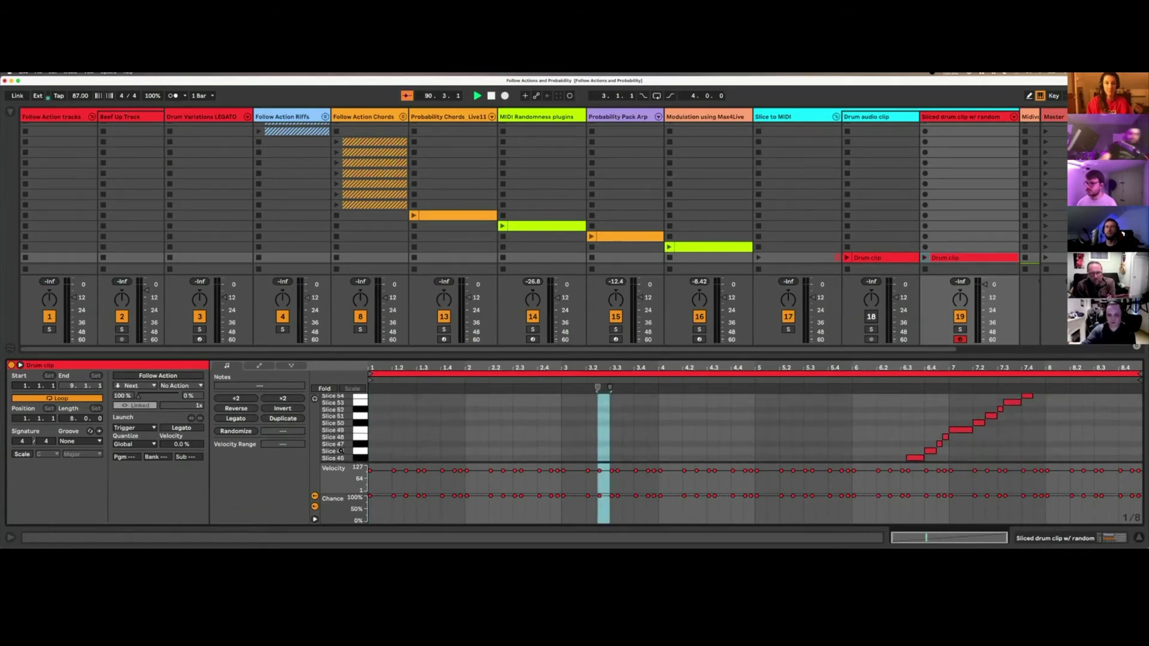
Step: Show the Random device and sliced drum rack of the Sliced drum clip w/ random track, and play its Drum clip
left_click(948, 118)
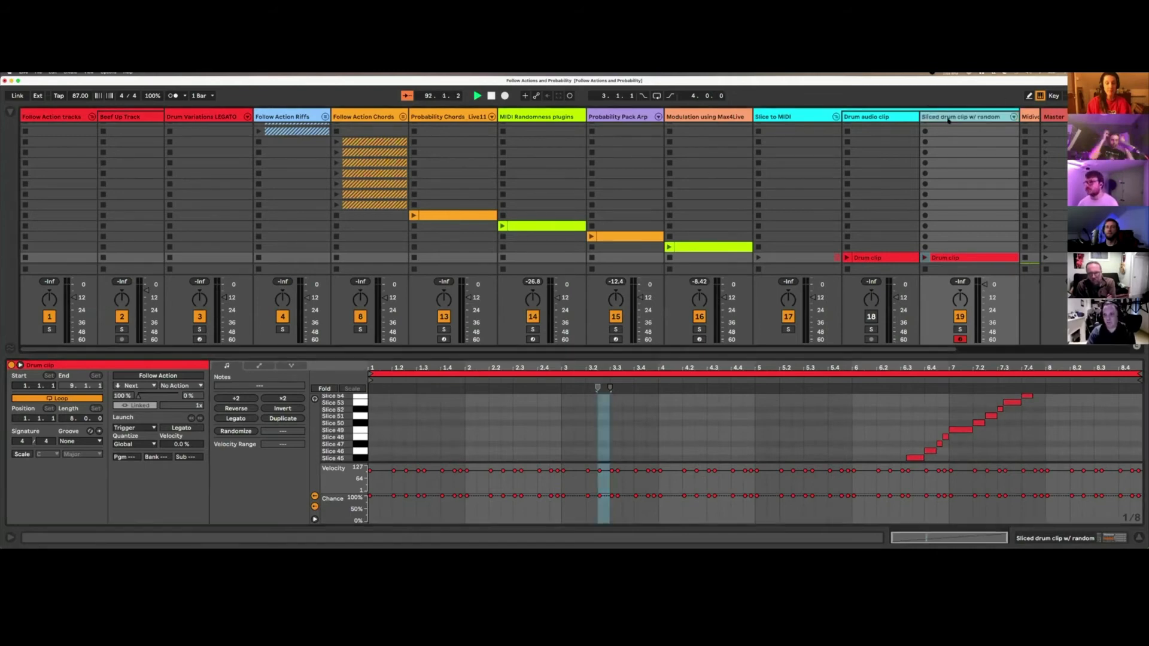
double_click(948, 119)
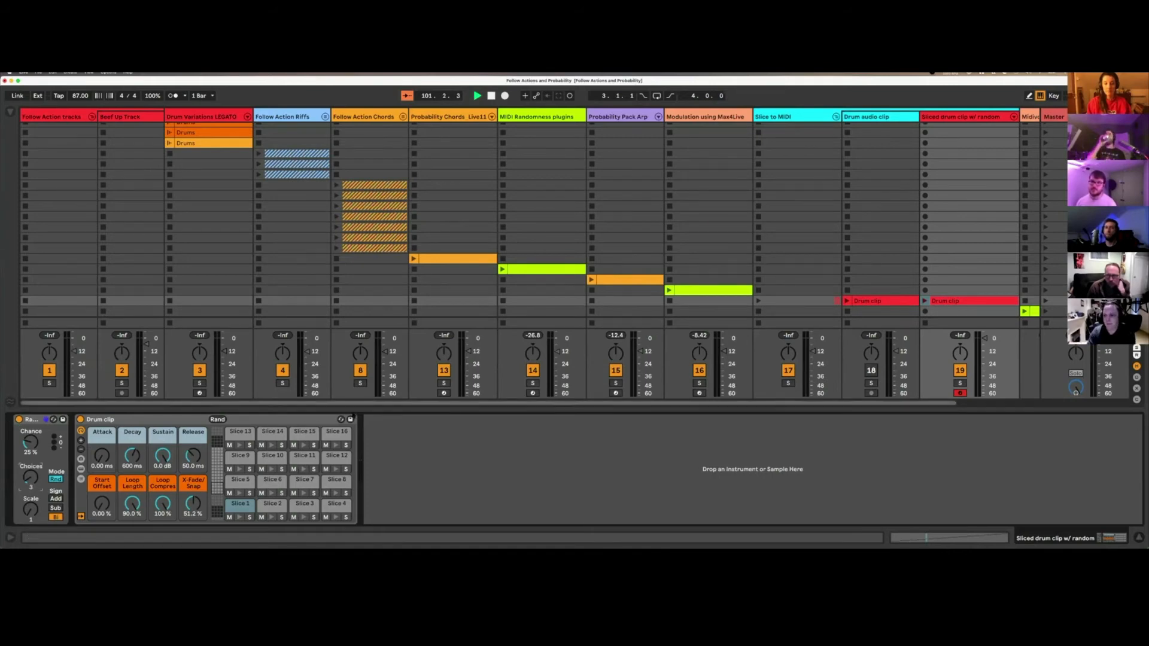
left_click(924, 301)
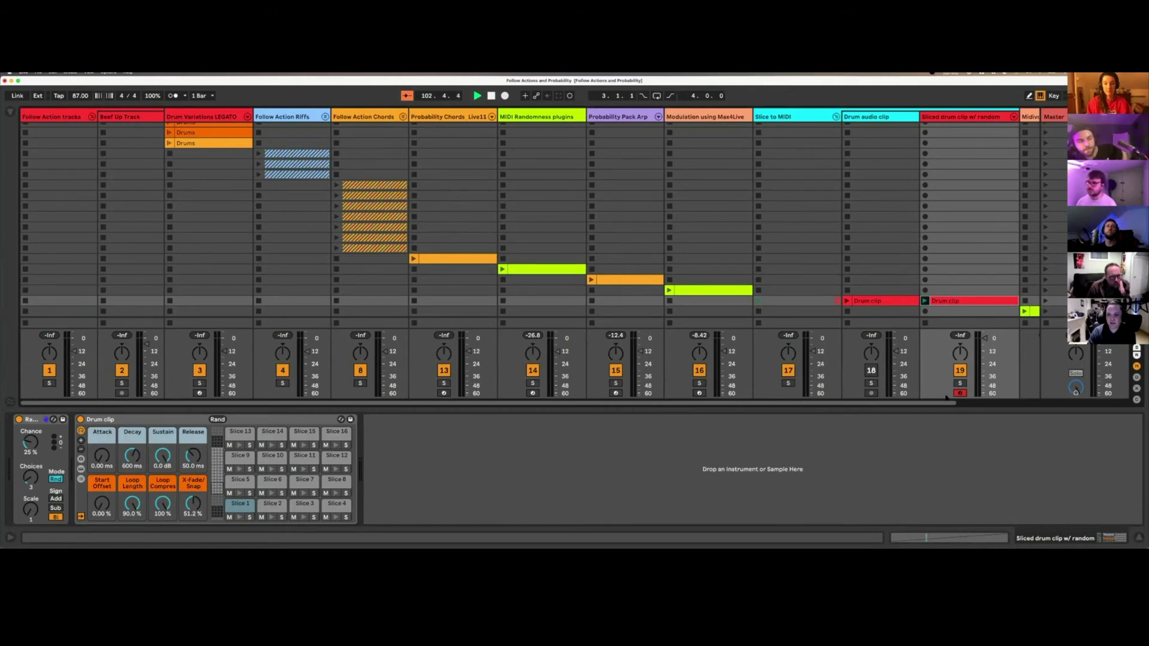
Step: Show the Midivolve Pack track's device chain, select the track's clip, and activate the Midivolve device
scroll(954, 406, "right", 5)
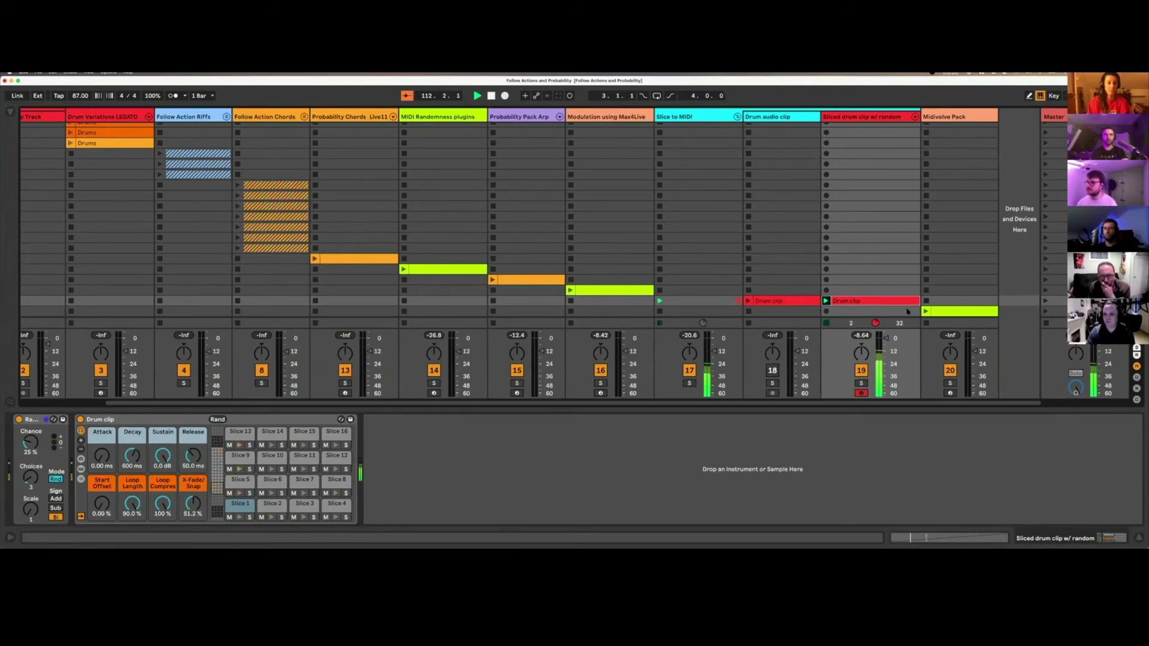
left_click(951, 117)
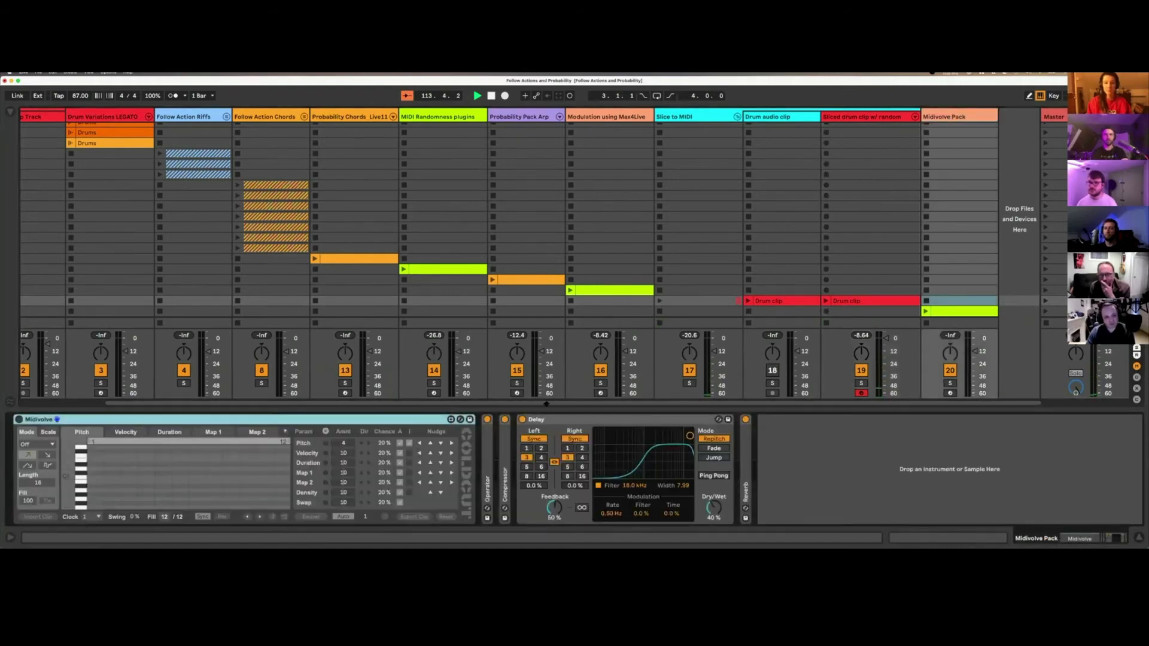
left_click(957, 309)
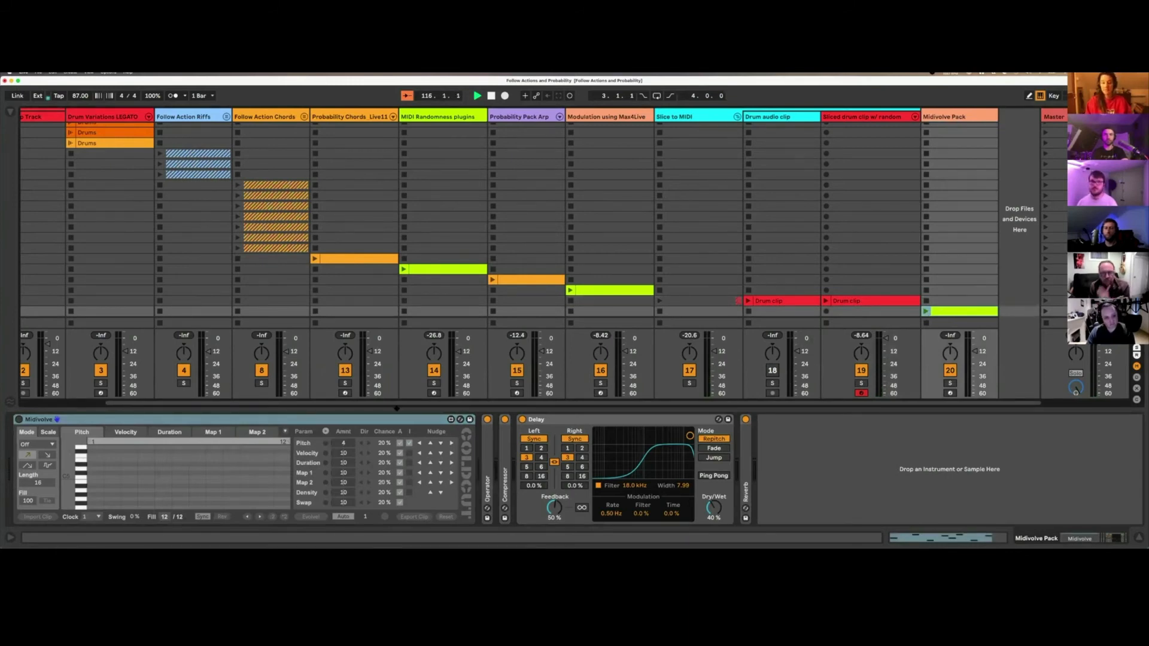
left_click(19, 419)
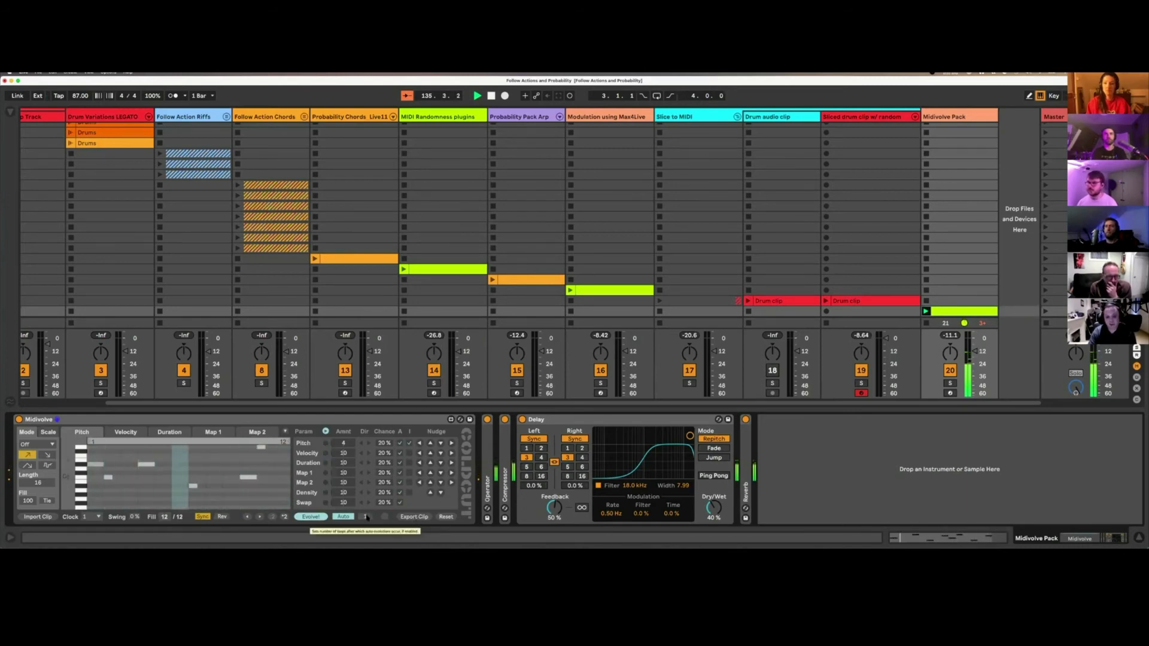
Step: Adjust the number of beats after which Midivolve's automatic evolution occurs while the Midivolve Pack clip plays
left_click_drag(365, 518, 366, 509)
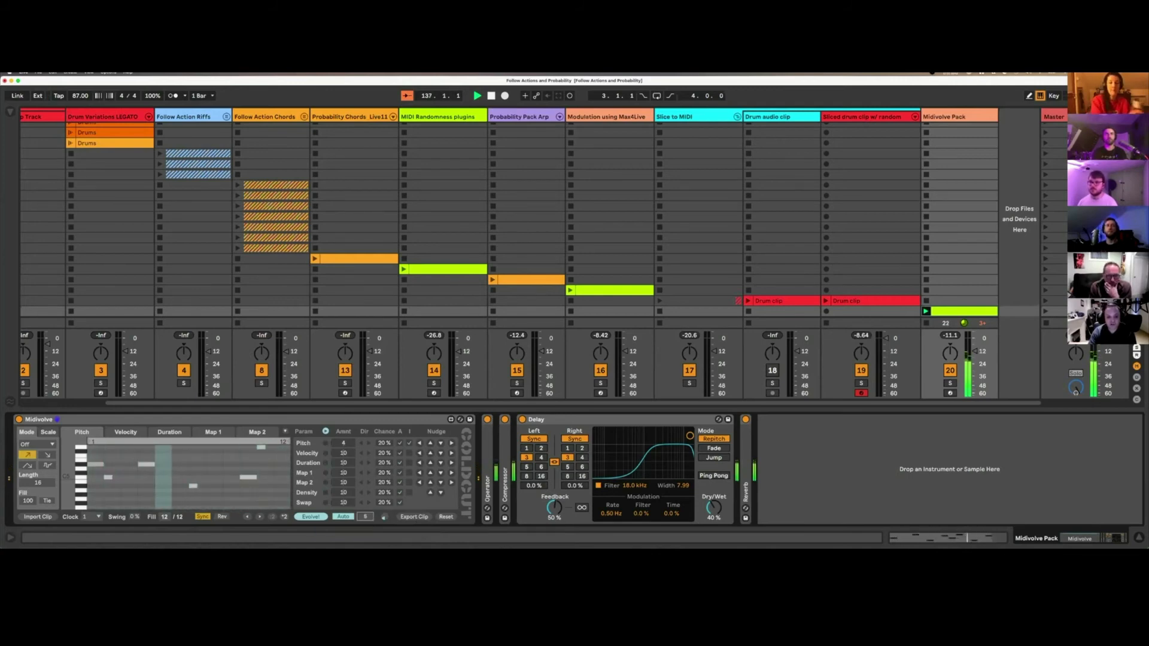
left_click_drag(365, 517, 365, 513)
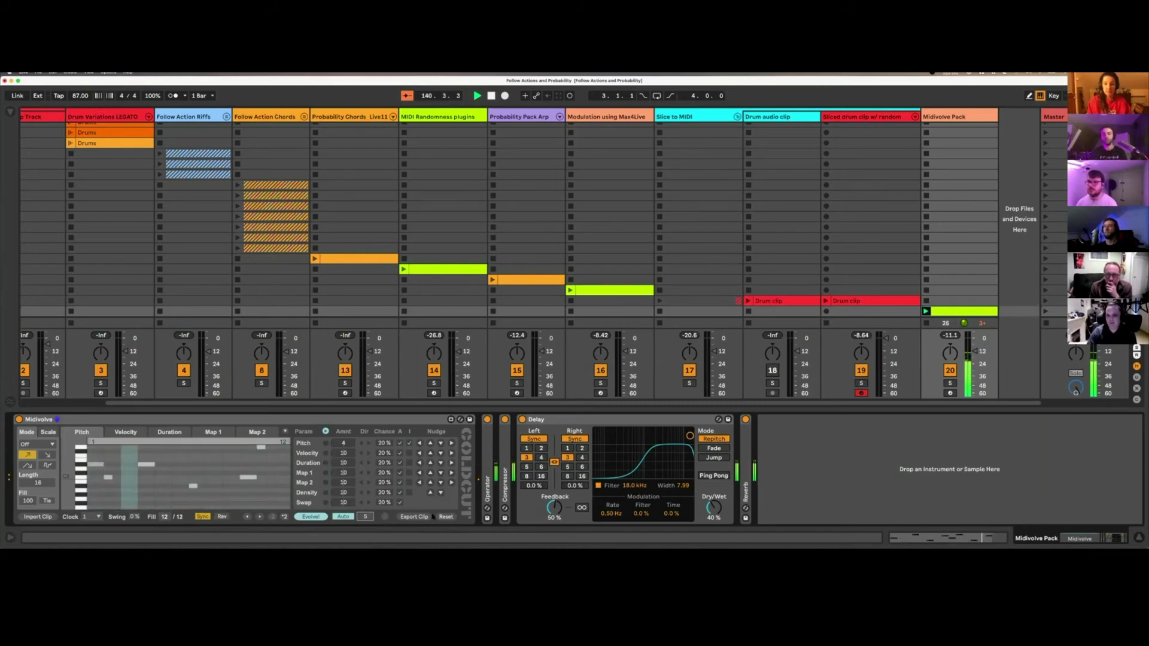
Step: Deactivate the Midivolve device on the Midivolve Pack track and stop playback
left_click(937, 118)
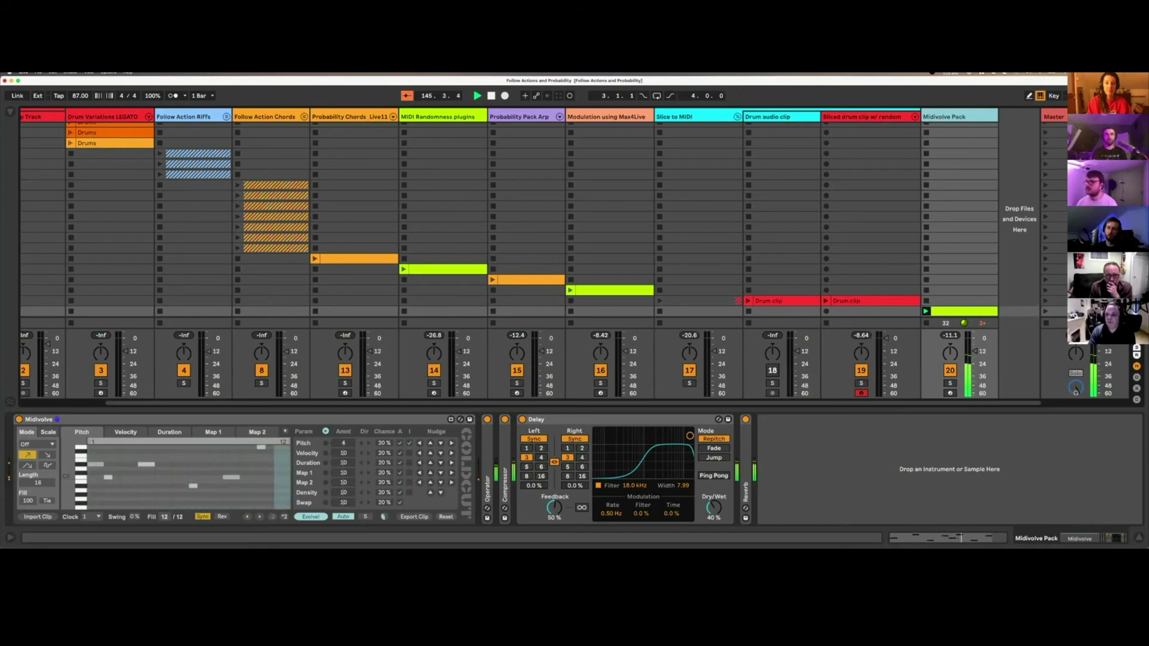
left_click(19, 420)
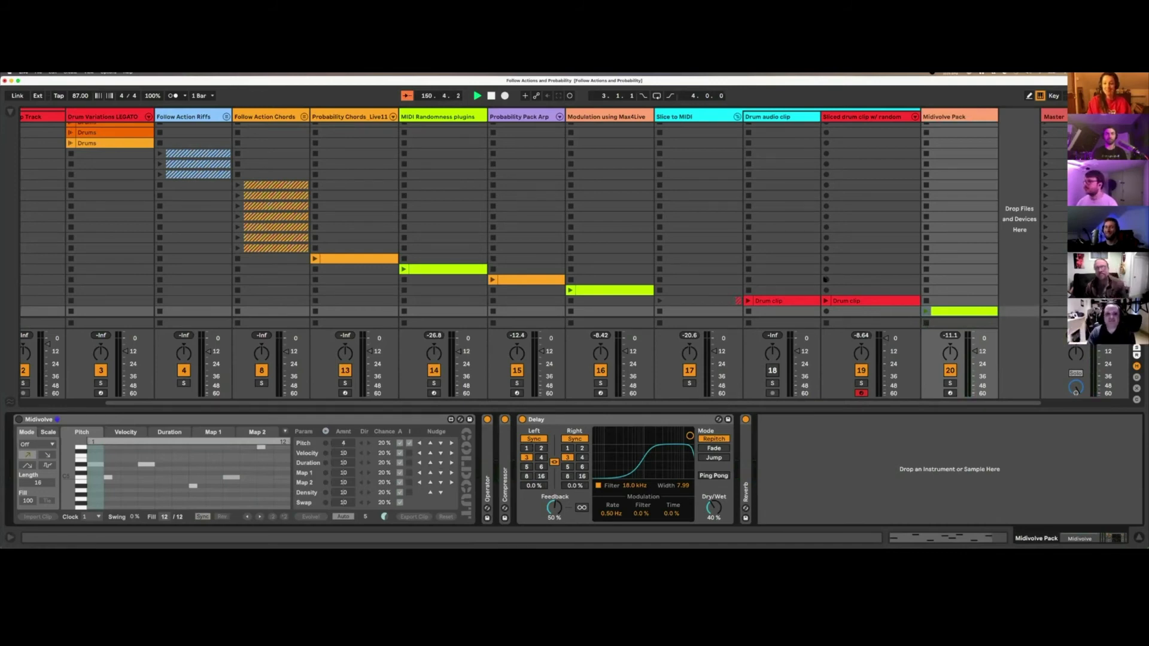
left_click(492, 96)
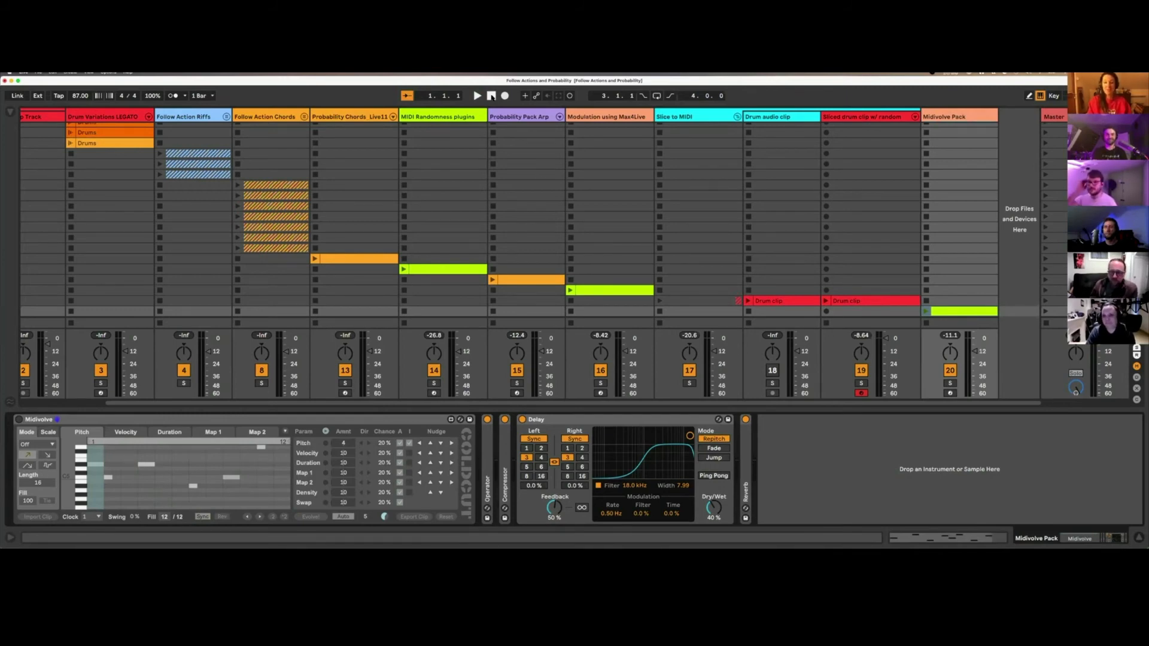
Step: Fold the Slice to MIDI group and insert a new MIDI track after the Midivolve Pack track
left_click(735, 117)
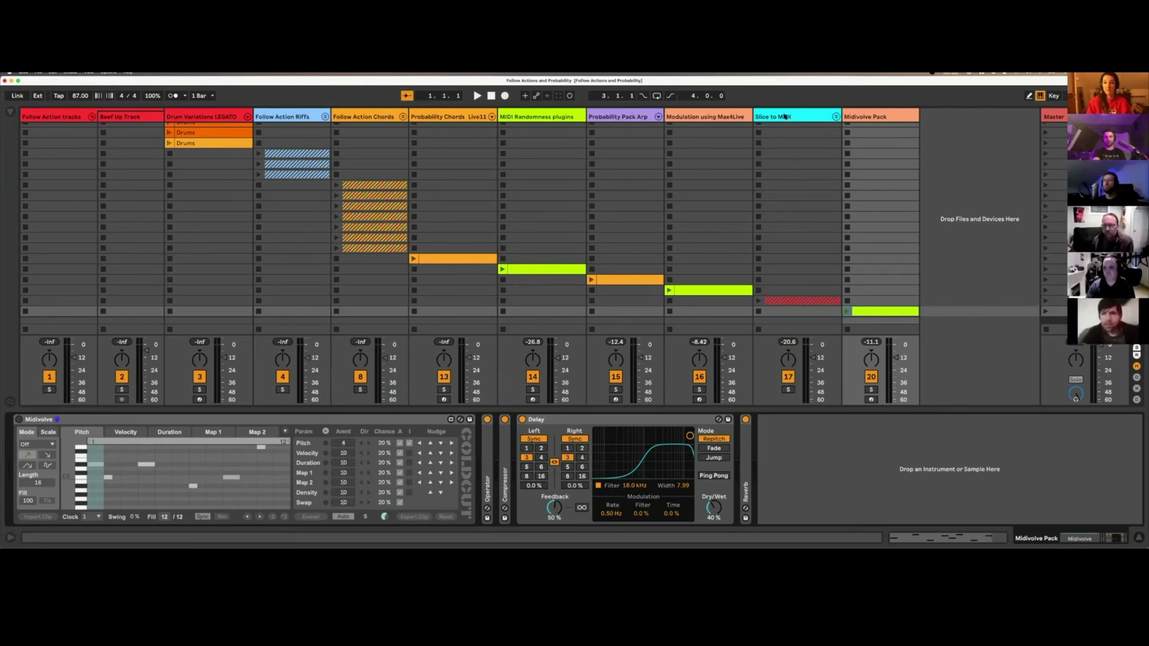
right_click(939, 120)
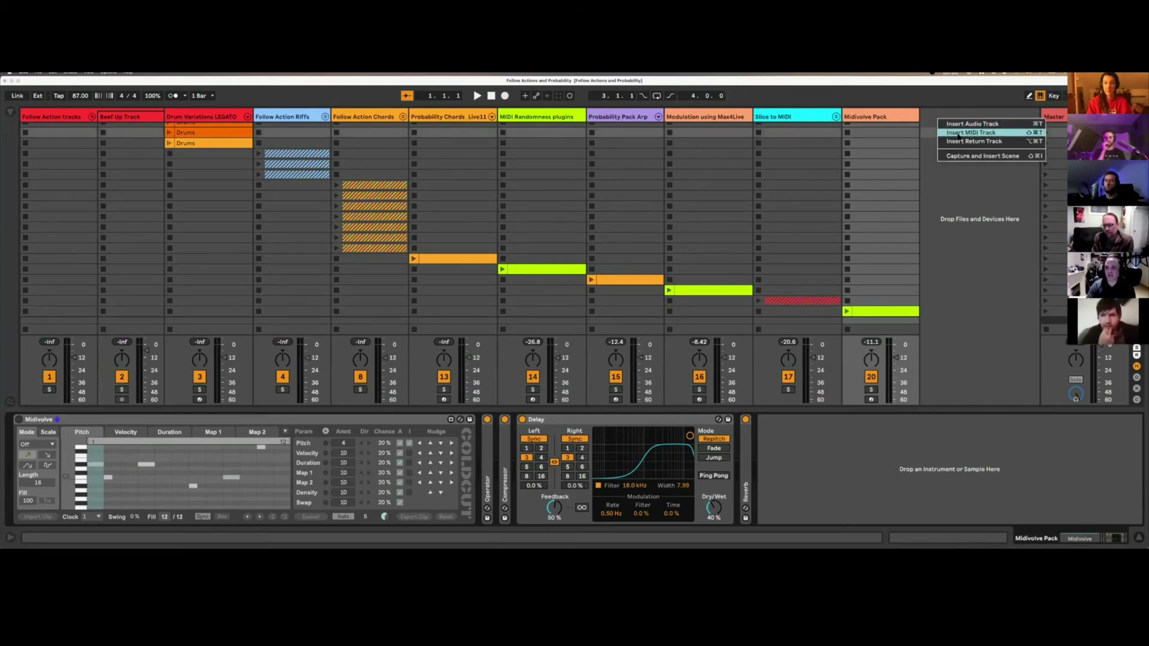
left_click(958, 133)
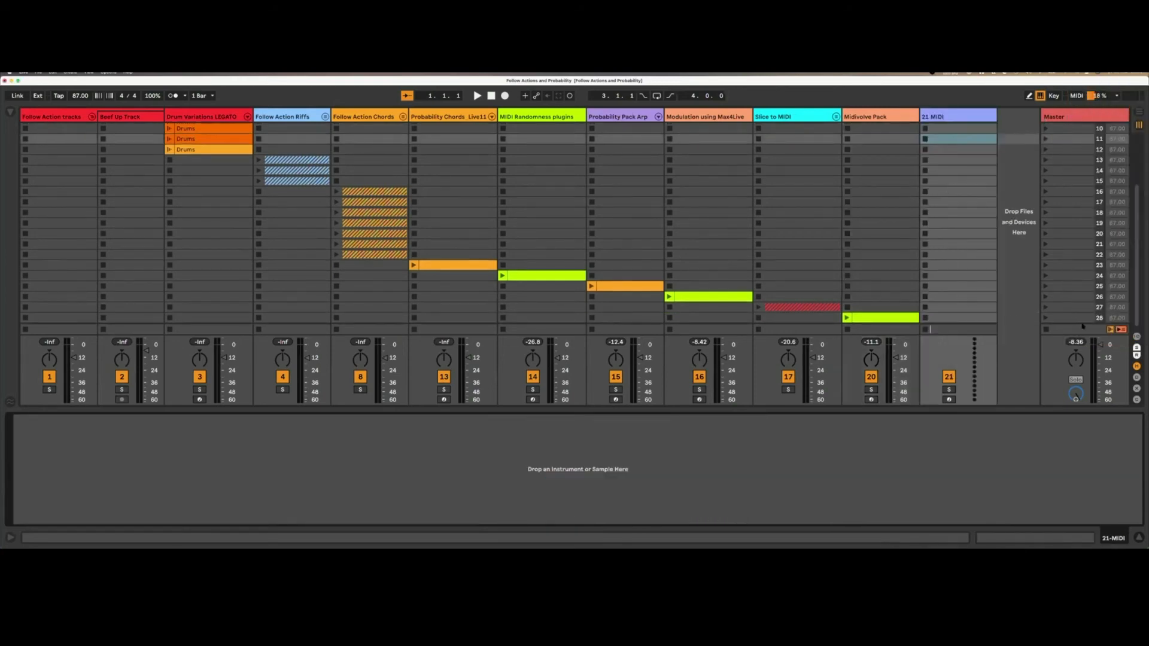
Step: Show the track routing, set the new MIDI track's MIDI From to Midivolve Pack, and arm it for recording
left_click(1136, 337)
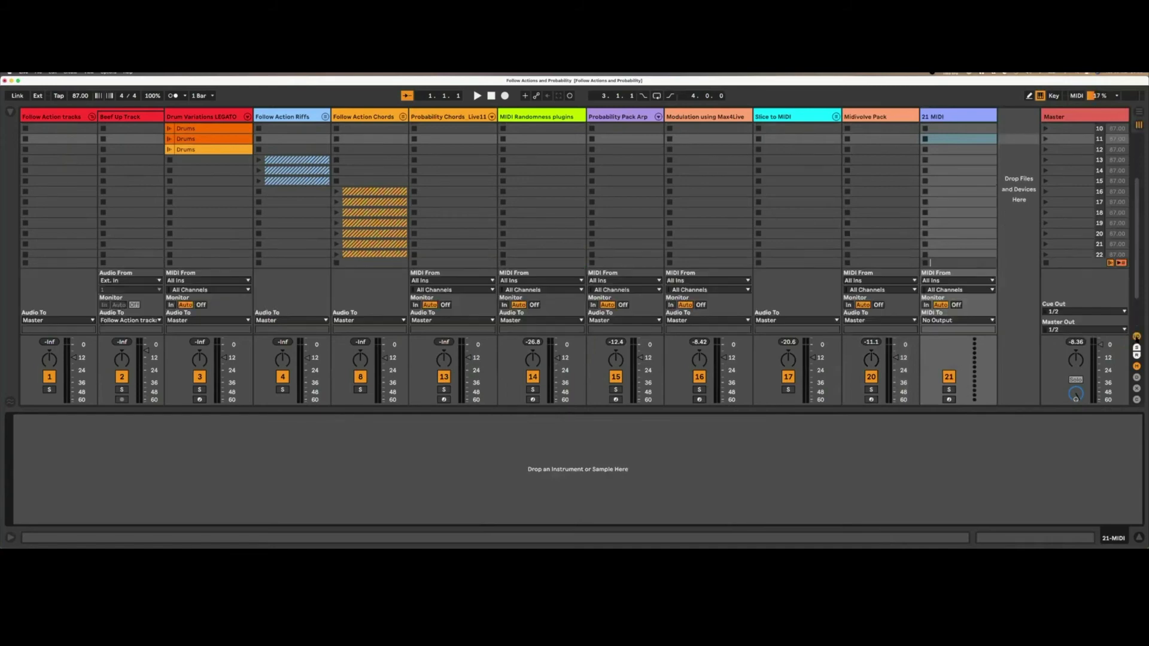
left_click(971, 281)
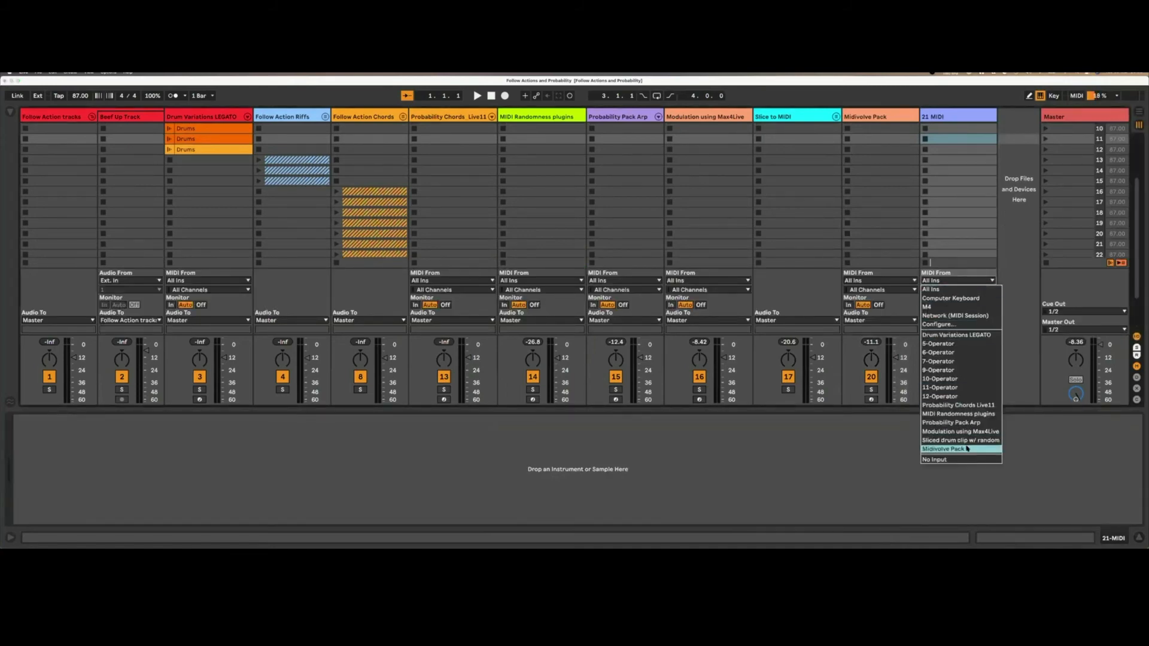
left_click(943, 449)
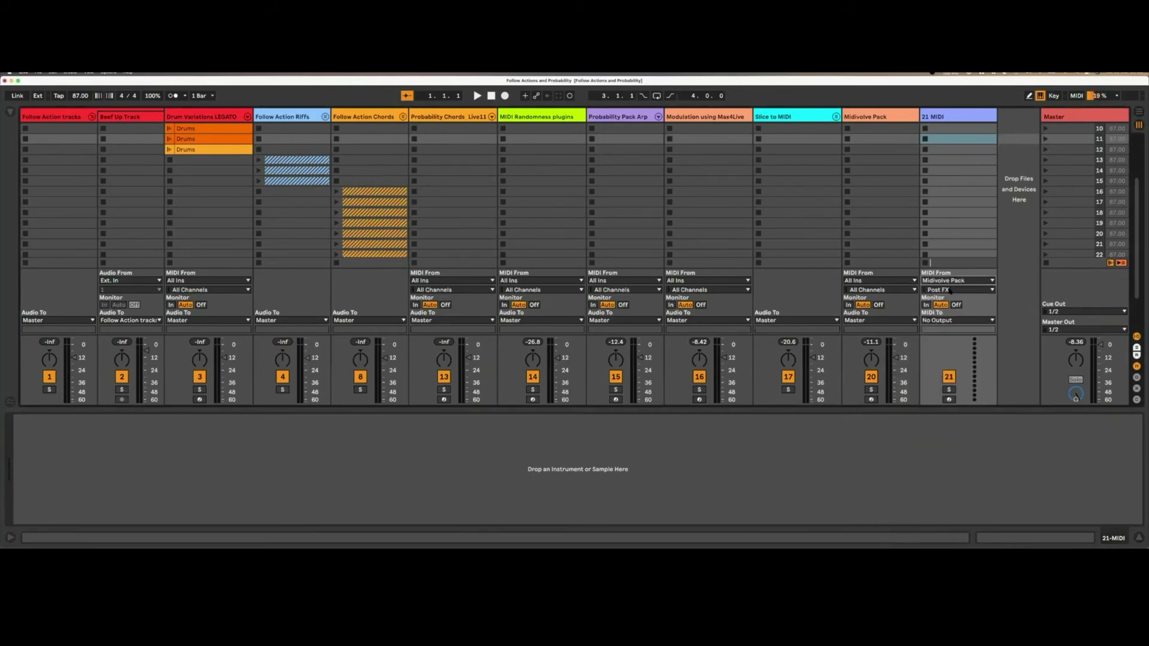
left_click(949, 399)
Step: Play the Midivolve Pack clip and record its MIDI output into the new track's slot in scene 28
scroll(1140, 281, "down", 3)
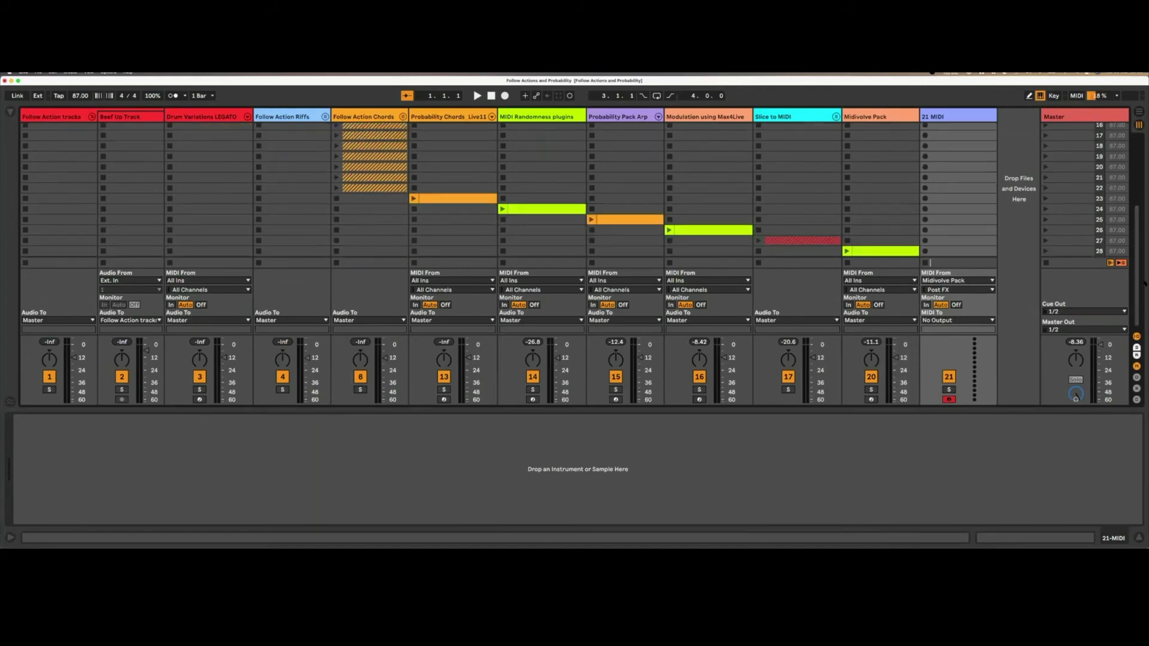
left_click(846, 251)
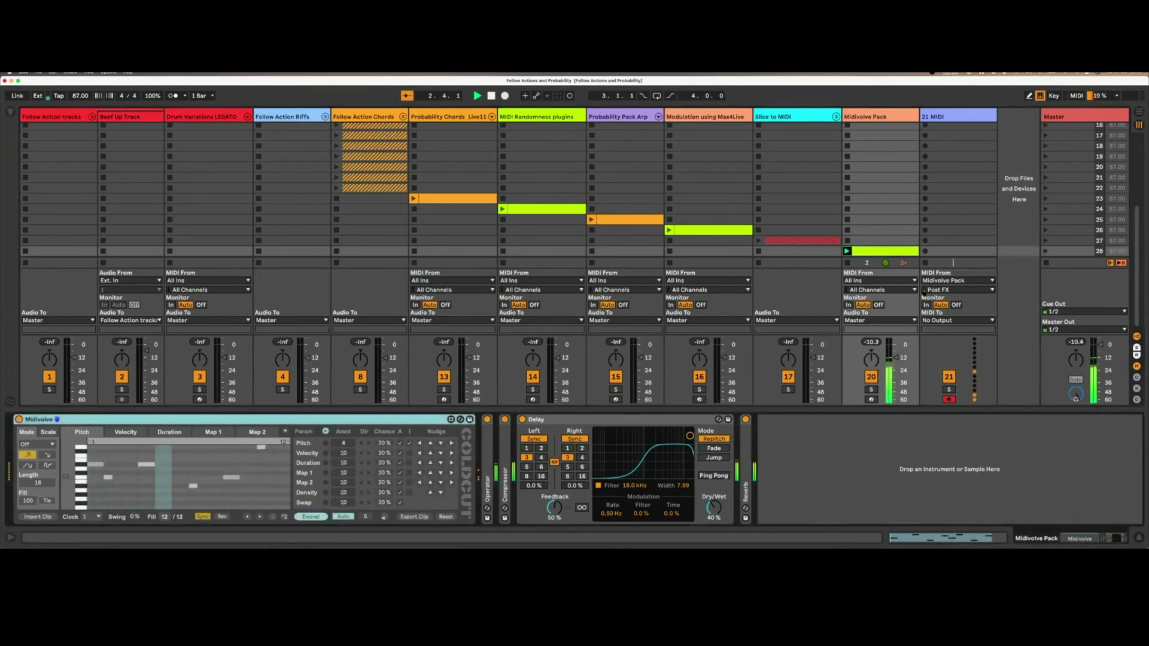
left_click(962, 251)
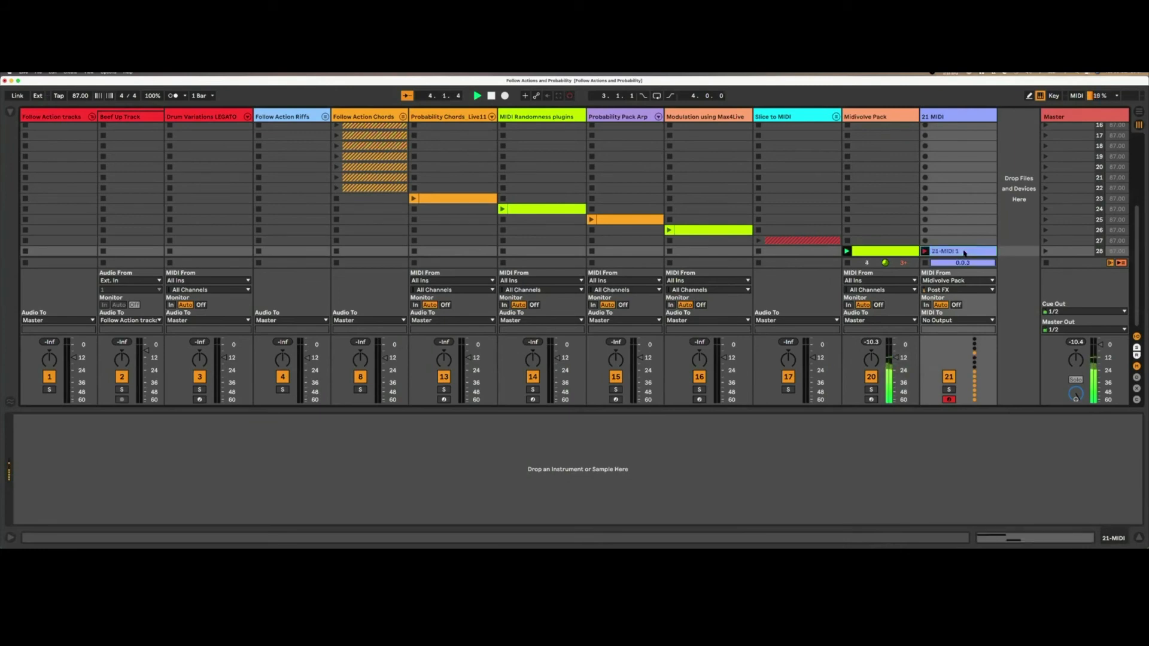
Step: Open the 21-MIDI 1 clip and enlarge its piano roll around C4 to C5 to examine the recorded notes
left_click(964, 253)
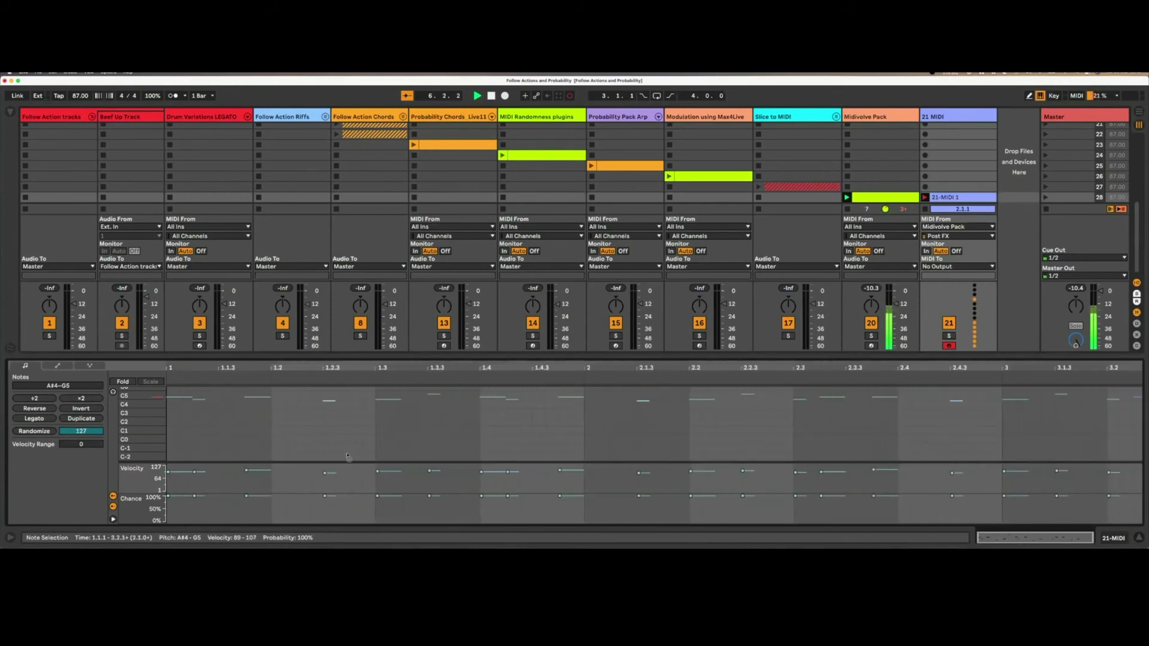
left_click_drag(152, 407, 177, 418)
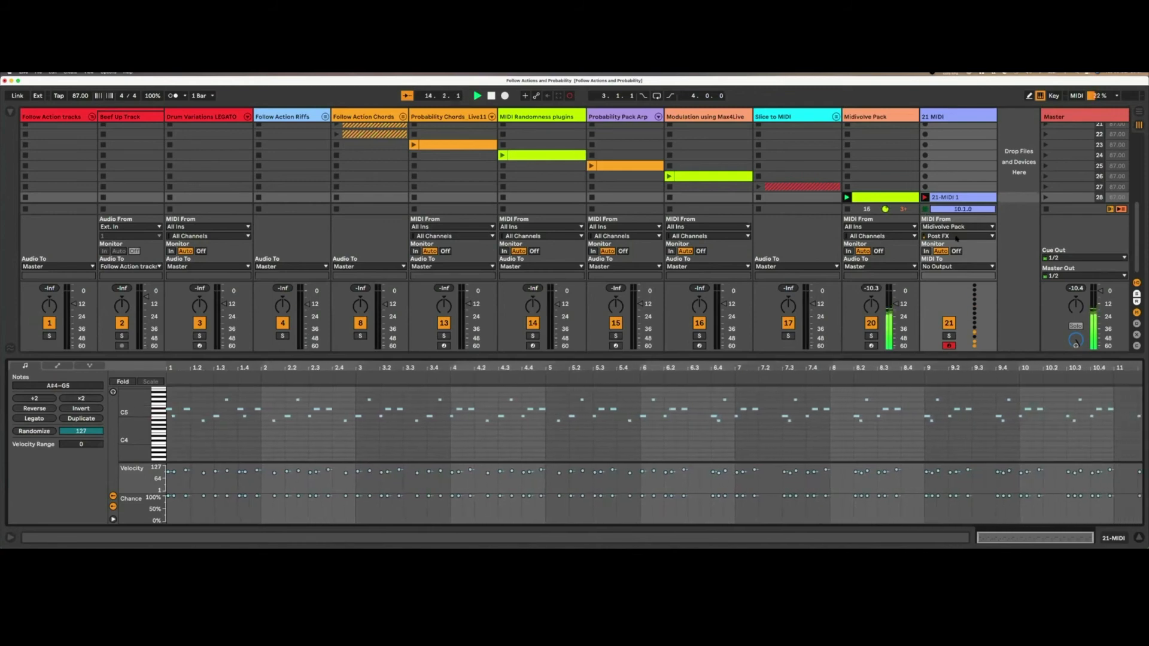
Step: Show the Midivolve Pack track again, open the Modulation using Max4Live track's device chain, and select its Envelope Follower
left_click(865, 118)
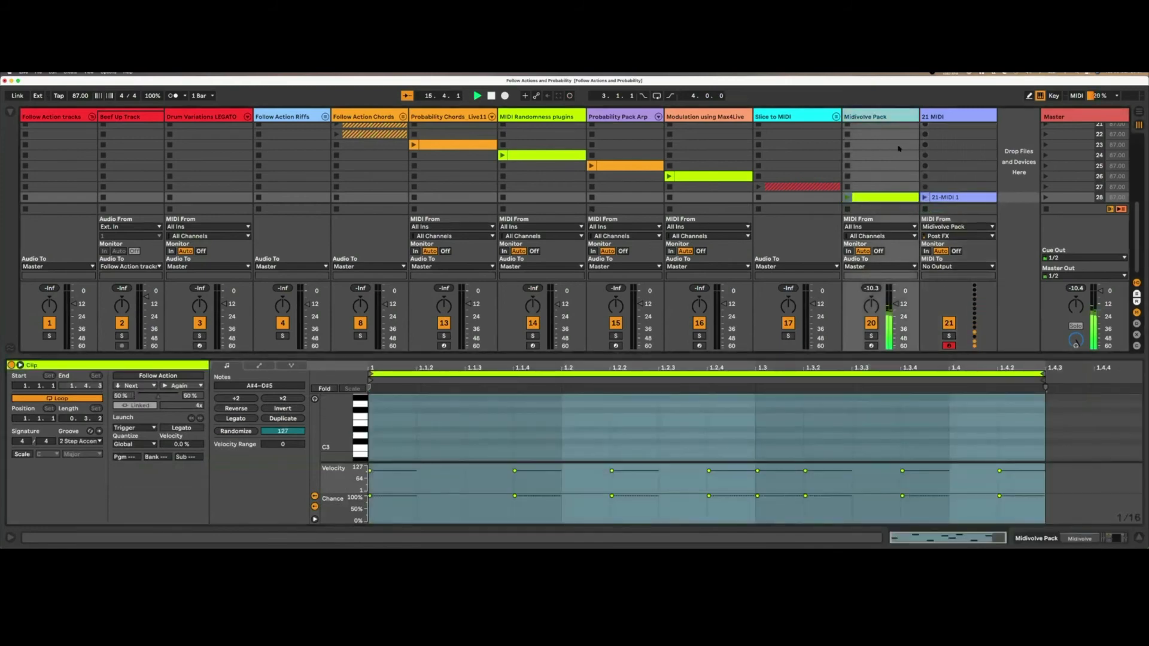
left_click(869, 120)
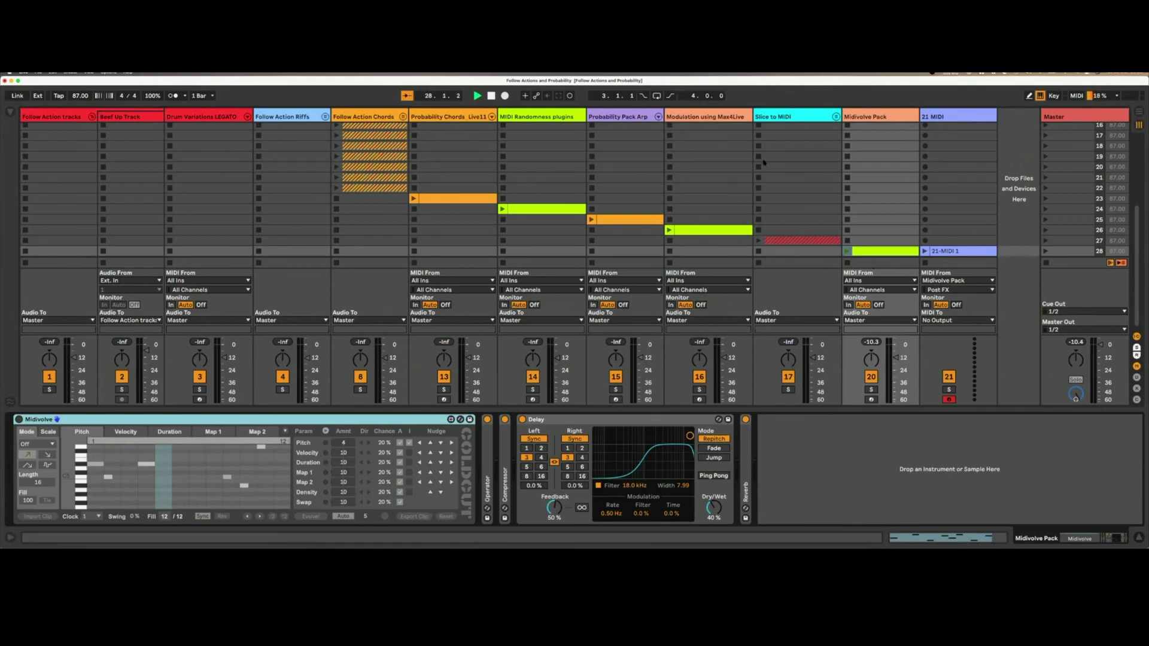
left_click(729, 117)
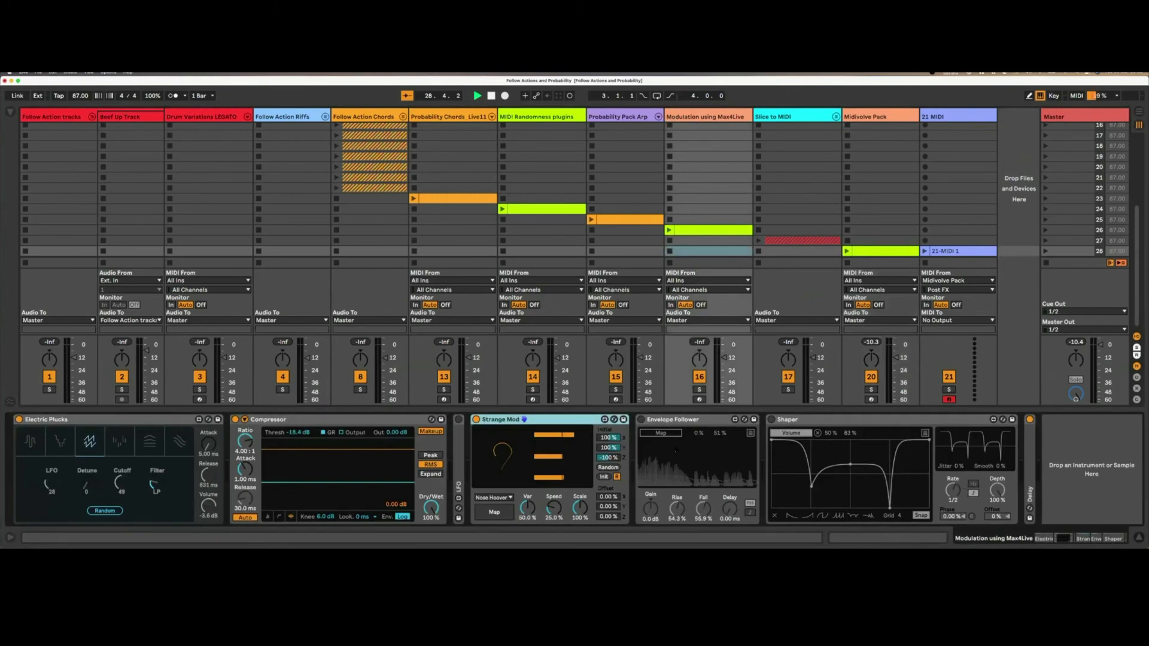
left_click(660, 421)
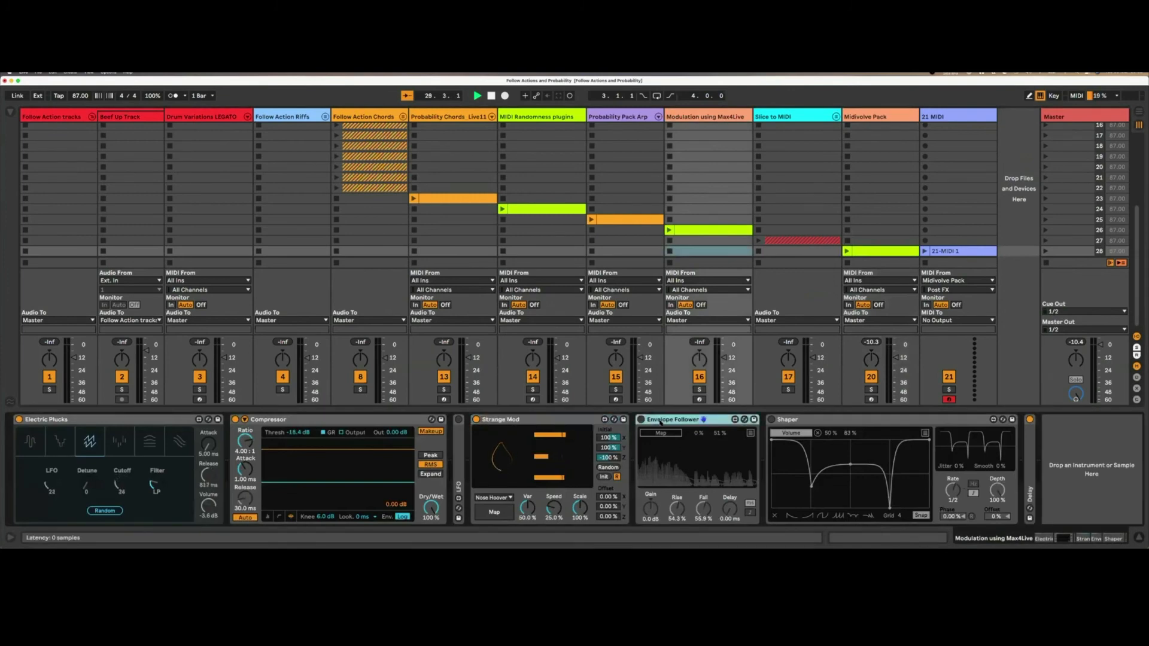